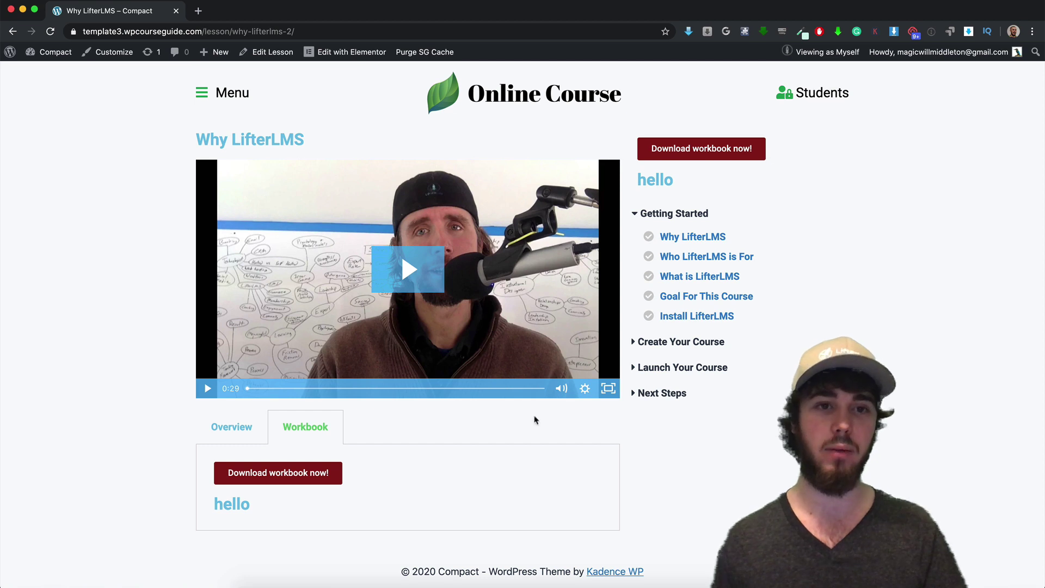
# Review the Overview and Workbook content of the Why LifterLMS lesson, and open the lesson in the editor.
pyautogui.click(231, 431)
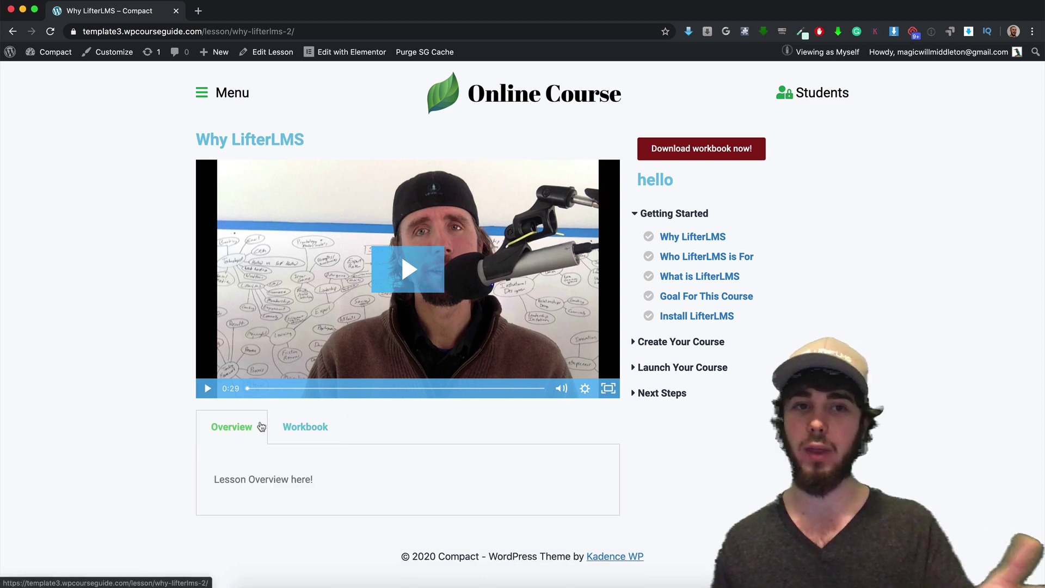
pyautogui.click(279, 428)
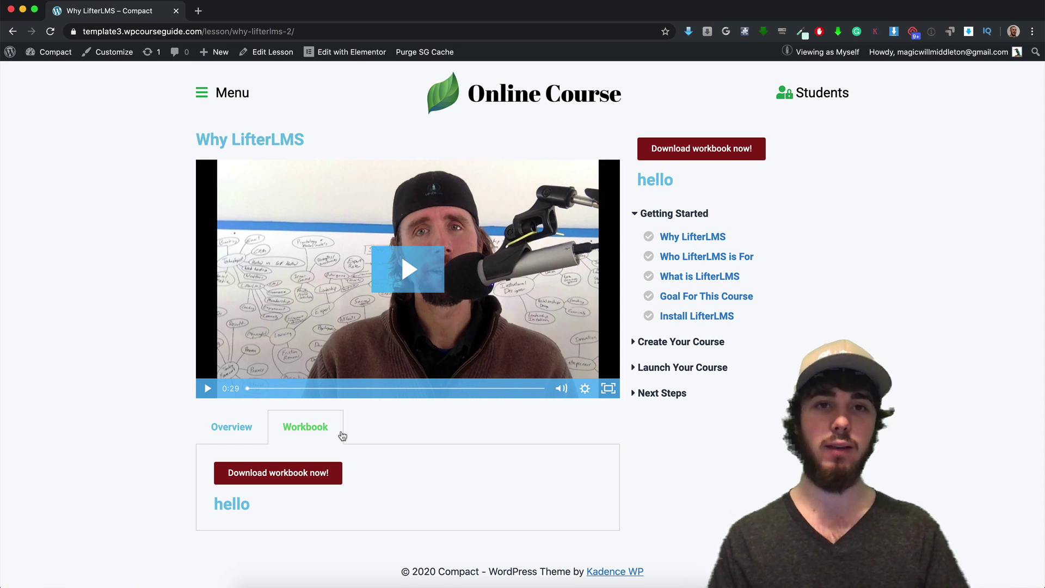
pyautogui.click(257, 55)
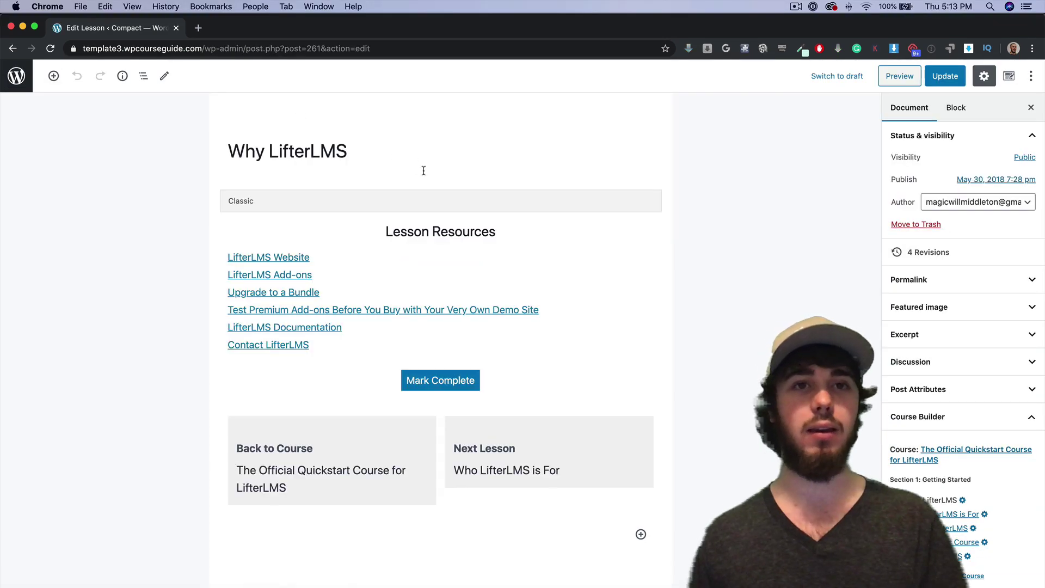
pyautogui.scroll(-15, 425, 185)
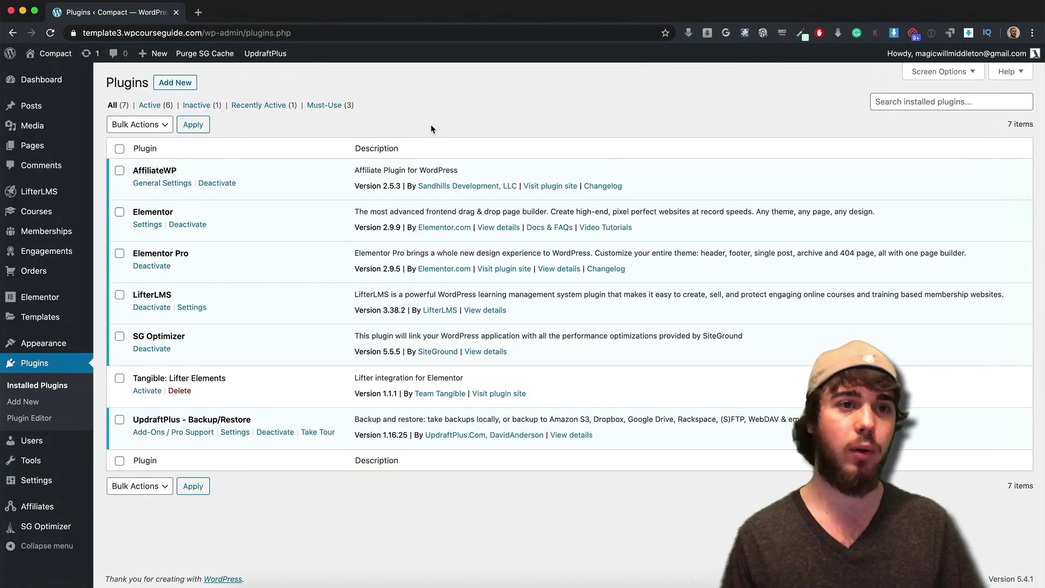
# View the published page of The Official Quickstart Course for LifterLMS from the course list and examine its layout.
pyautogui.click(51, 211)
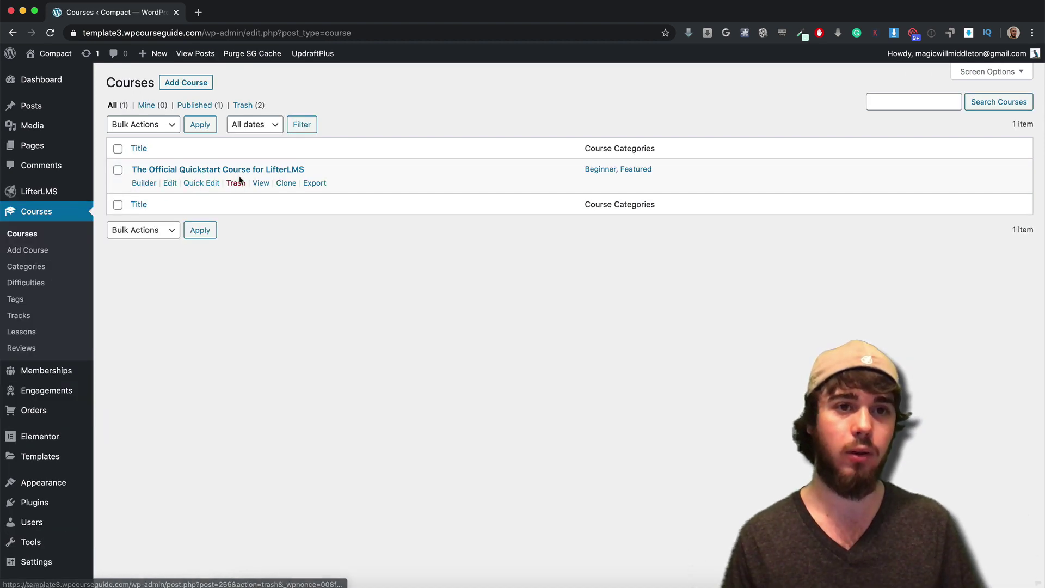
pyautogui.click(261, 183)
pyautogui.scroll(-2, 276, 222)
pyautogui.scroll(-5, 278, 220)
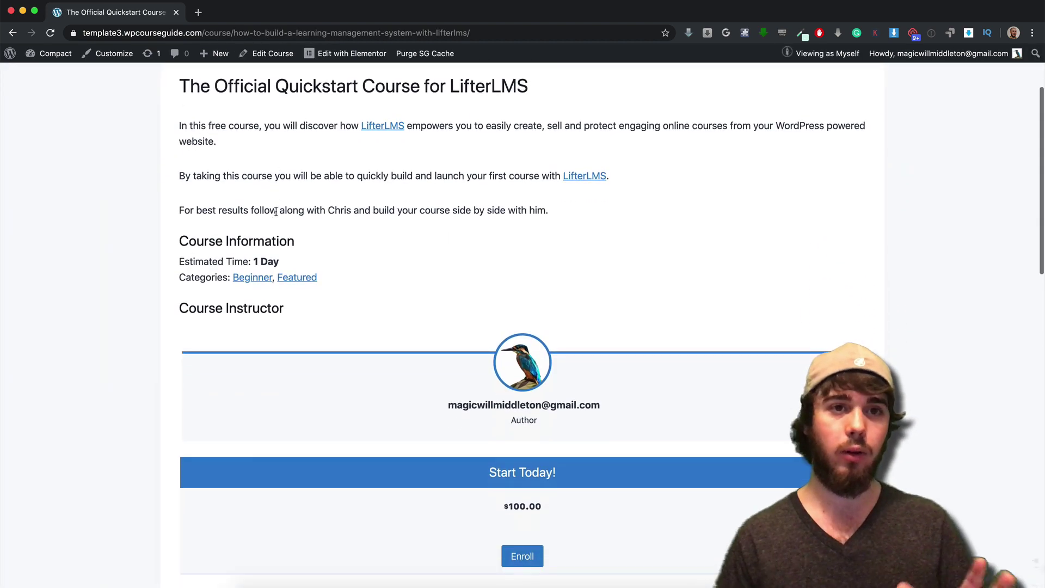
pyautogui.scroll(-3, 280, 215)
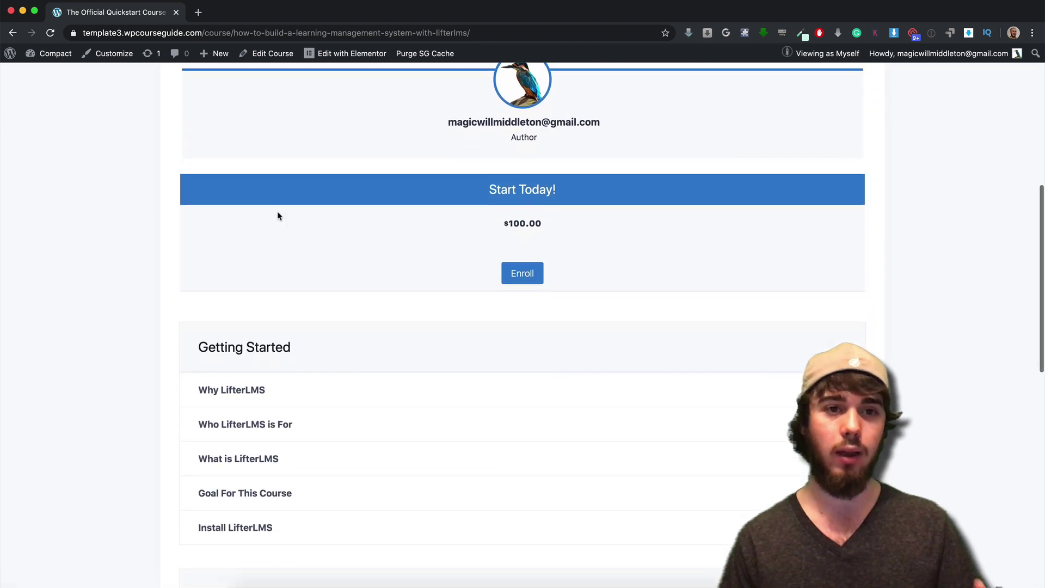
# Open the Why LifterLMS lesson from the course page and examine its default layout and lesson resources.
pyautogui.click(337, 389)
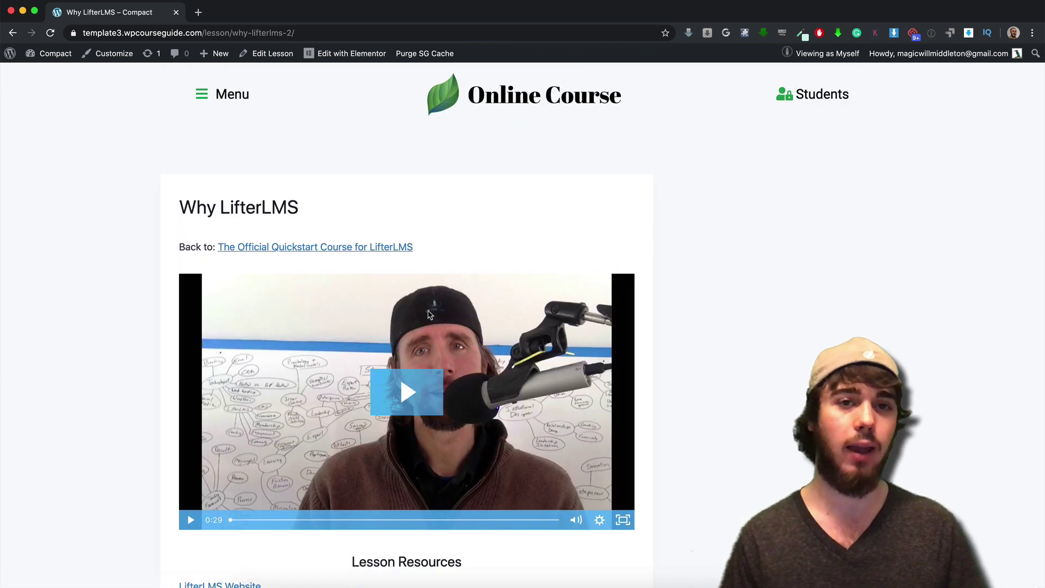
pyautogui.scroll(-5, 571, 280)
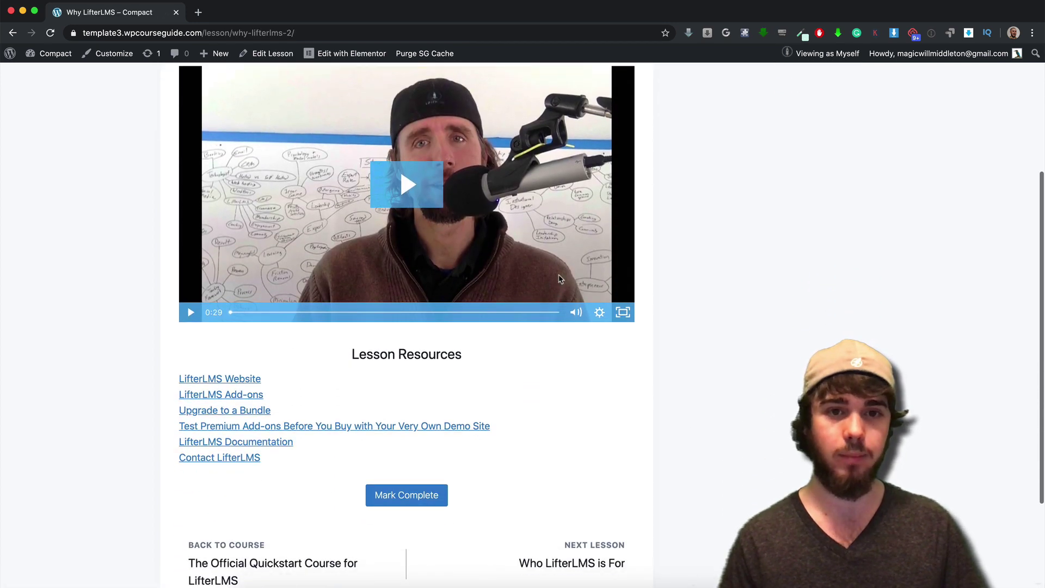
pyautogui.scroll(2, 541, 316)
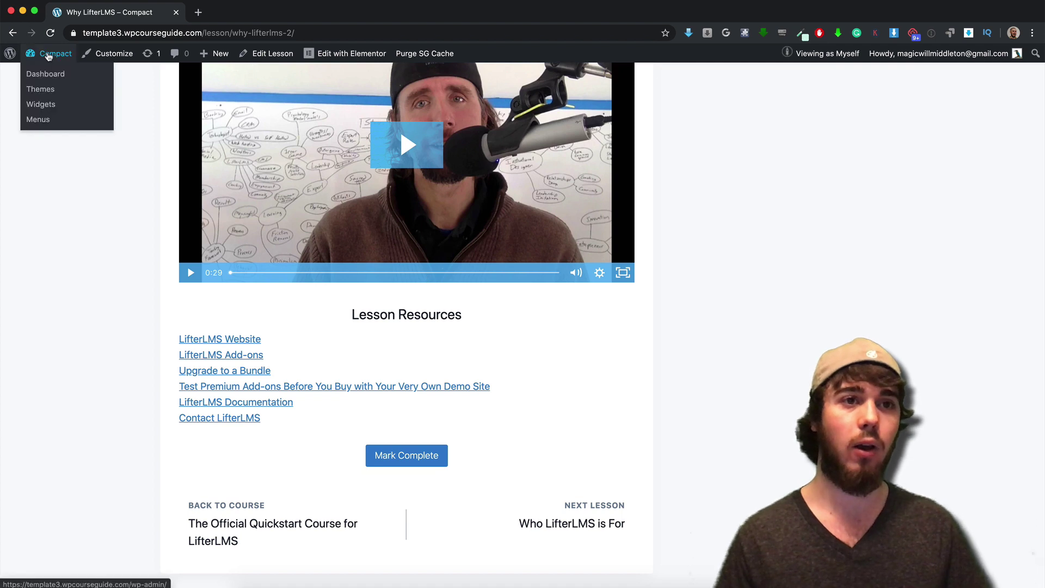
# Check the post types offered for a new Single template in the dashboard, and close the dialog without creating it.
pyautogui.click(48, 56)
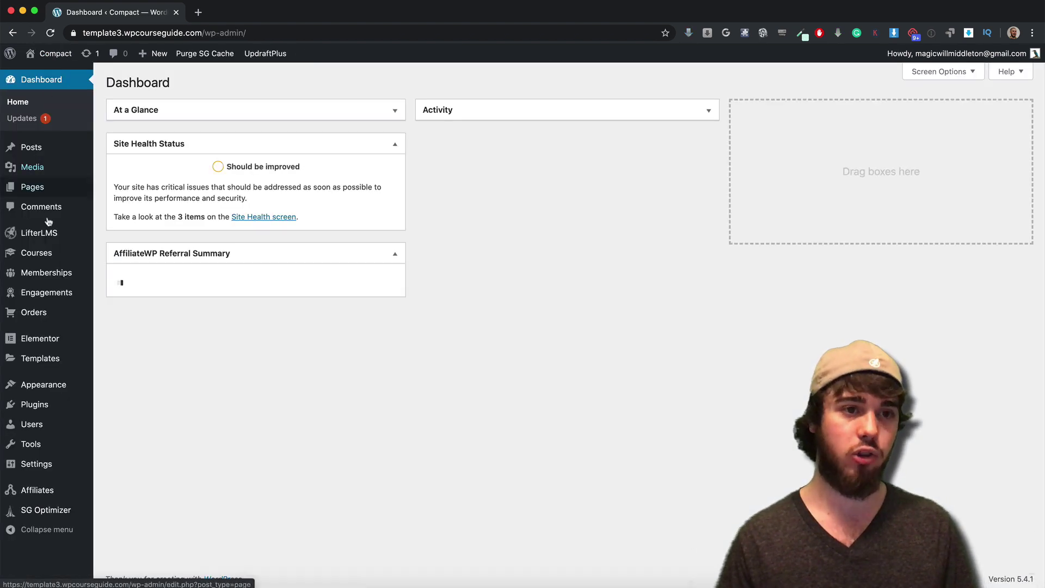
pyautogui.moveTo(39, 359)
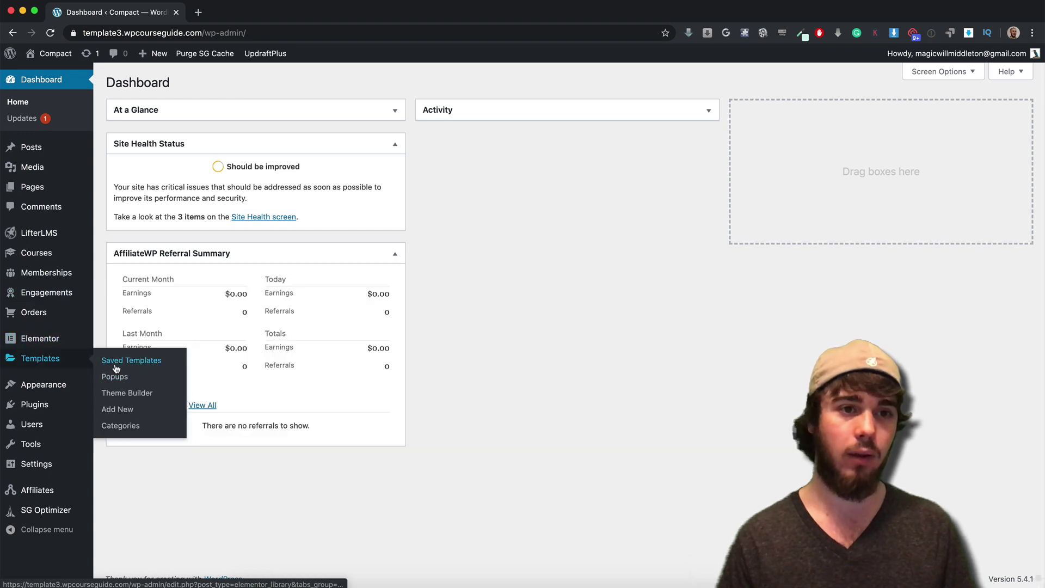
pyautogui.click(119, 413)
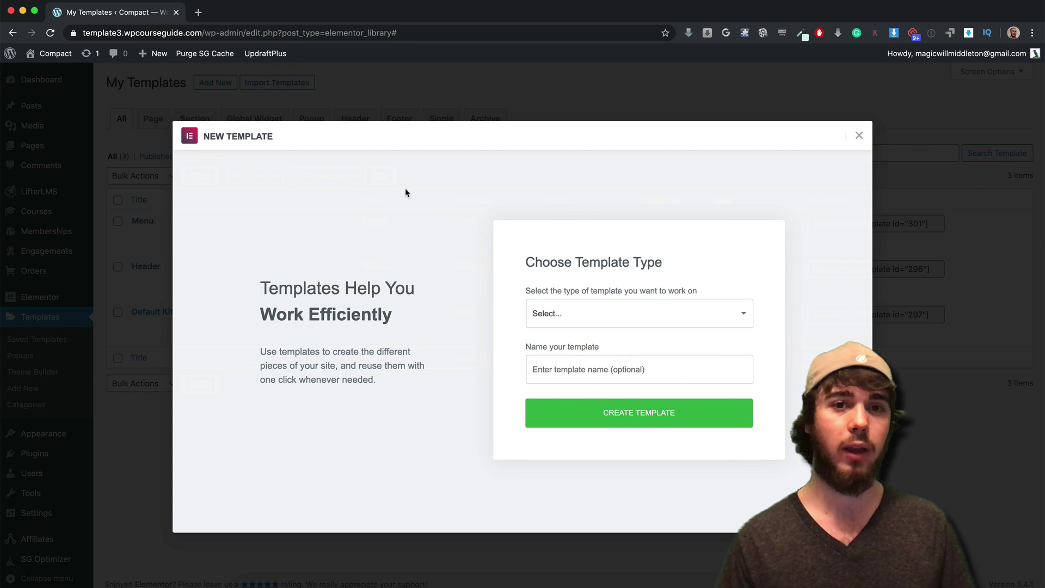
pyautogui.click(589, 323)
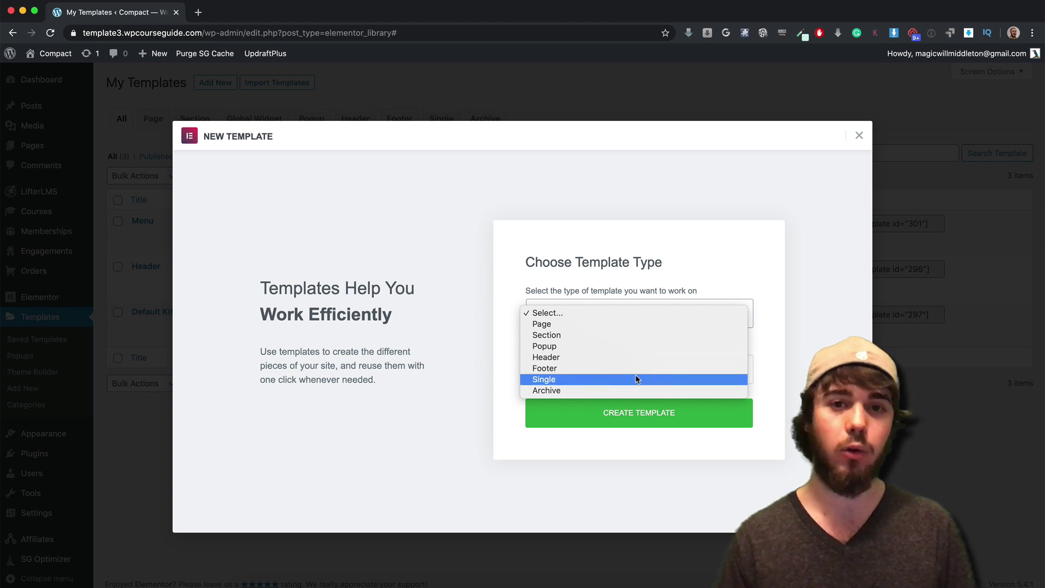
pyautogui.click(636, 380)
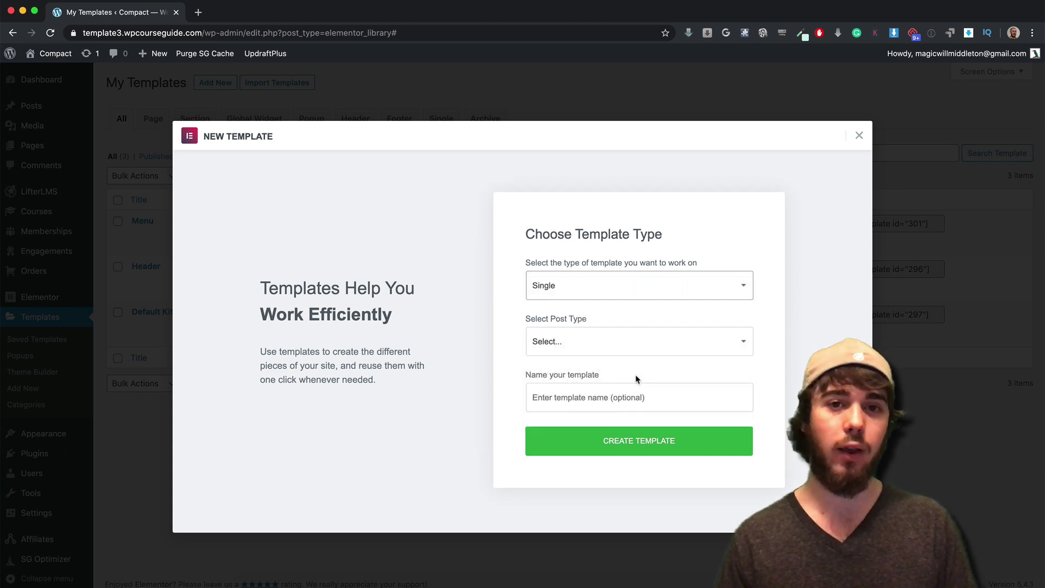
pyautogui.click(631, 342)
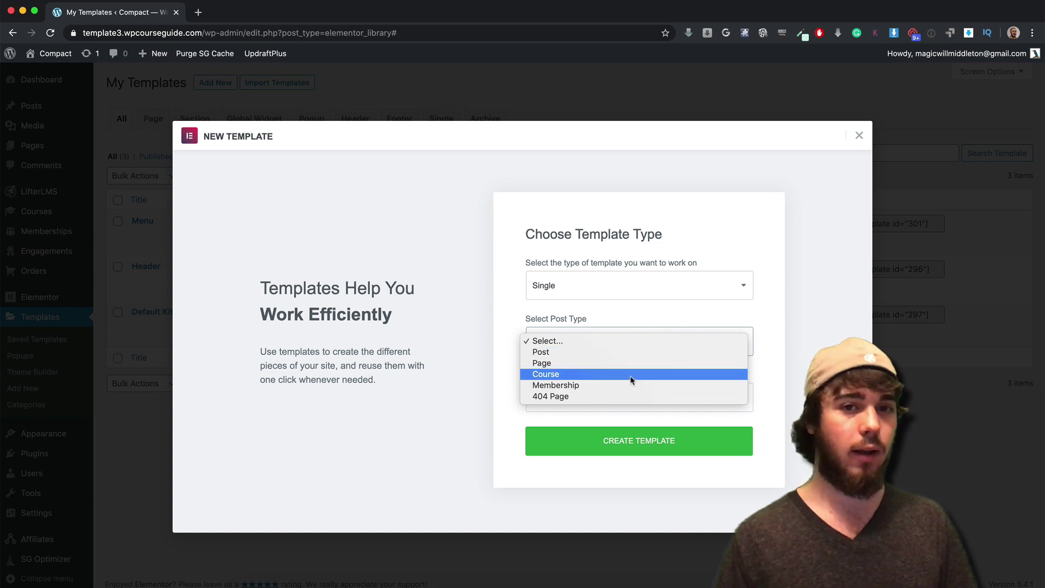
pyautogui.click(858, 135)
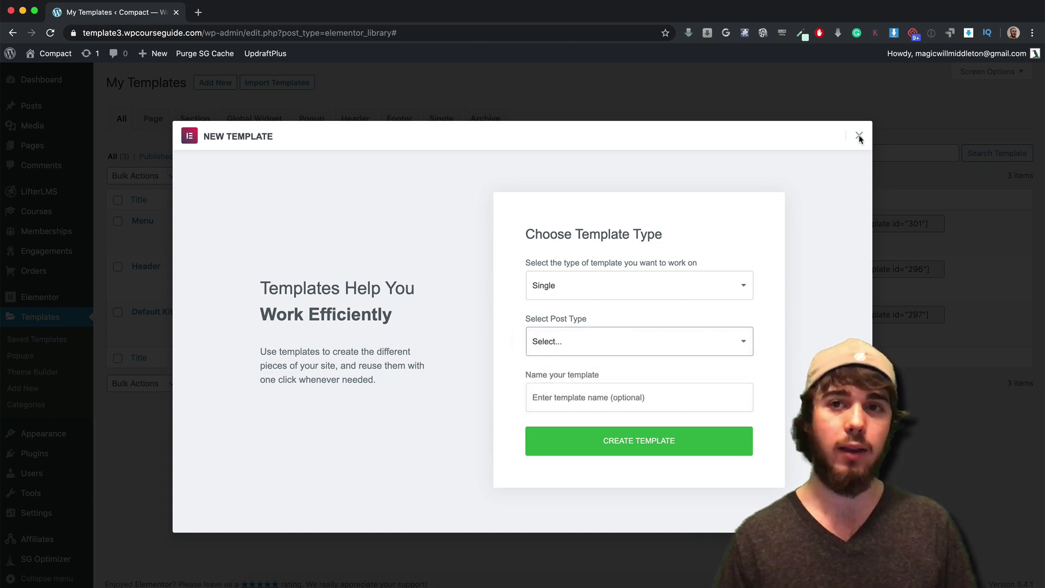
pyautogui.click(858, 137)
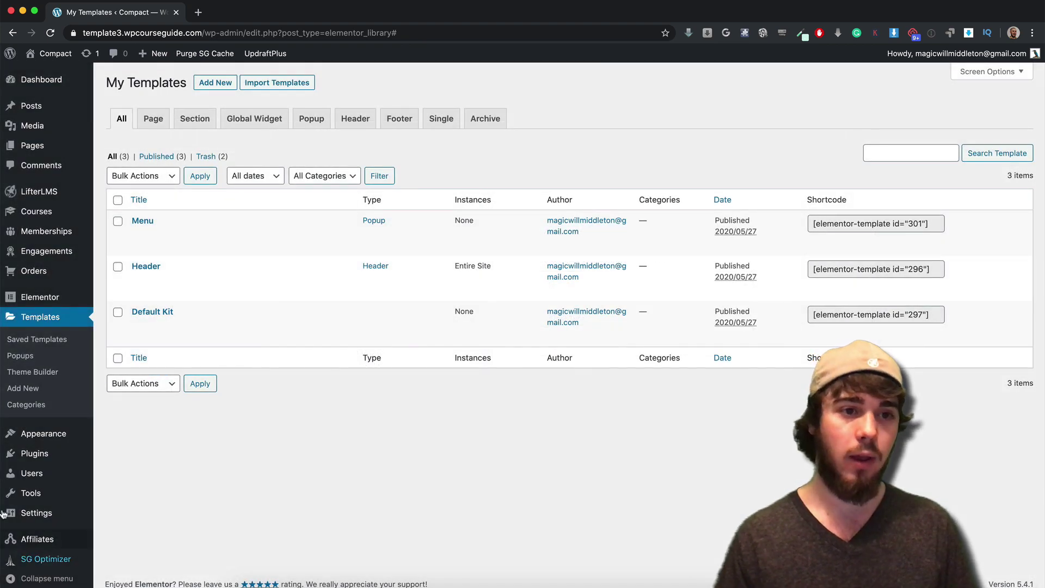
# Activate the Tangible: Lifter Elements plugin in the list of installed plugins.
pyautogui.click(33, 462)
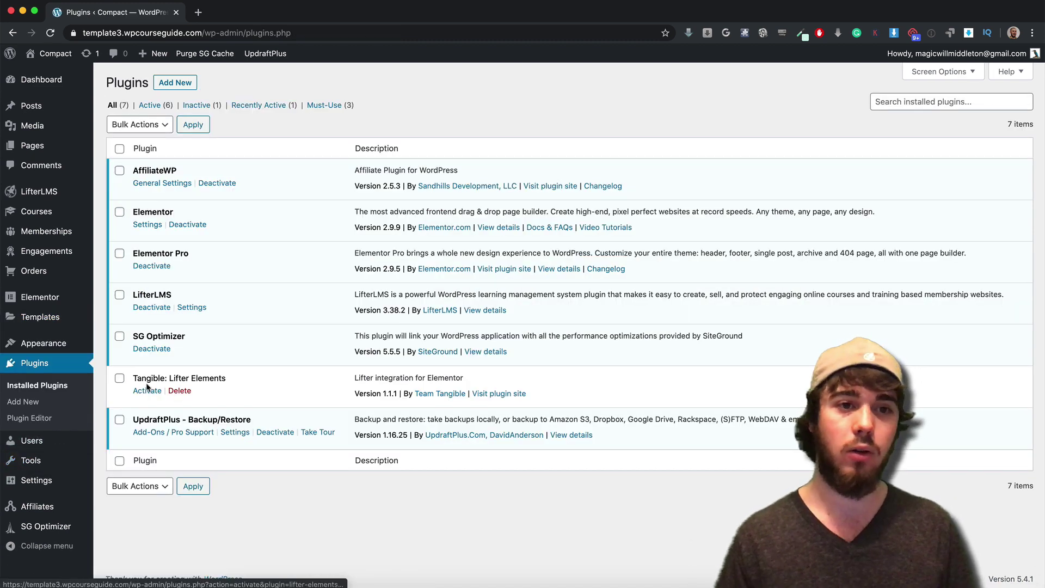
pyautogui.moveTo(144, 377); pyautogui.dragTo(183, 376)
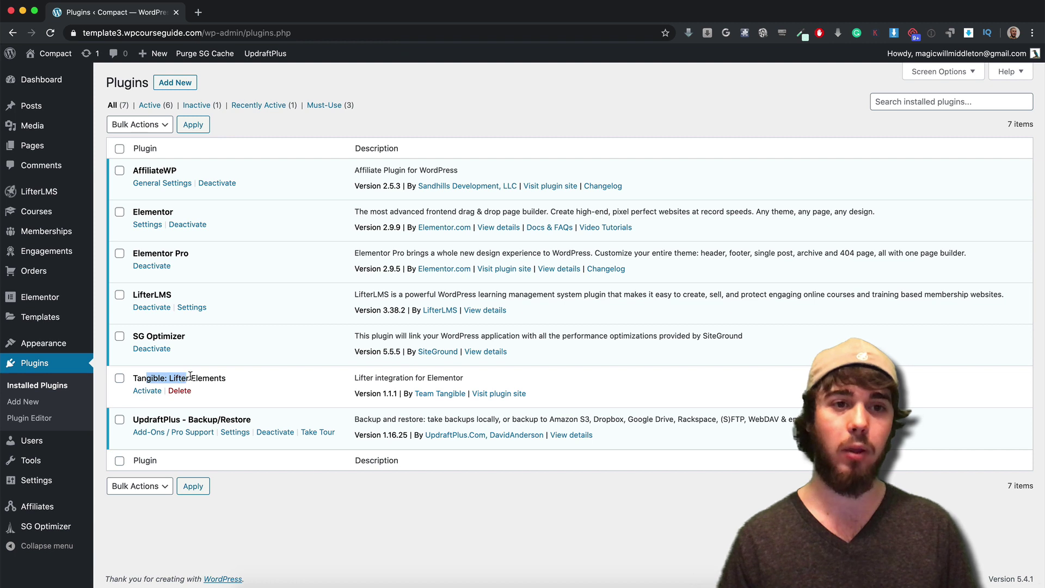
pyautogui.click(190, 375)
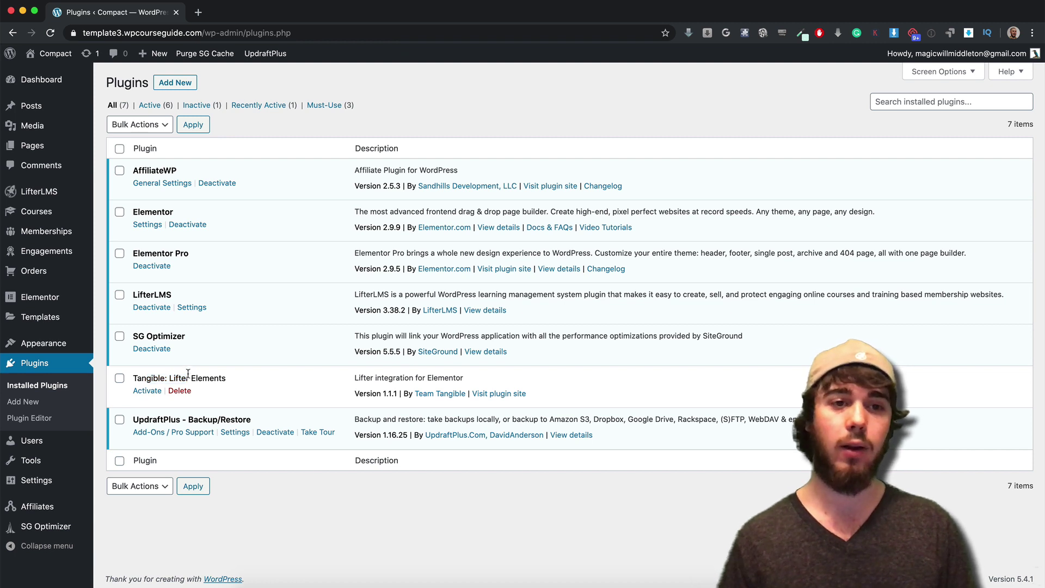
pyautogui.click(137, 392)
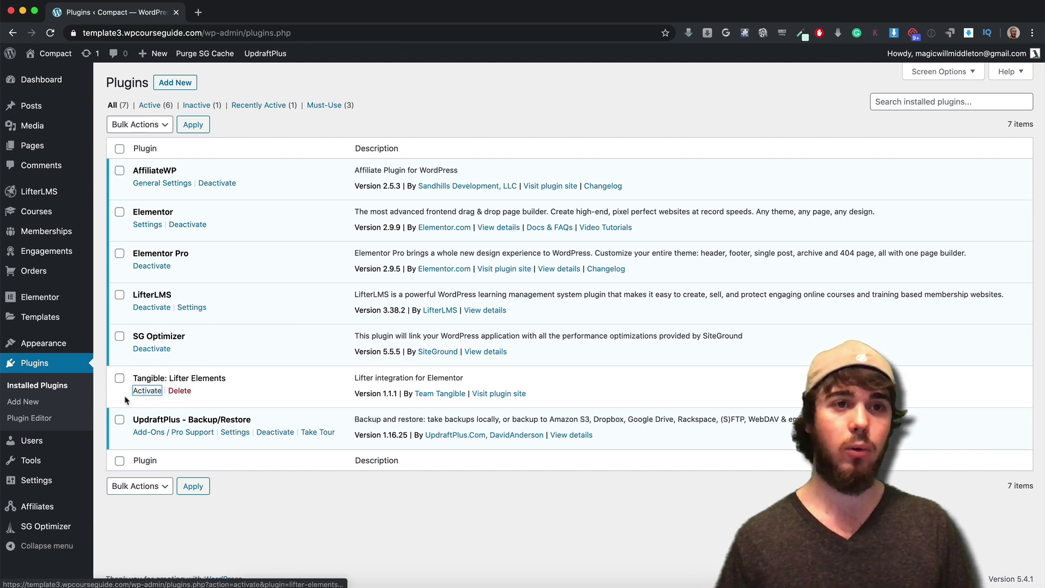
pyautogui.click(141, 394)
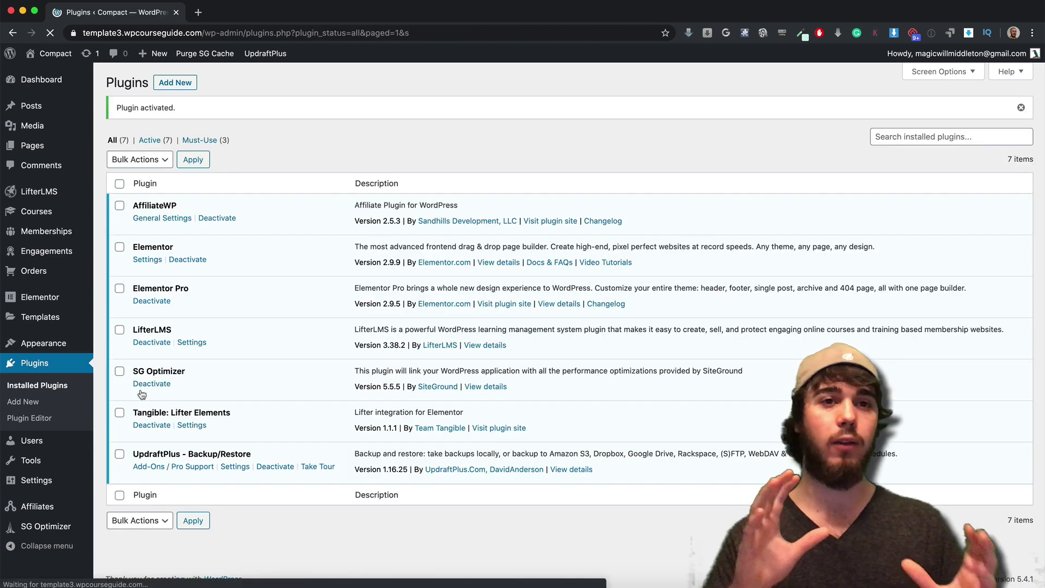
# Create a Single template for the Lesson post type named "Lesson Template" and dismiss the block library.
pyautogui.click(64, 319)
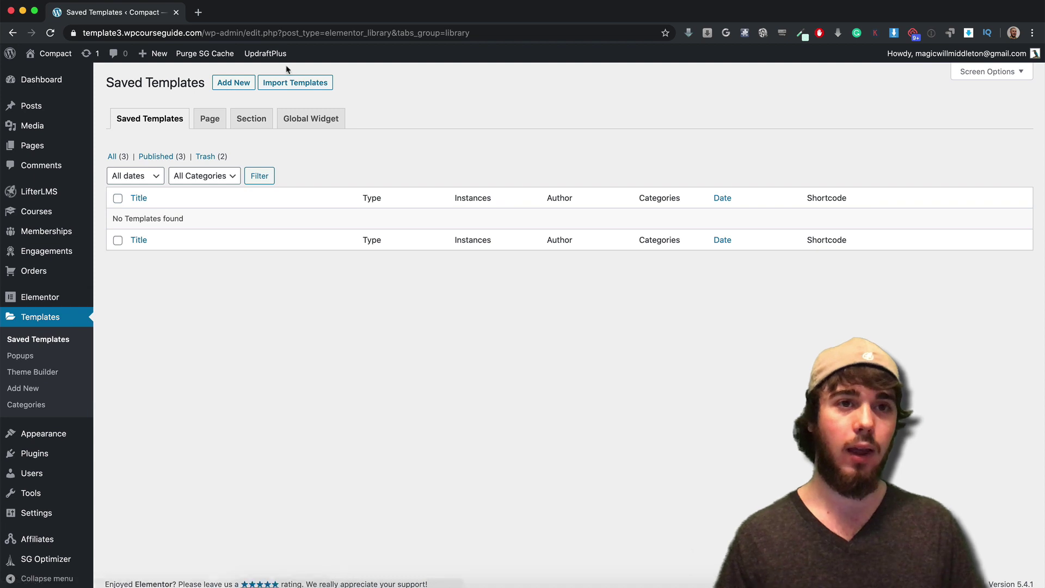
pyautogui.click(234, 82)
pyautogui.click(573, 313)
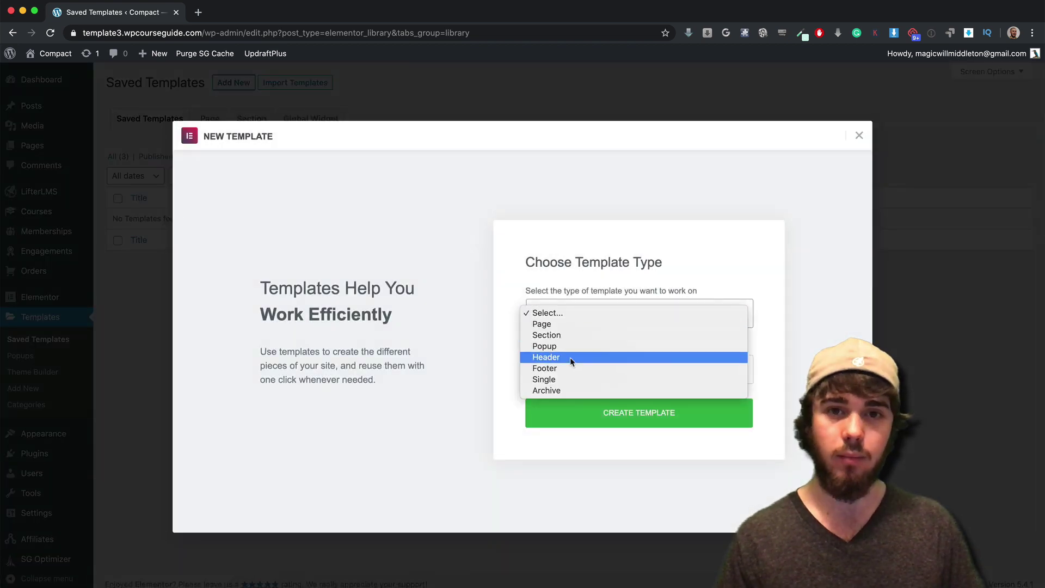
pyautogui.click(567, 379)
pyautogui.click(570, 344)
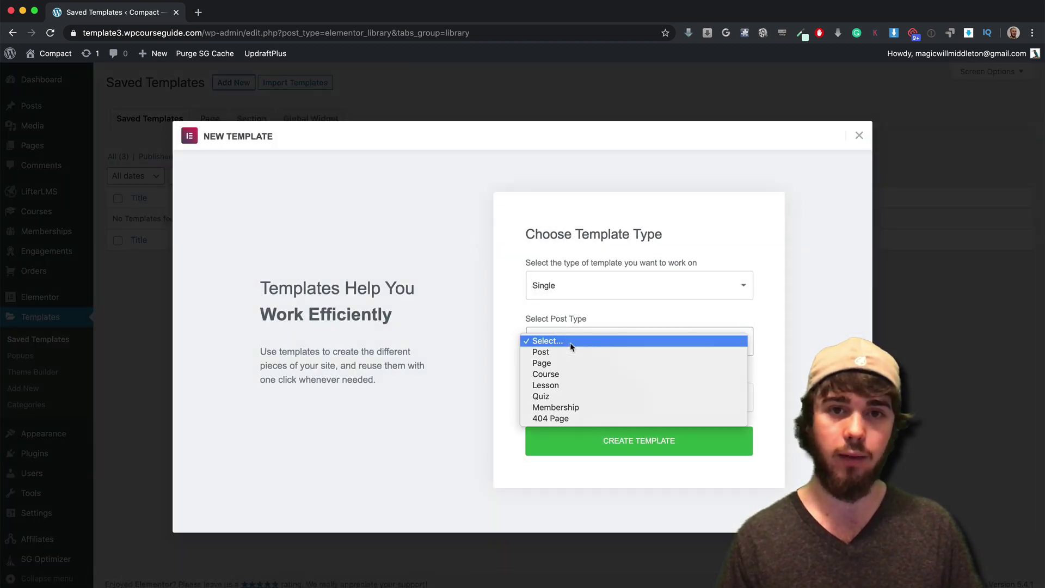
pyautogui.click(572, 386)
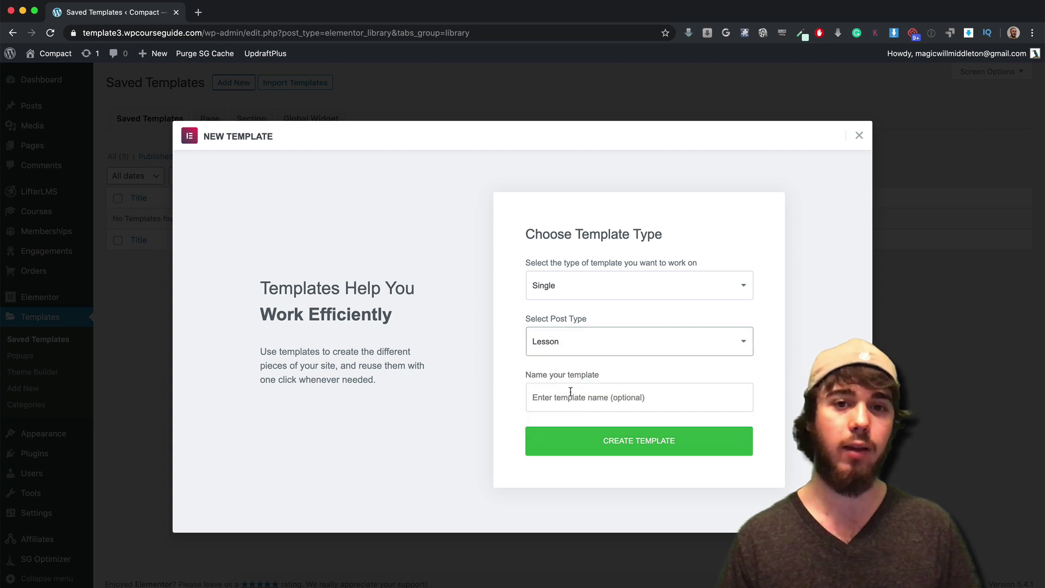
pyautogui.click(566, 392)
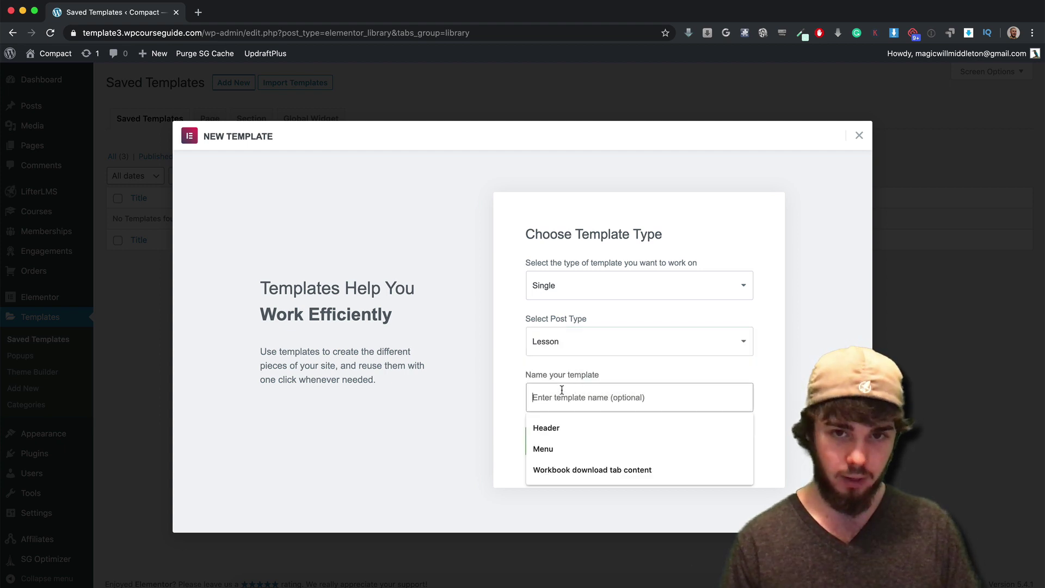
pyautogui.write('Lesson Template')
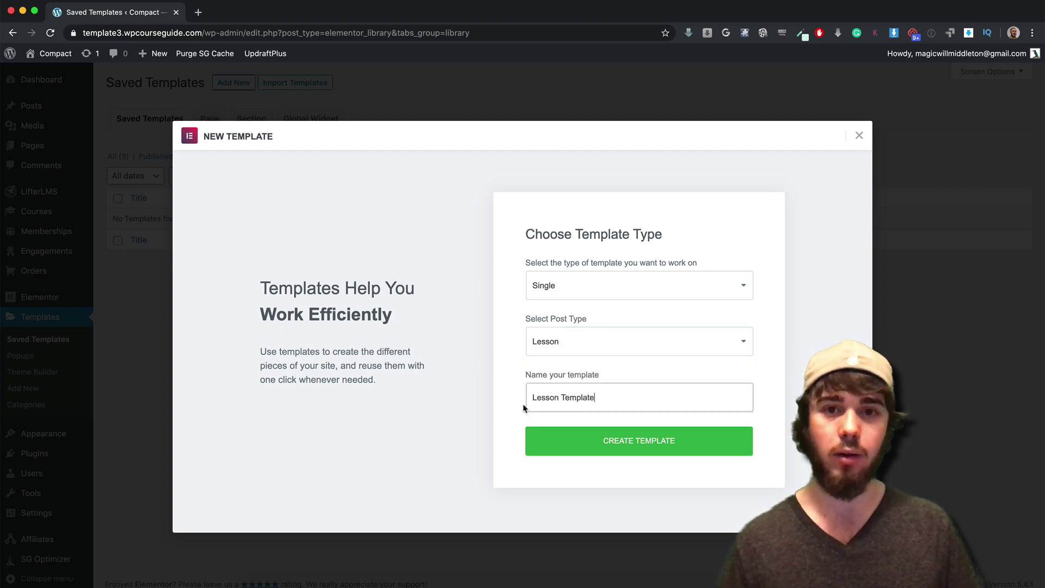
pyautogui.click(651, 438)
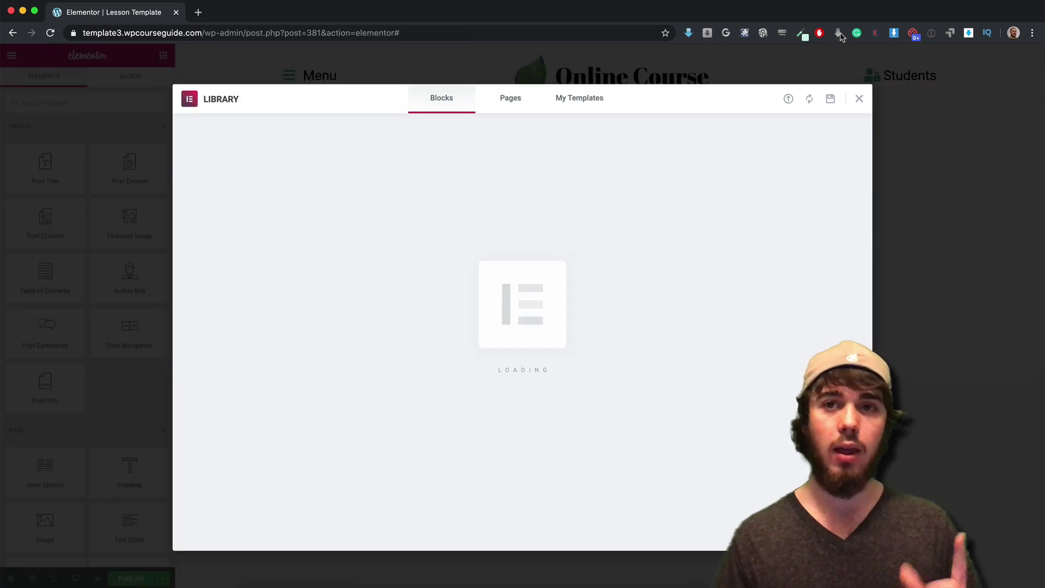
pyautogui.click(859, 99)
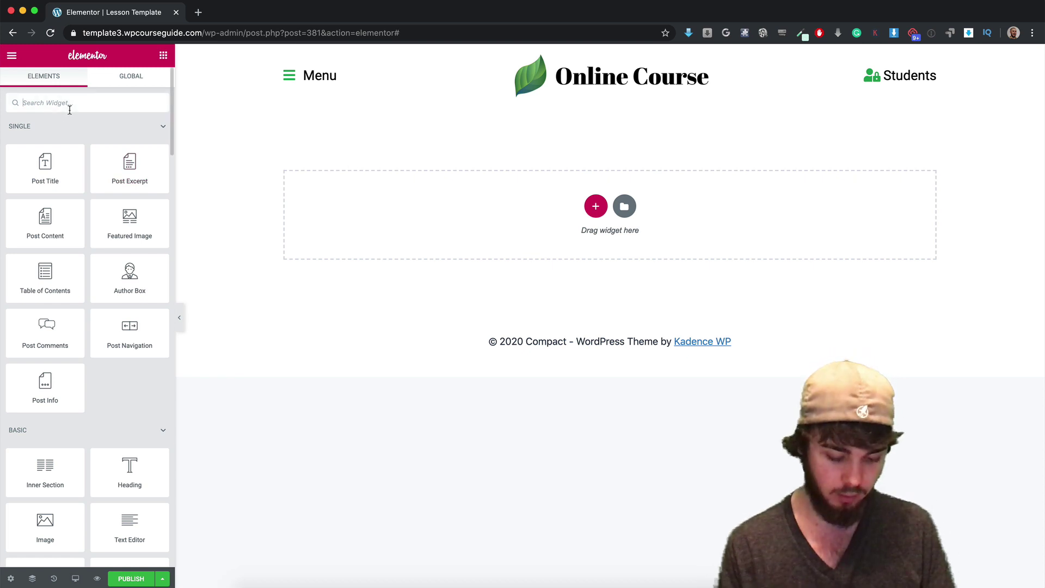
# Add a Heading widget to the empty lesson template and duplicate its column.
pyautogui.write('he')
pyautogui.moveTo(45, 139); pyautogui.dragTo(504, 205)
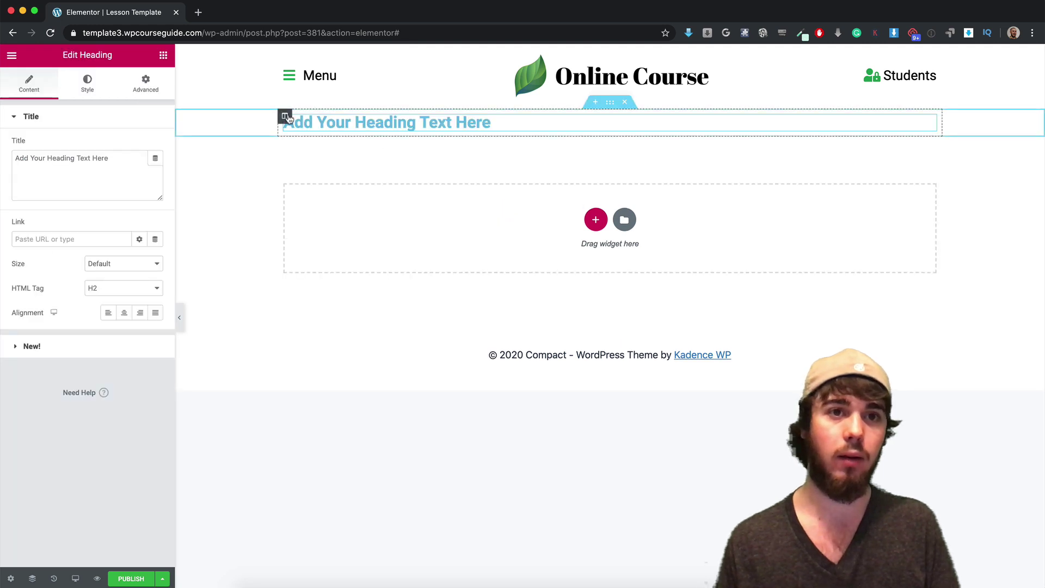
pyautogui.rightClick(287, 117)
pyautogui.click(303, 143)
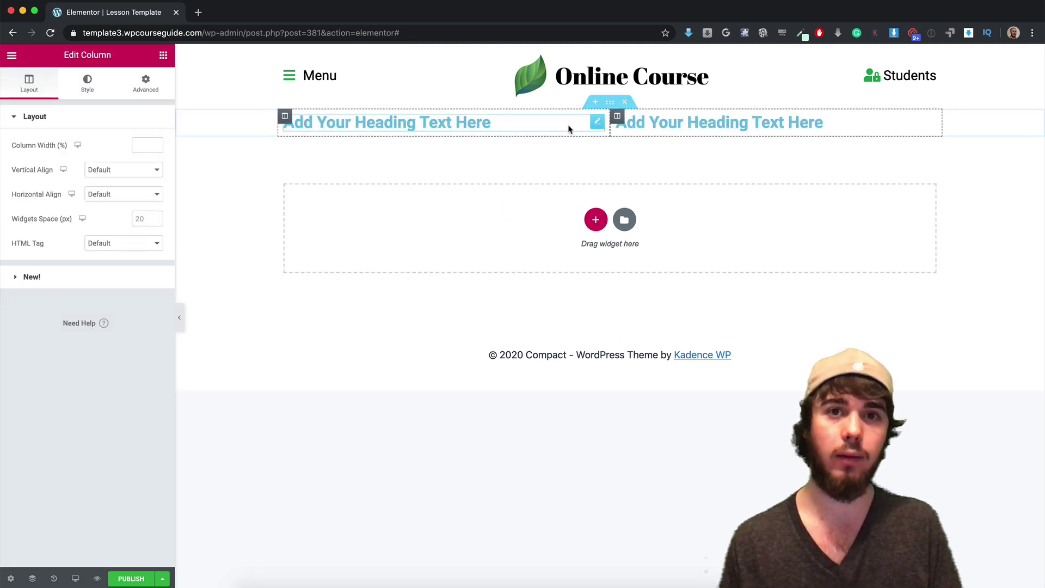
# Delete the duplicated heading from the second column, leaving the column empty.
pyautogui.click(640, 122)
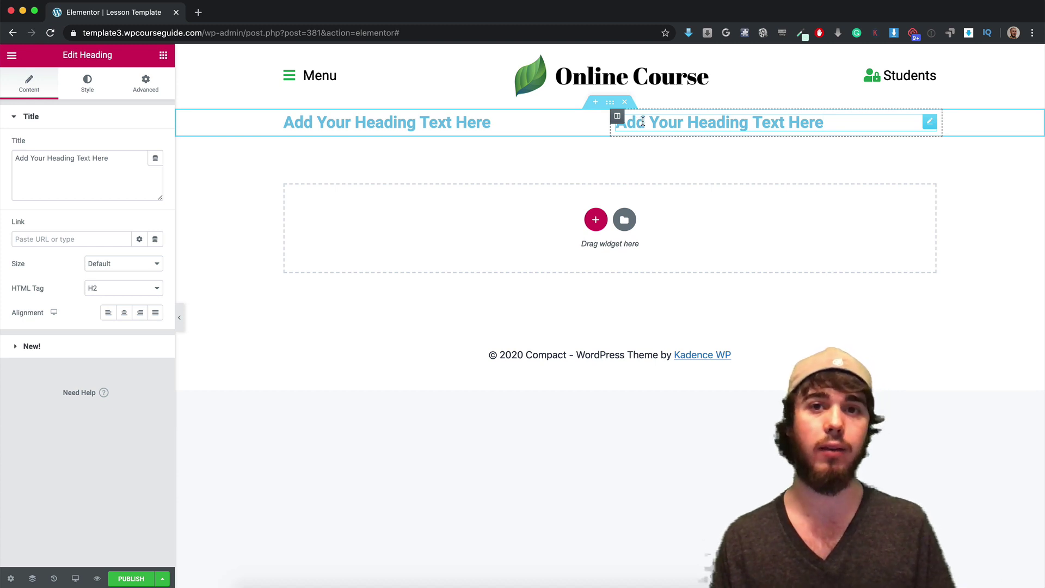
pyautogui.rightClick(643, 121)
pyautogui.click(673, 284)
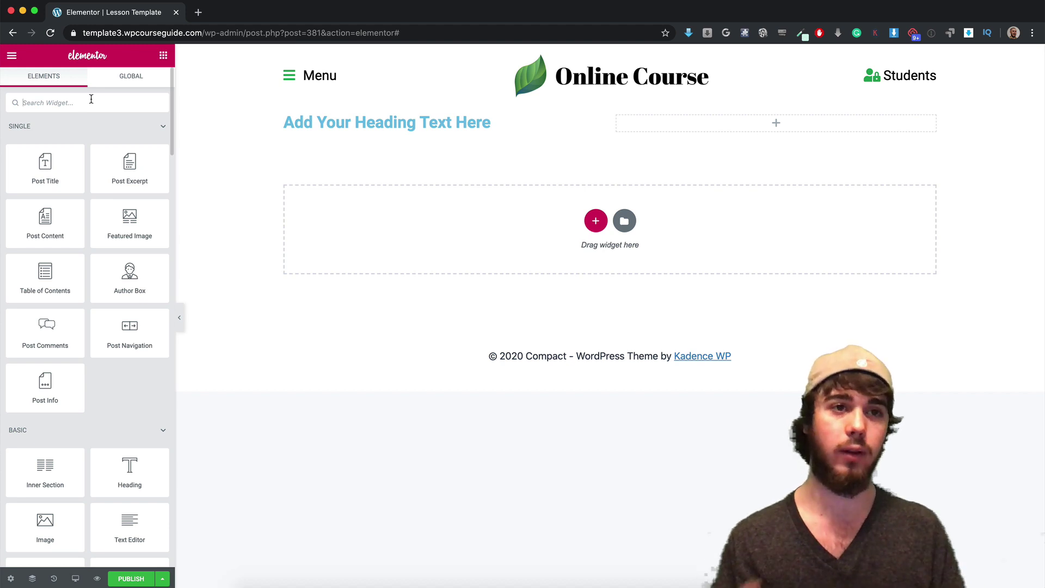
# Add the Course outline widget to the empty second column.
pyautogui.write('outlin')
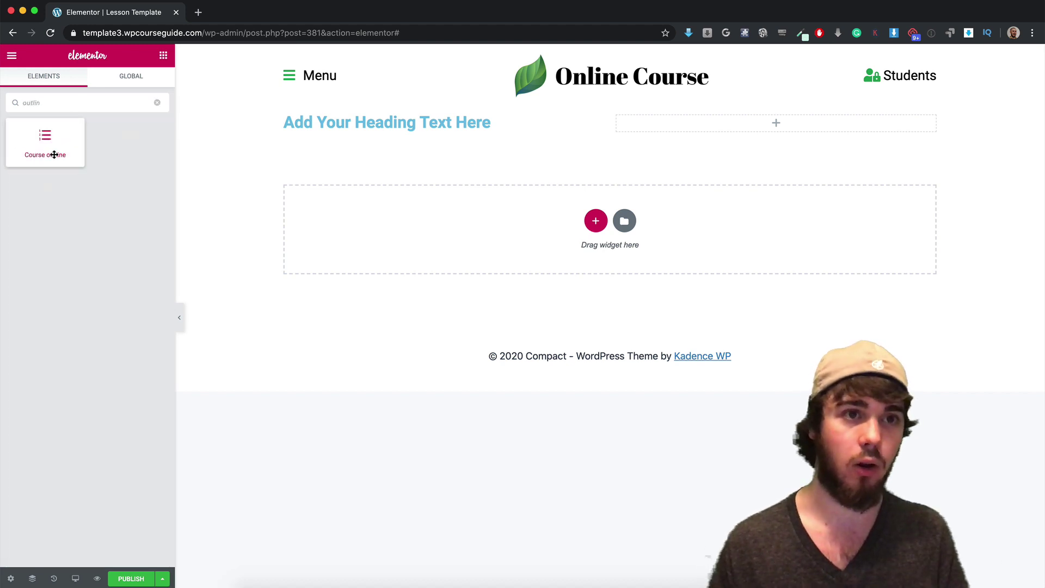
pyautogui.moveTo(51, 152); pyautogui.dragTo(806, 126)
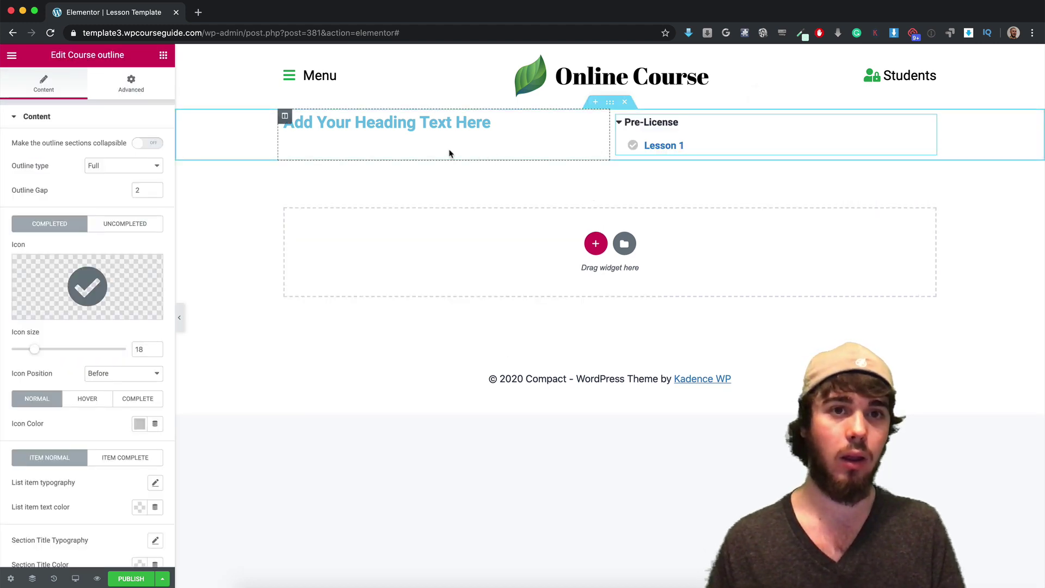
# Replace the heading's placeholder text with the dynamic Page Title tag from the Site group.
pyautogui.click(411, 124)
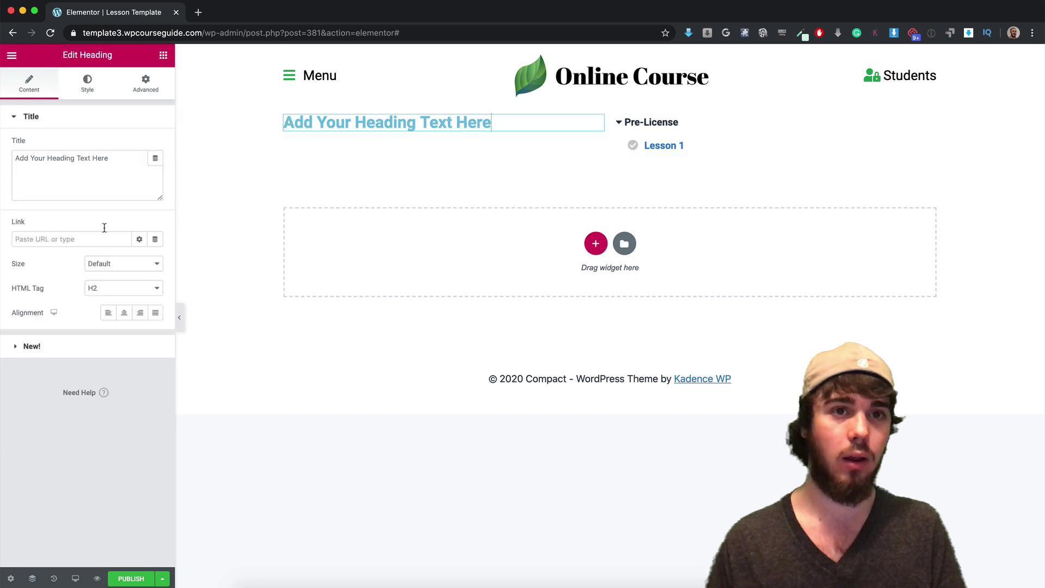
pyautogui.click(157, 159)
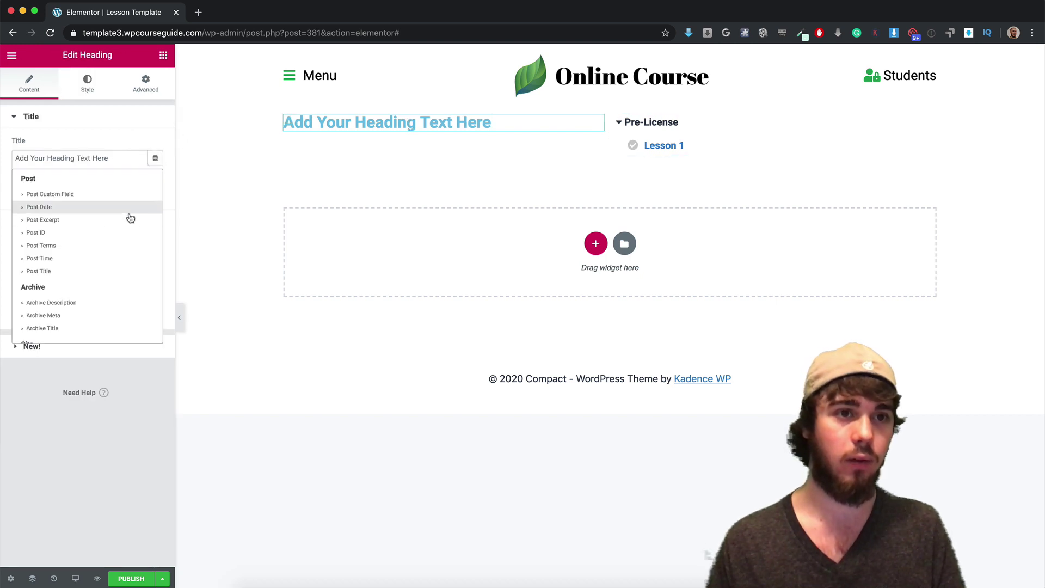
pyautogui.scroll(-2, 103, 283)
pyautogui.scroll(-3, 101, 272)
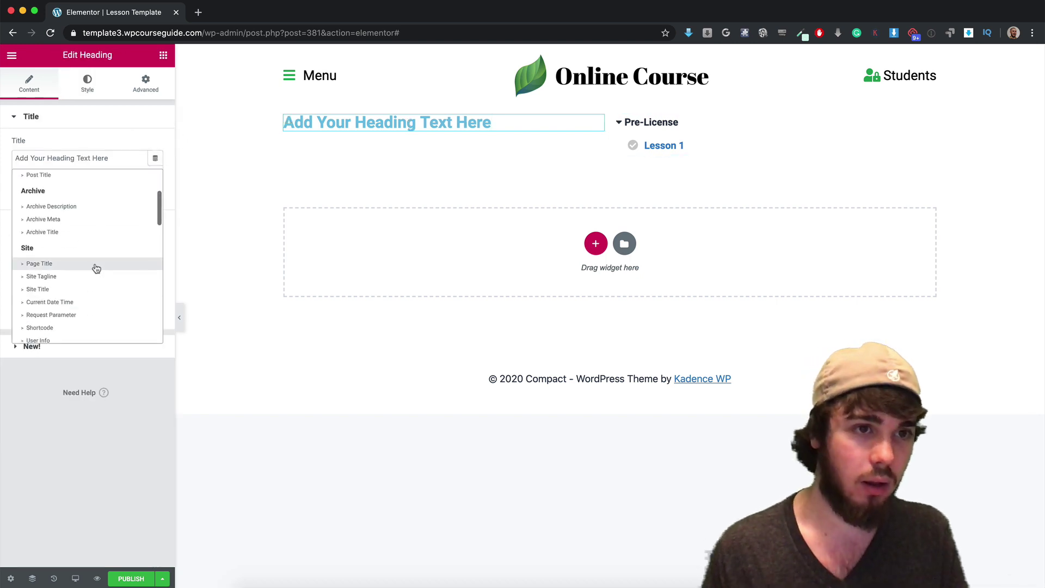
pyautogui.click(85, 266)
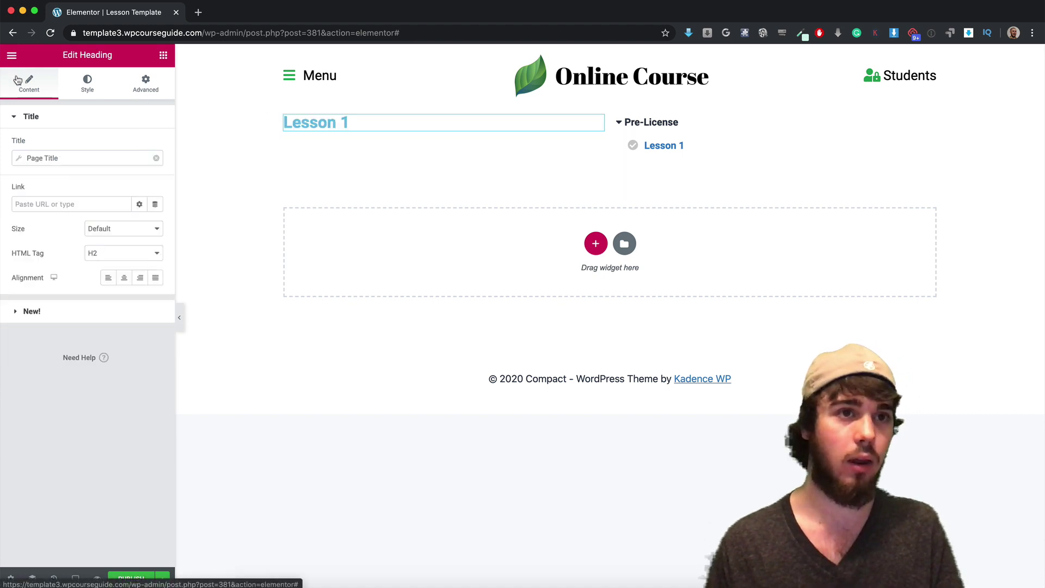
# Add the Lesson Video widget below the lesson heading in the first column and pause its placeholder video.
pyautogui.doubleClick(11, 56)
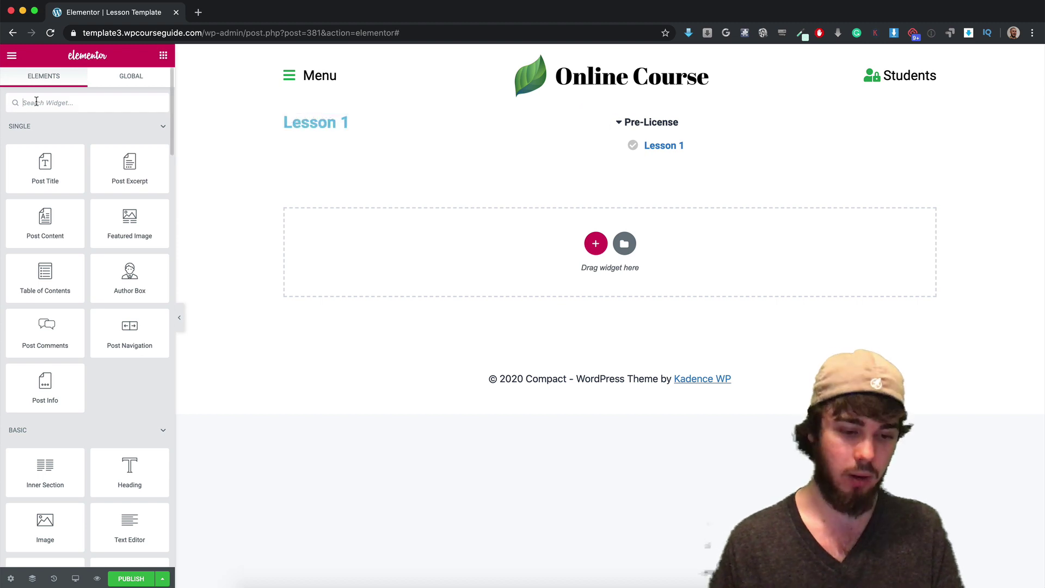
pyautogui.write('feat')
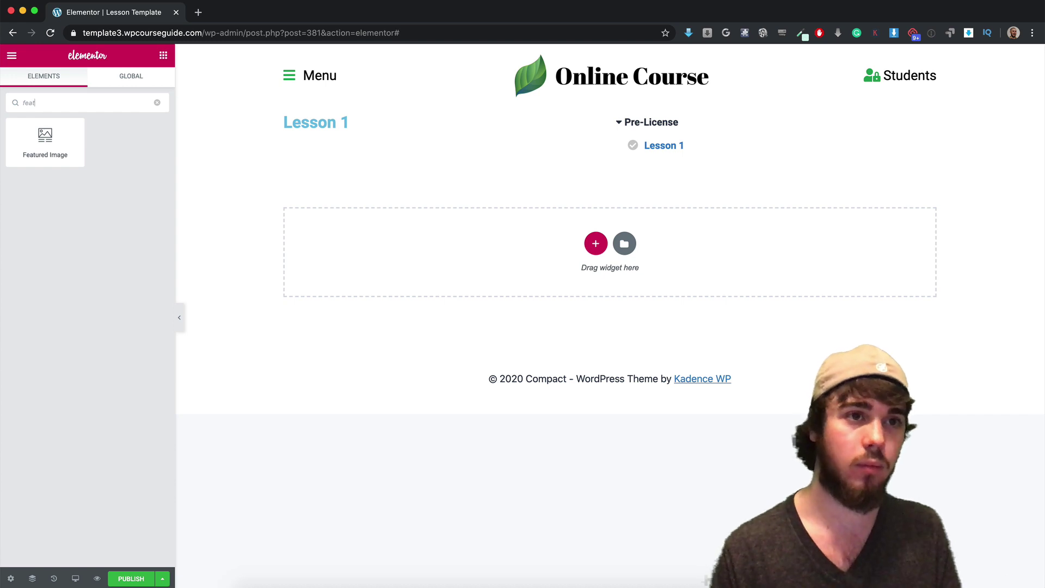
pyautogui.press('BackSpace')
pyautogui.press('BackSpace')
pyautogui.press('BackSpace')
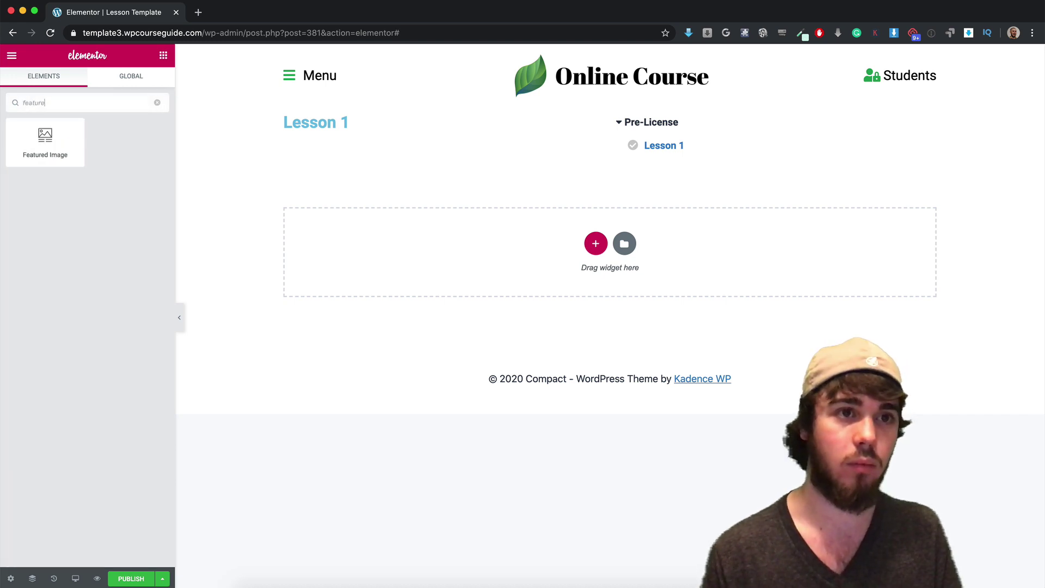
pyautogui.write('lesson')
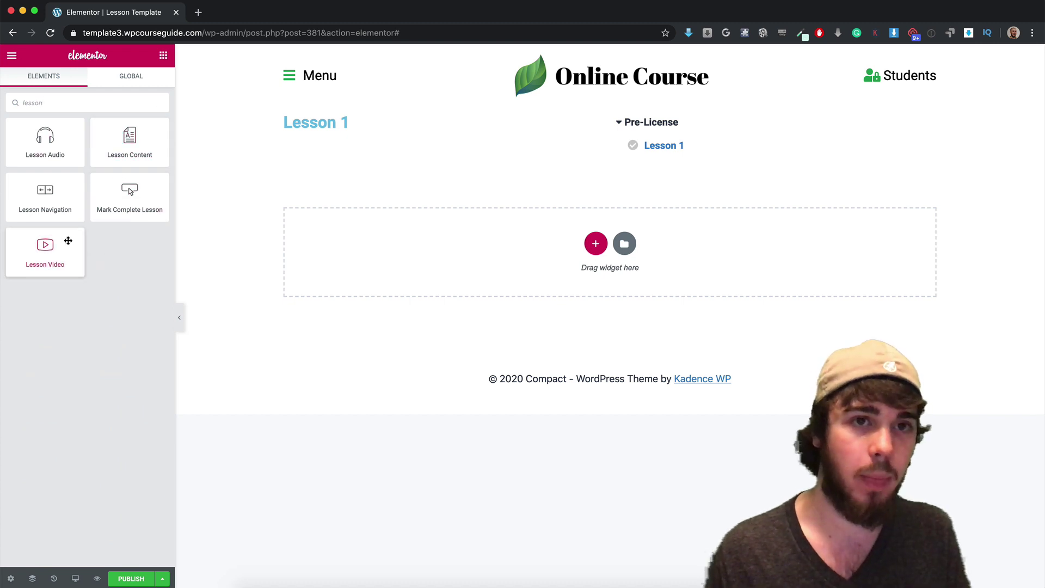
pyautogui.moveTo(67, 239); pyautogui.dragTo(334, 133)
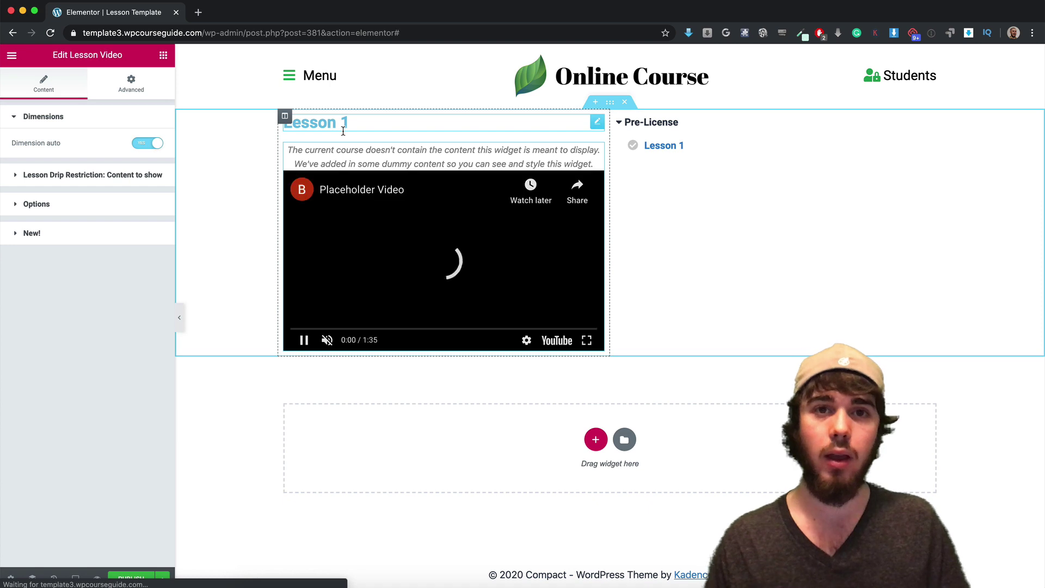
pyautogui.click(304, 339)
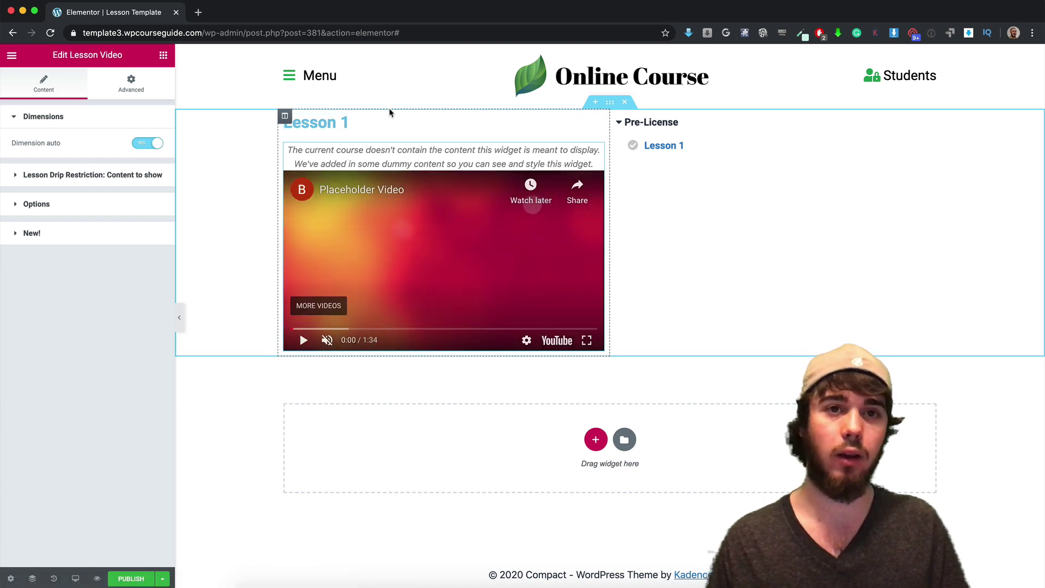
# Add a Tabs widget below the lesson video in the first column.
pyautogui.click(11, 57)
pyautogui.write('tabs')
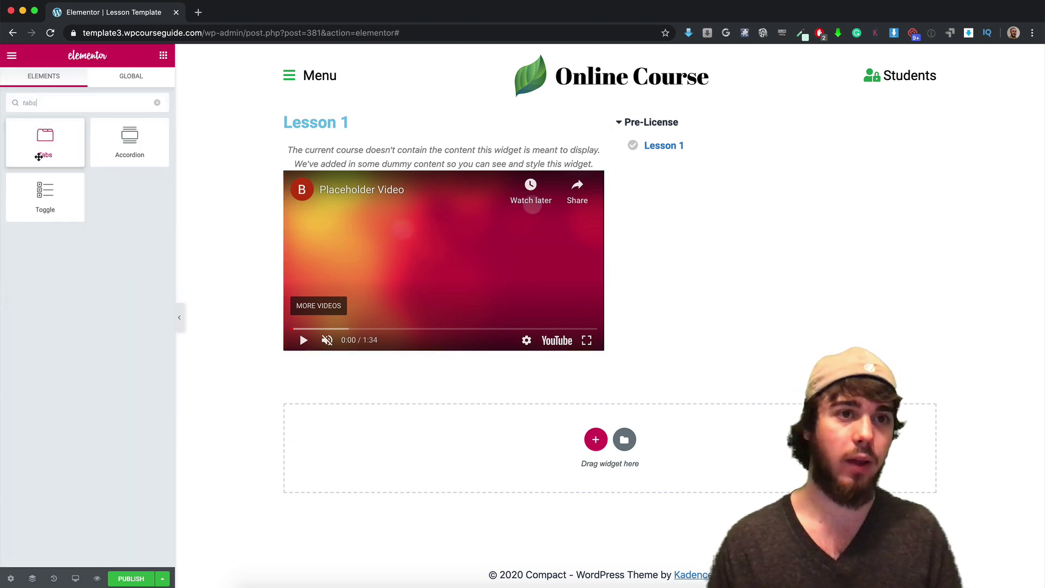
pyautogui.moveTo(46, 143); pyautogui.dragTo(400, 330)
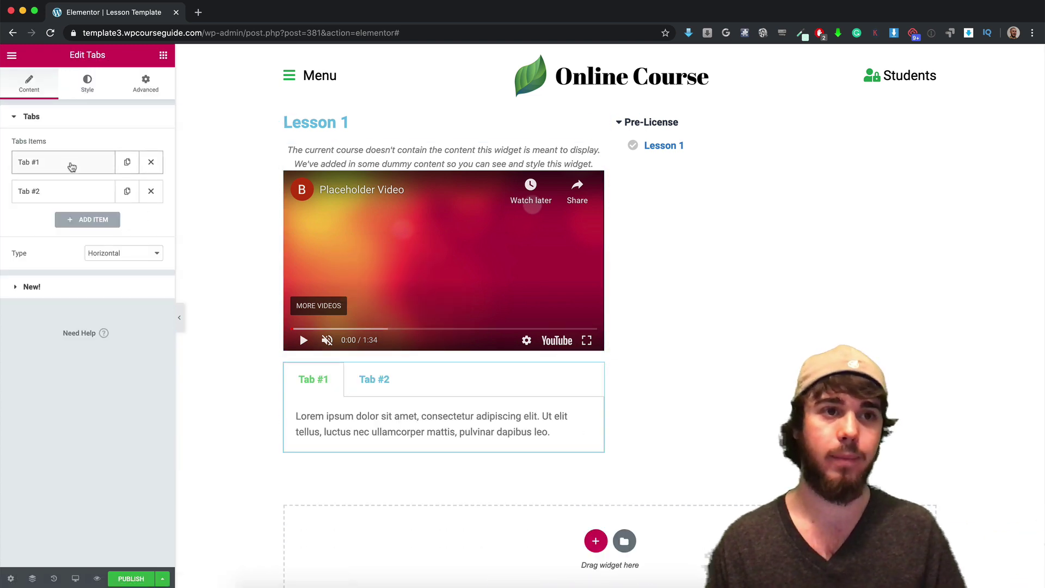
# Title the first item of the Tabs widget "Lesson Overview" and collapse its settings.
pyautogui.click(72, 166)
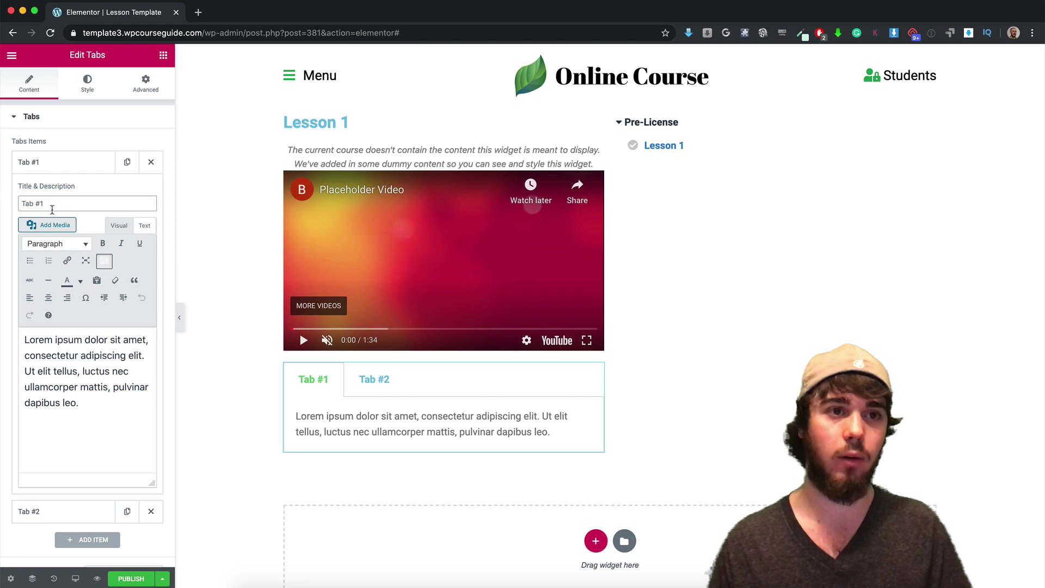
pyautogui.moveTo(52, 210); pyautogui.dragTo(16, 206)
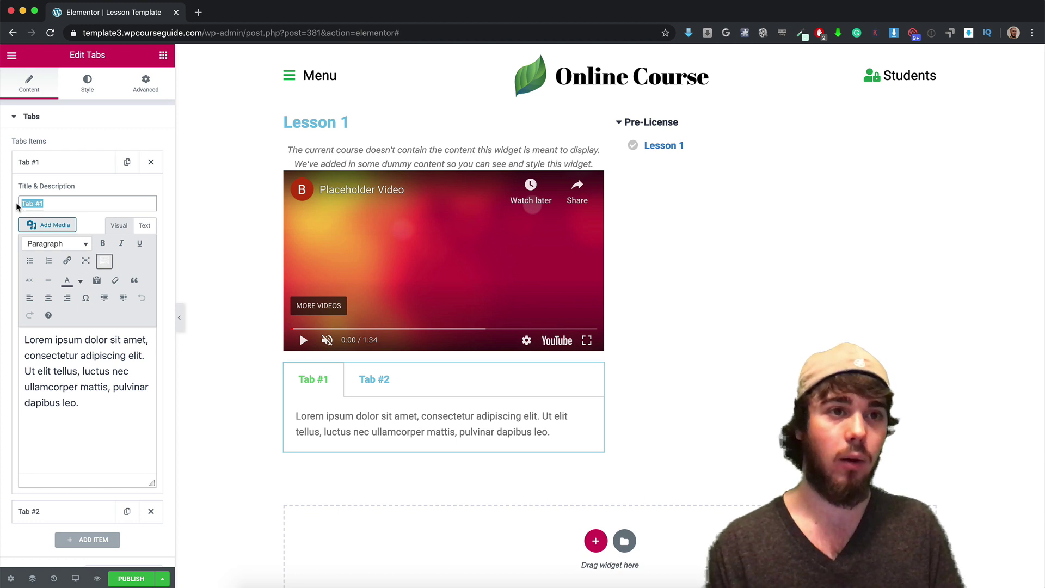
pyautogui.write('Lesson Ov')
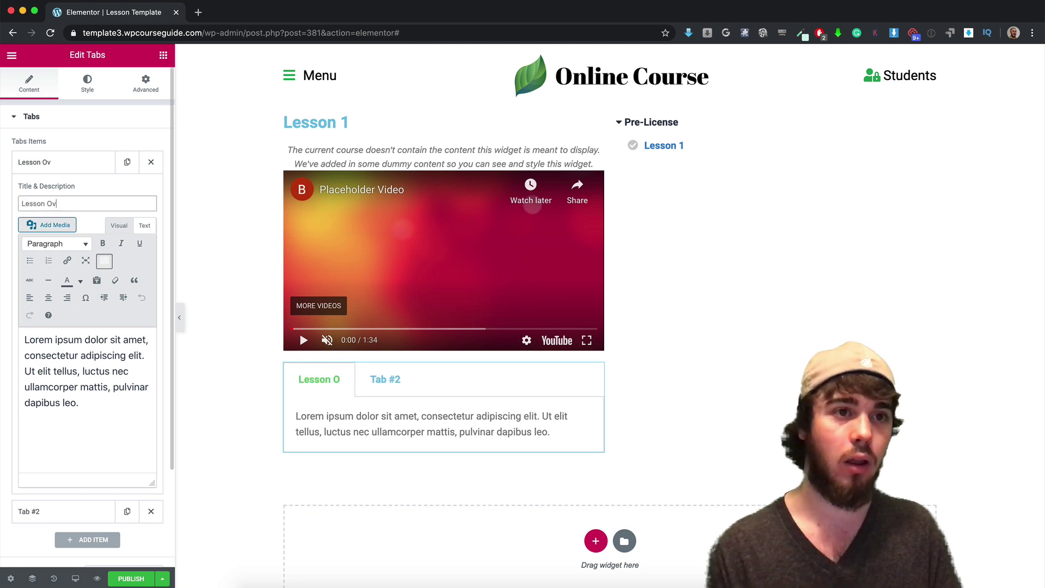
pyautogui.write('erview')
pyautogui.click(27, 166)
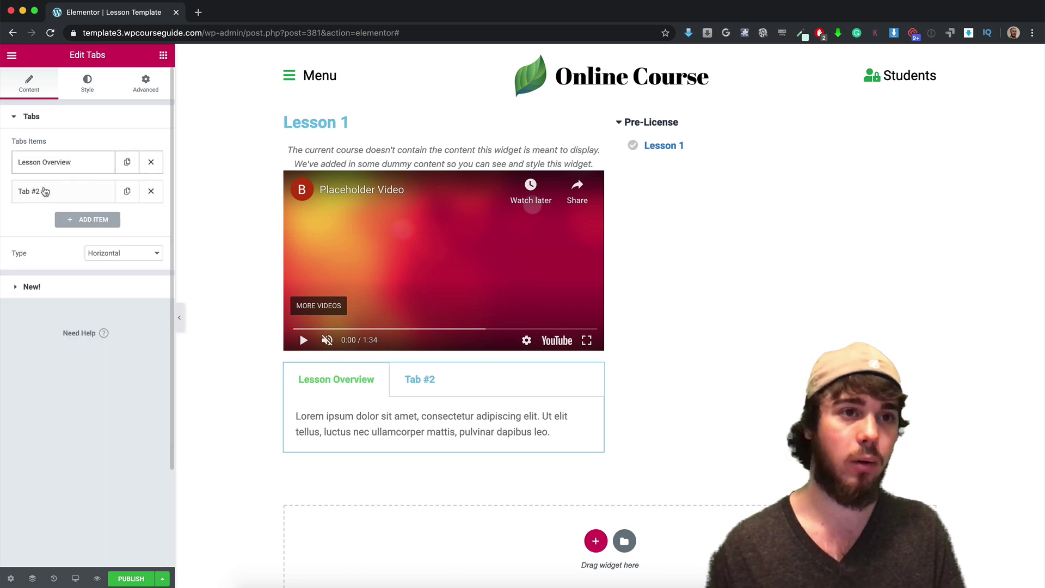
# Title the second item of the Tabs widget "Workbook".
pyautogui.click(45, 191)
pyautogui.tripleClick(74, 228)
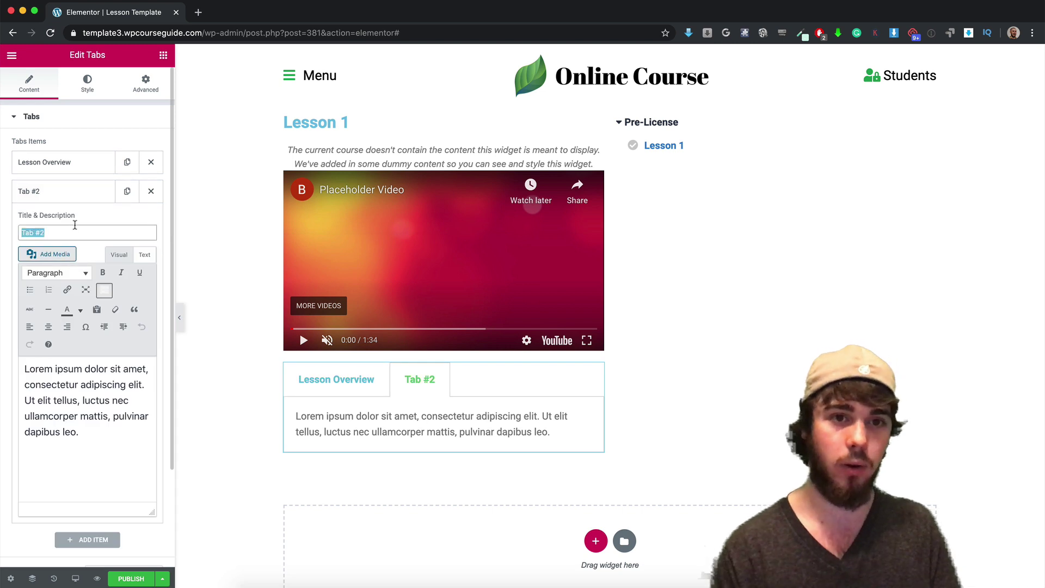
pyautogui.write('Lesson Workbook')
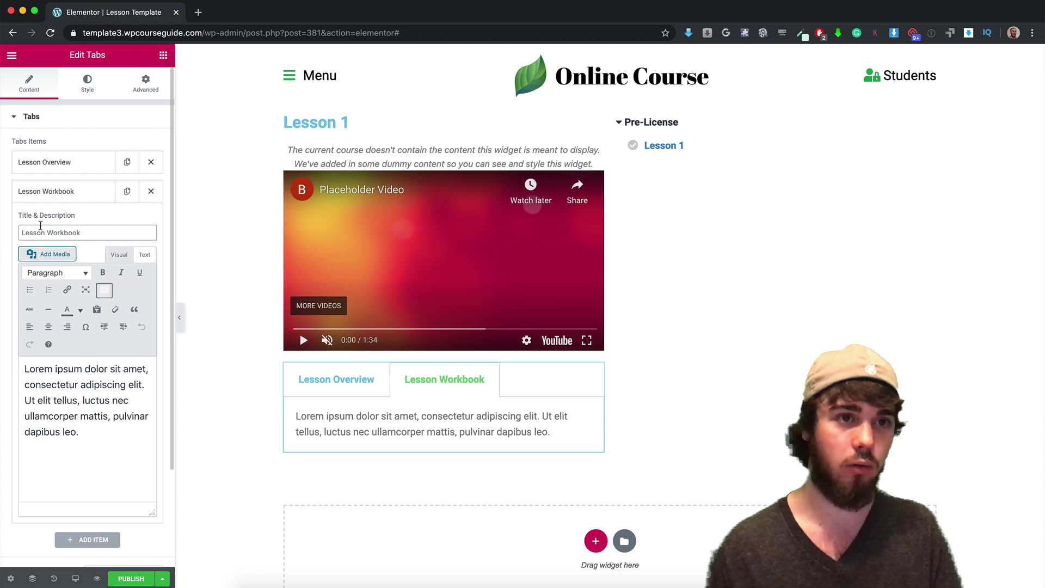
pyautogui.press('BackSpace')
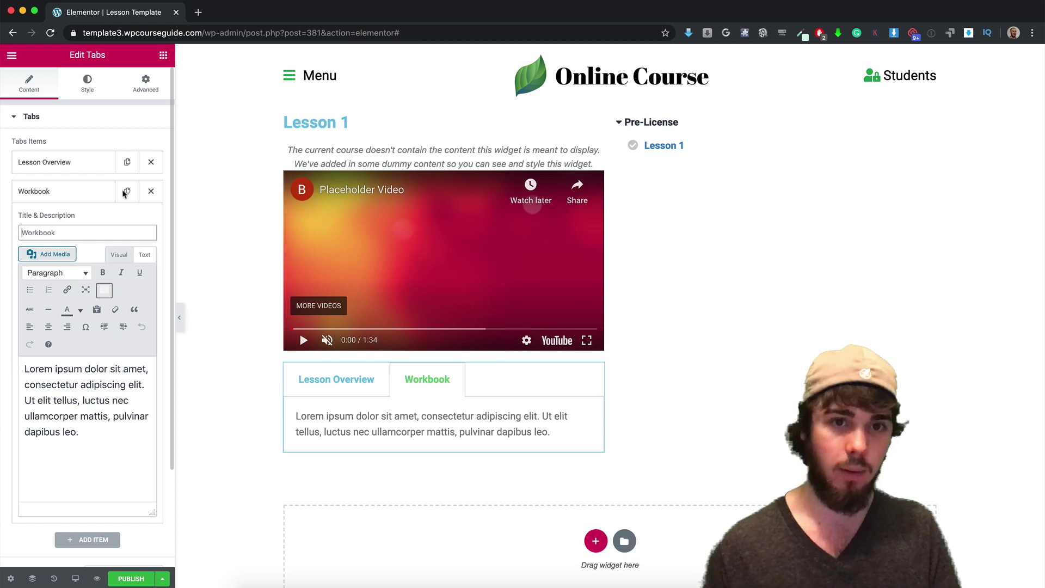
# Shorten the first tab item's title to "Overview" and collapse its settings.
pyautogui.click(58, 168)
pyautogui.doubleClick(33, 204)
pyautogui.press('BackSpace')
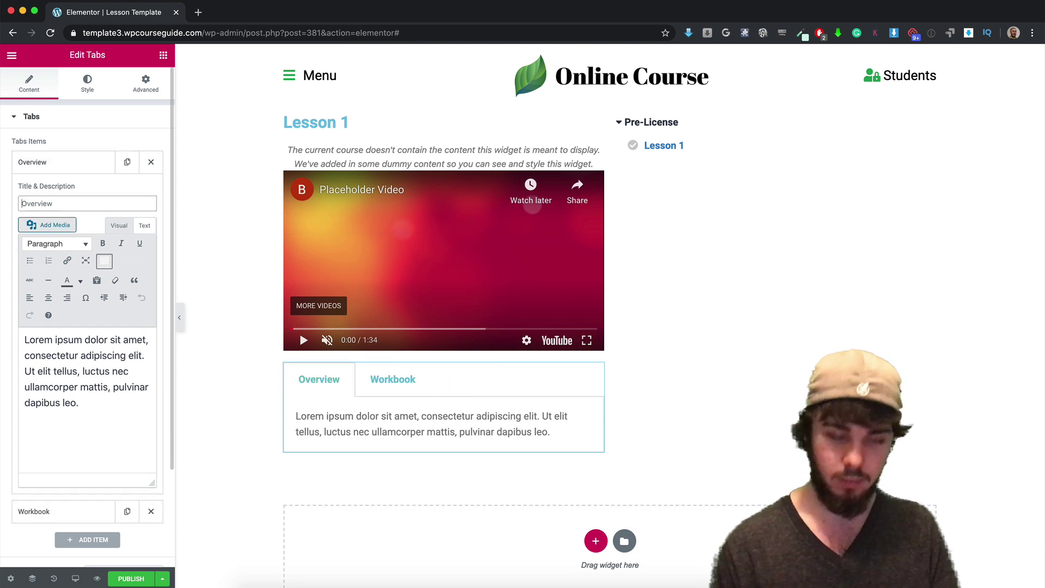
pyautogui.click(76, 166)
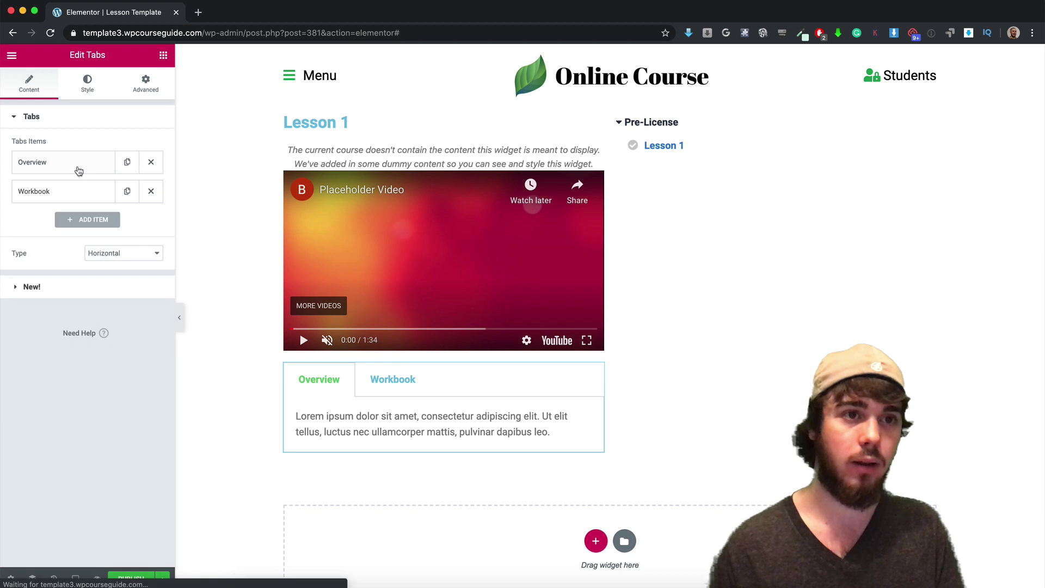
# Add a third item to the Tabs widget and delete it again.
pyautogui.click(94, 220)
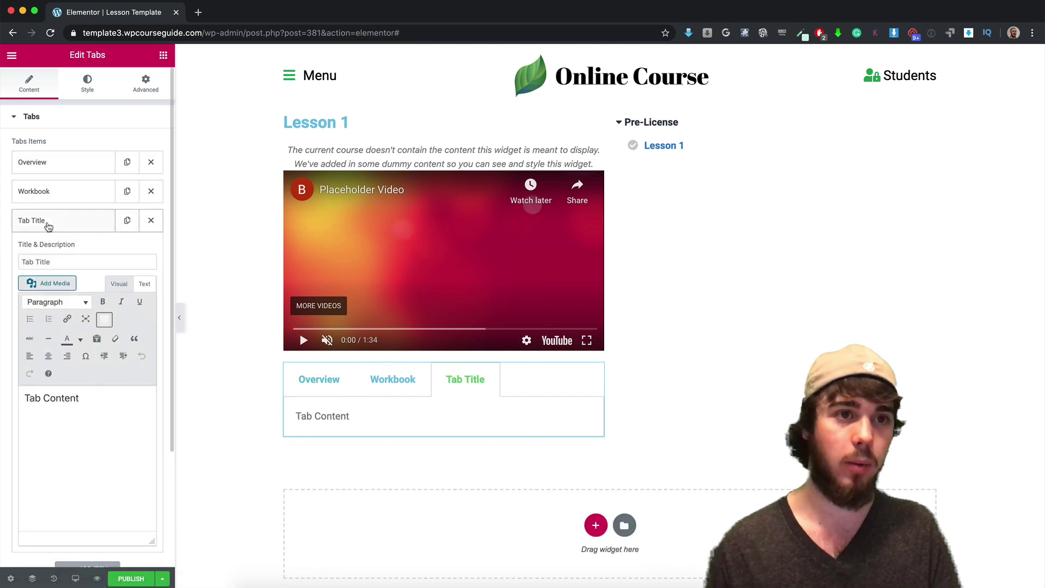
pyautogui.click(151, 221)
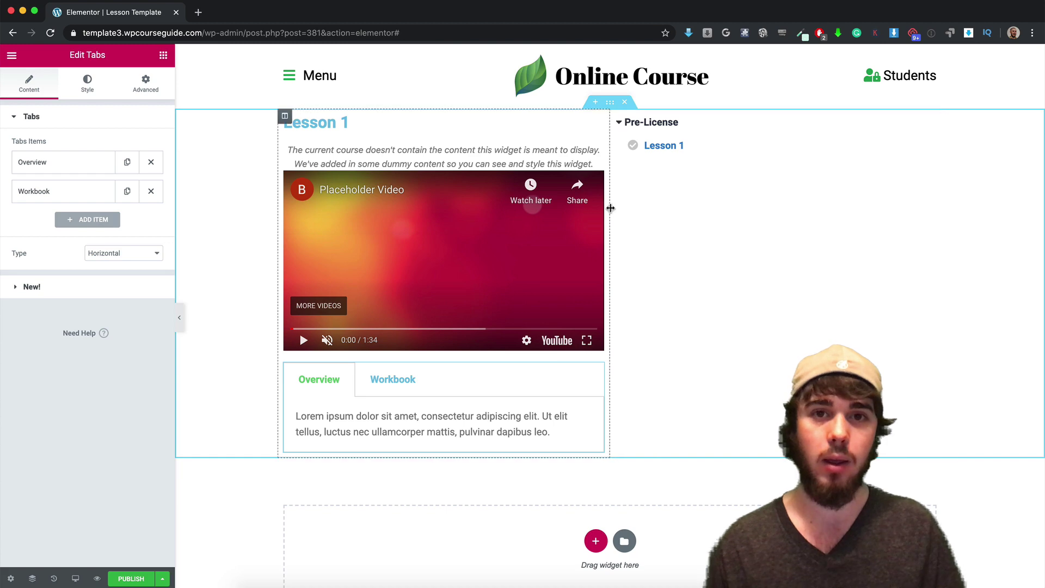
# Widen the video column to about two thirds of the section's width and publish the lesson template.
pyautogui.moveTo(609, 206); pyautogui.dragTo(712, 205)
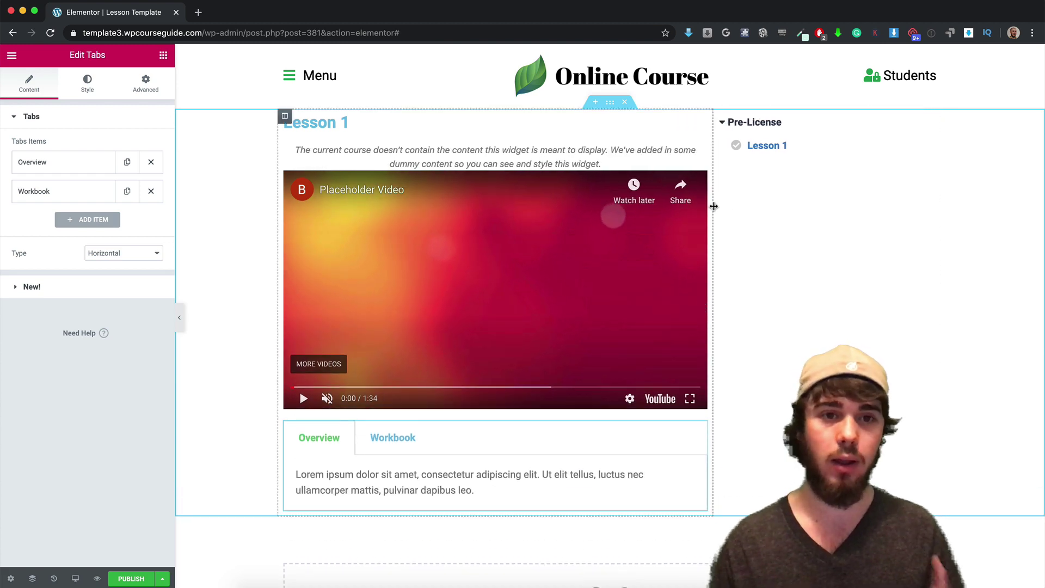
pyautogui.click(131, 579)
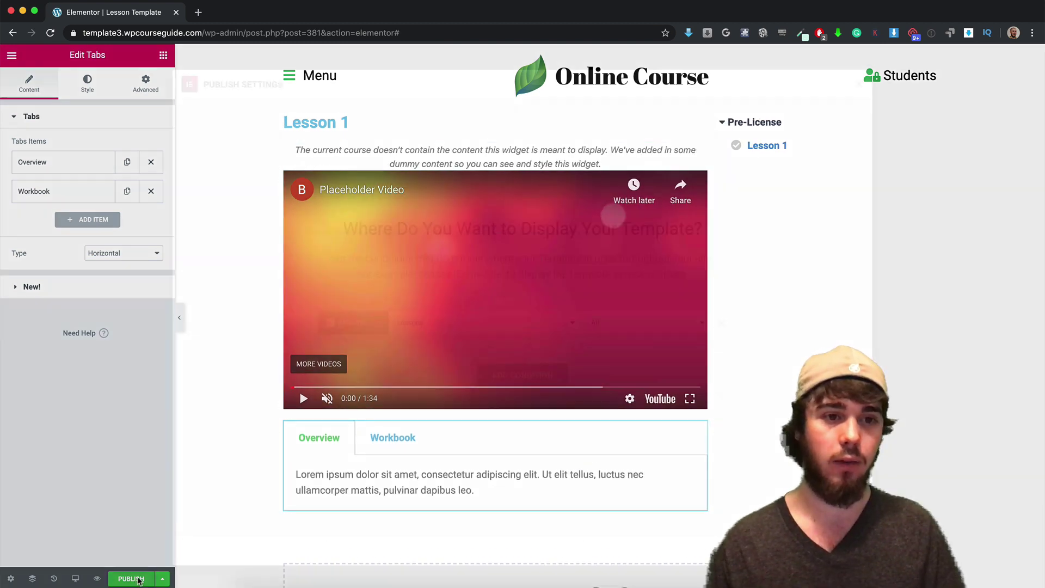
pyautogui.click(834, 550)
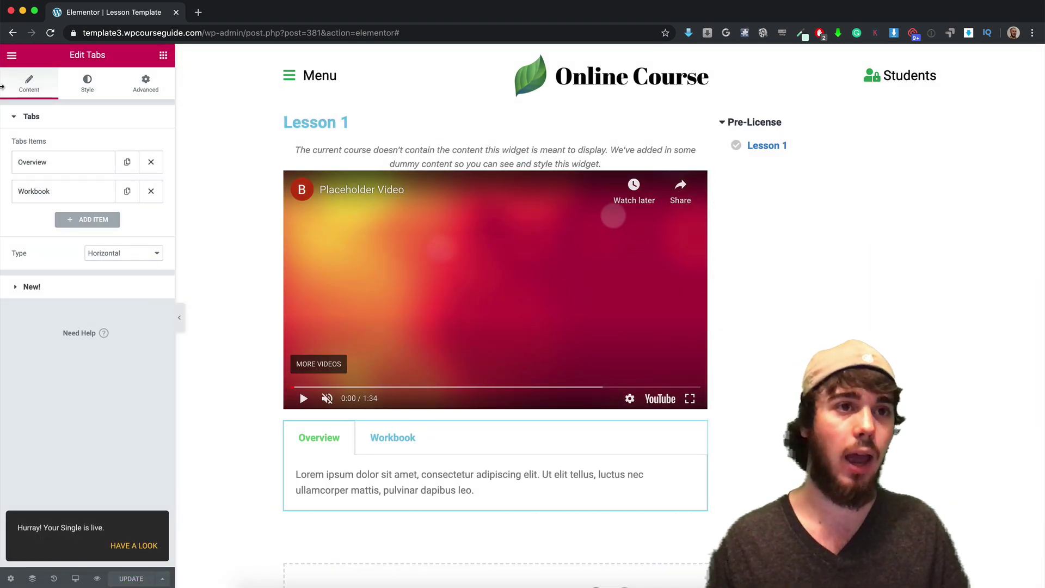
# Exit the editor to the WordPress dashboard and open the Courses list in a new browser tab.
pyautogui.click(12, 55)
pyautogui.click(94, 388)
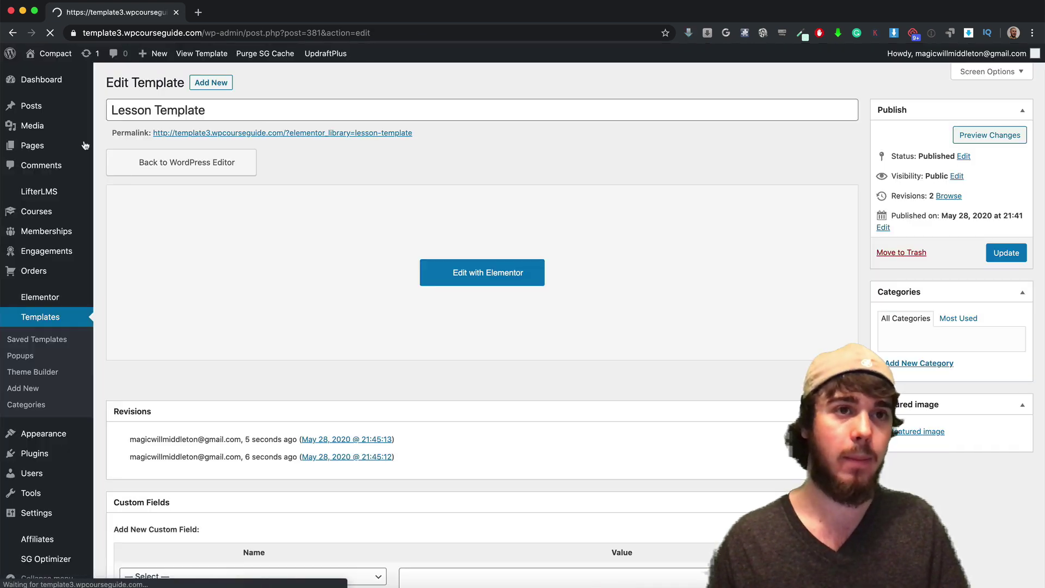
pyautogui.rightClick(34, 213)
pyautogui.click(60, 218)
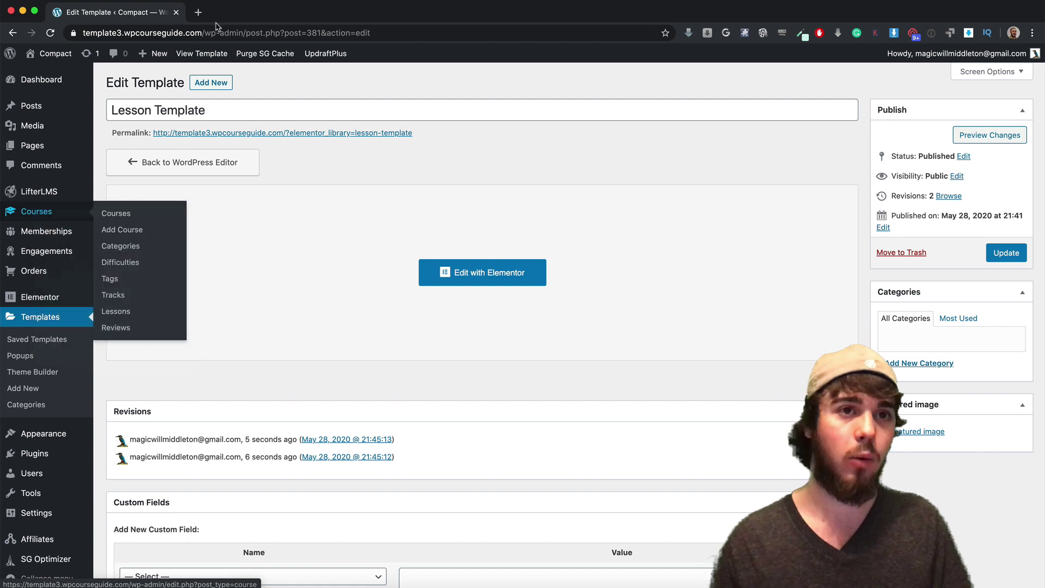
pyautogui.click(221, 12)
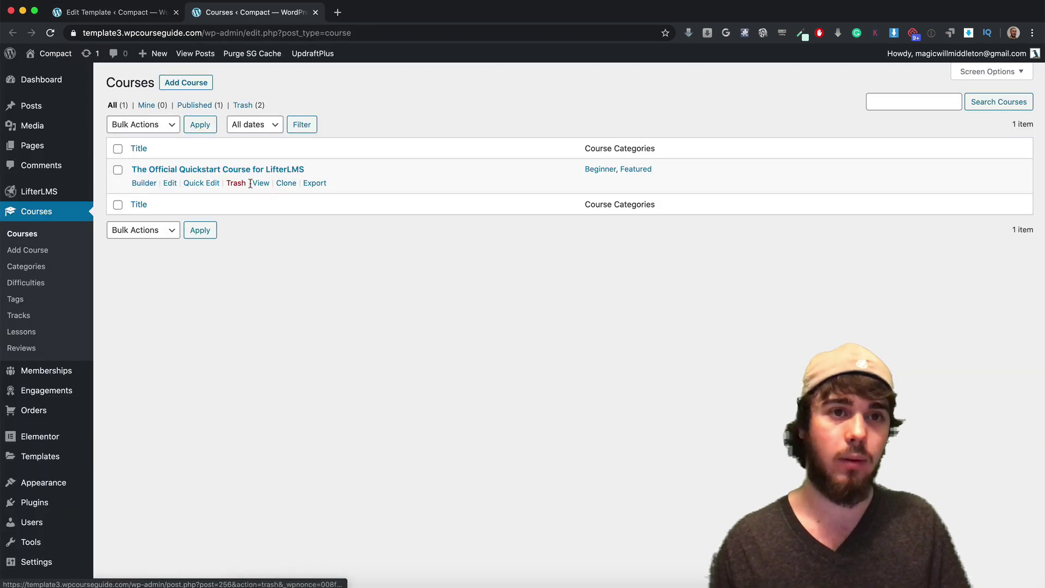
# View The Official Quickstart Course for LifterLMS and open its "Why LifterLMS" lesson to check the template's lesson title.
pyautogui.click(258, 183)
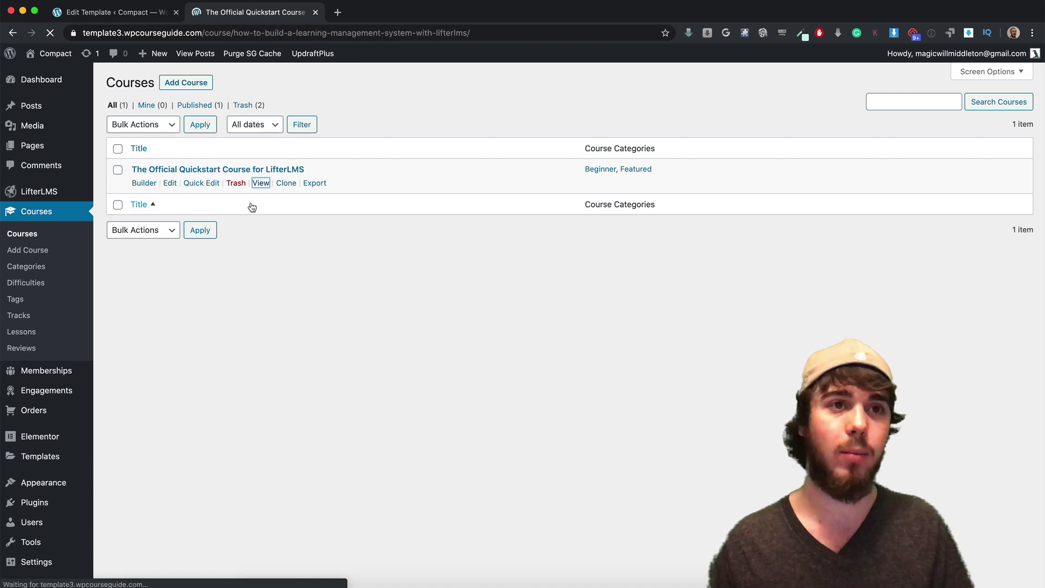
pyautogui.scroll(-5, 321, 247)
pyautogui.scroll(-2, 327, 327)
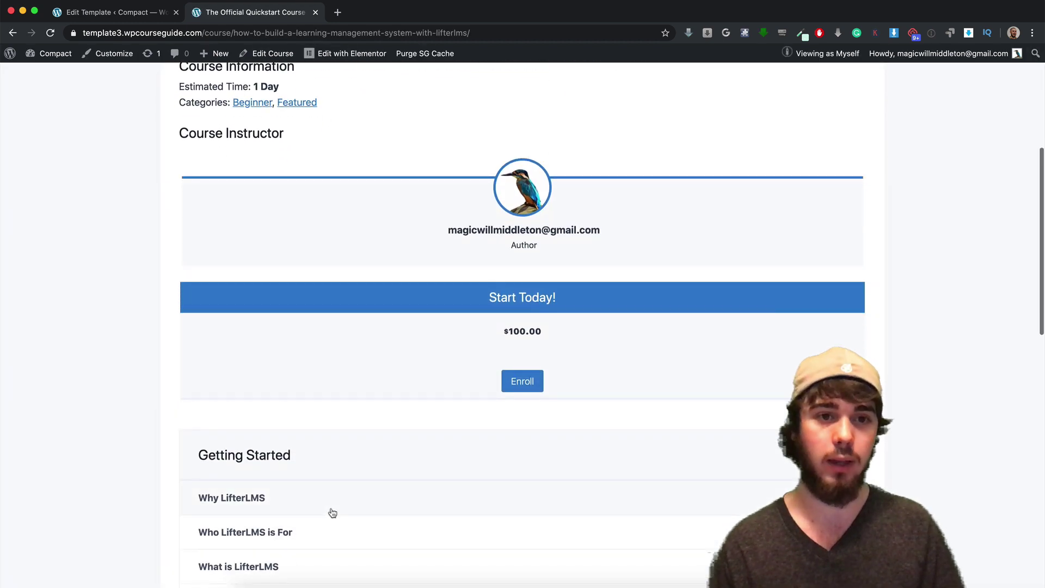
pyautogui.click(335, 505)
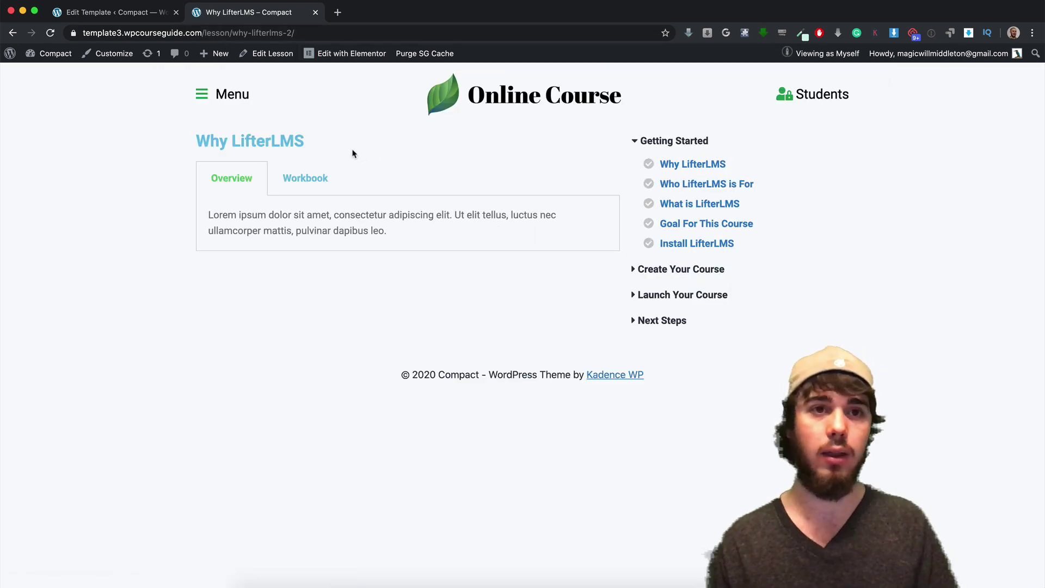
pyautogui.moveTo(210, 140); pyautogui.dragTo(385, 153)
pyautogui.doubleClick(274, 141)
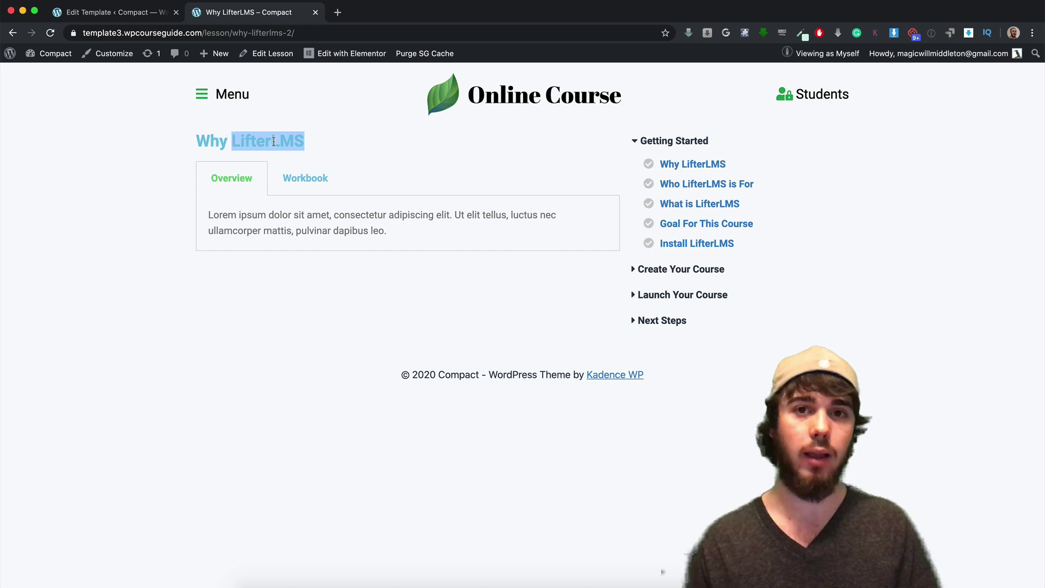
# Open the "Why LifterLMS" lesson for editing in a new browser tab, keeping the live lesson tab ahead of it.
pyautogui.click(274, 141)
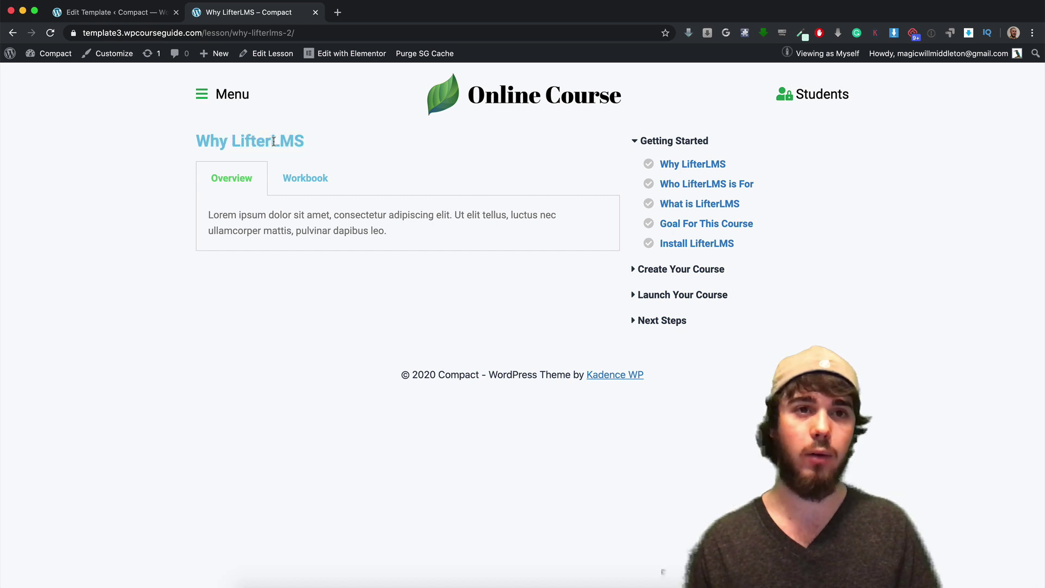
pyautogui.rightClick(258, 54)
pyautogui.click(294, 61)
pyautogui.click(357, 13)
pyautogui.moveTo(352, 15); pyautogui.dragTo(223, 16)
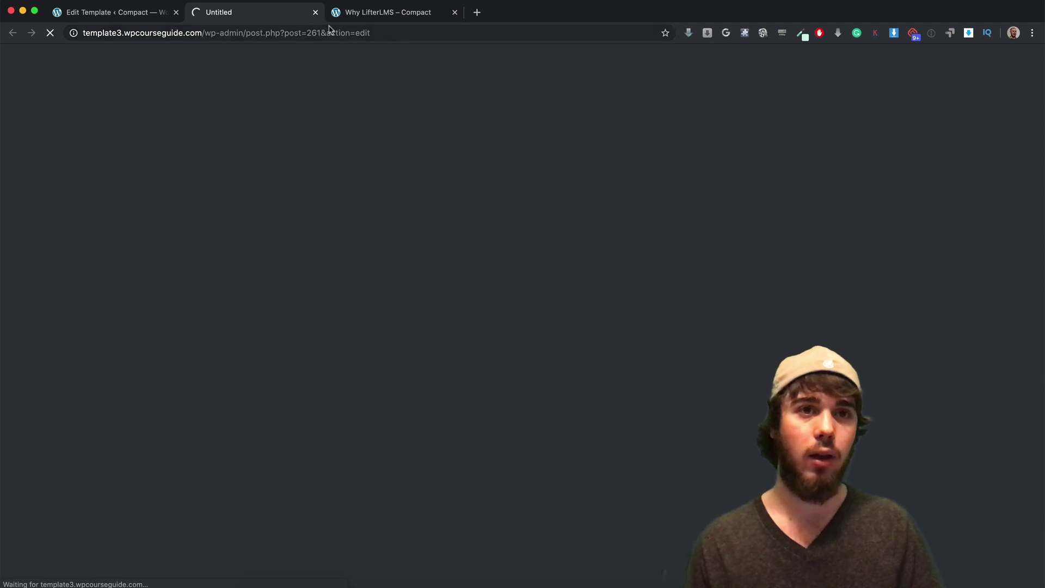
pyautogui.moveTo(300, 17); pyautogui.dragTo(348, 16)
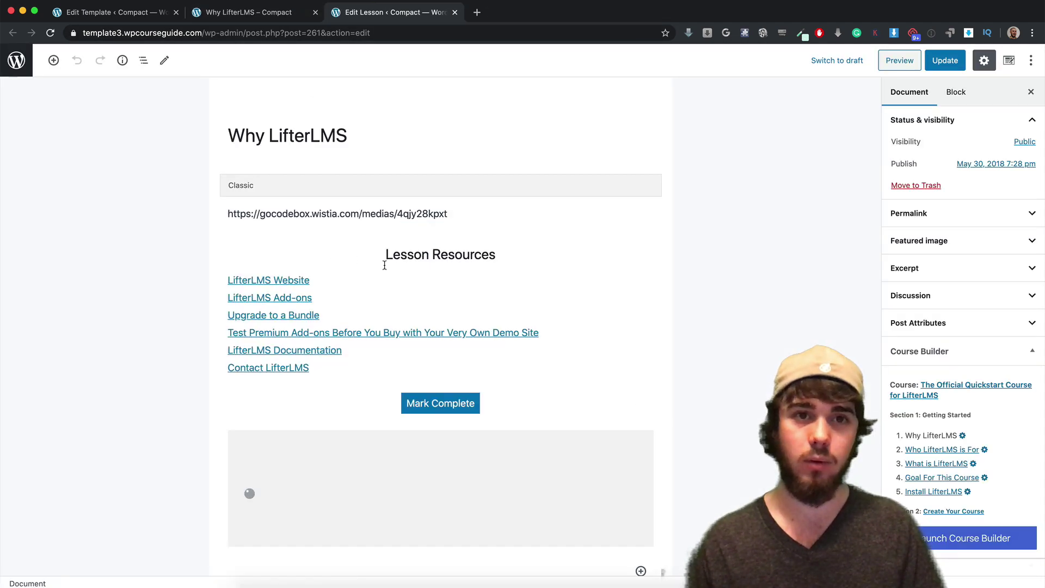
pyautogui.scroll(-3, 378, 263)
pyautogui.scroll(3, 375, 263)
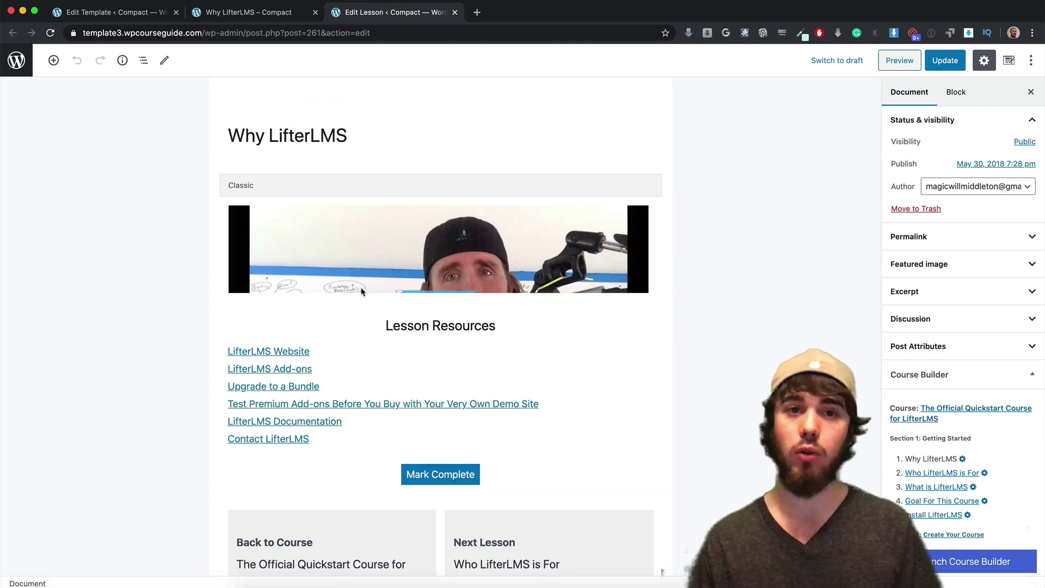
# Copy the Wistia URL of the video embedded in the lesson's Classic block and delete that embed.
pyautogui.click(391, 270)
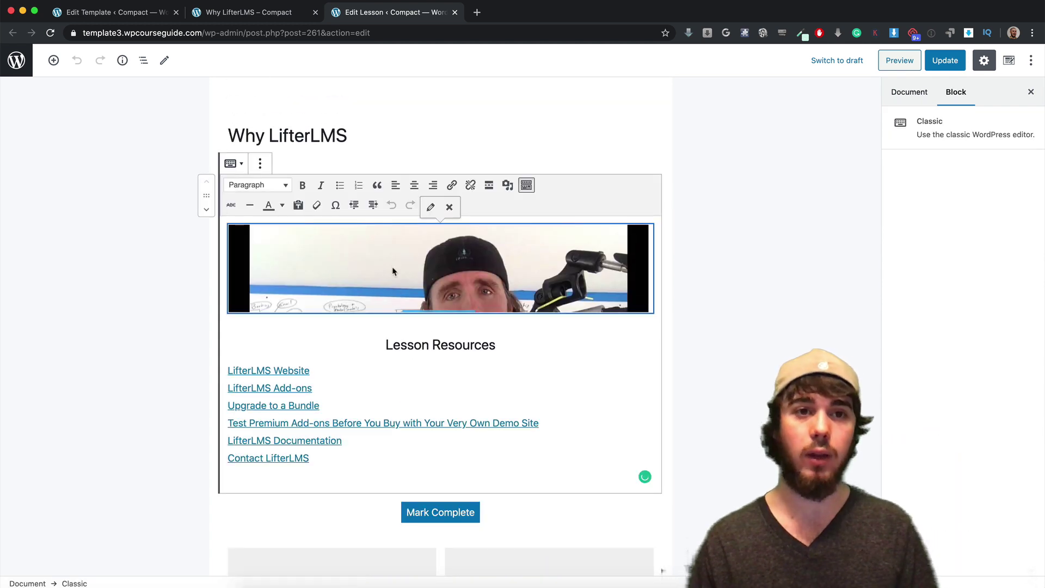
pyautogui.click(430, 207)
pyautogui.doubleClick(333, 116)
pyautogui.press('super+a')
pyautogui.press('super+c')
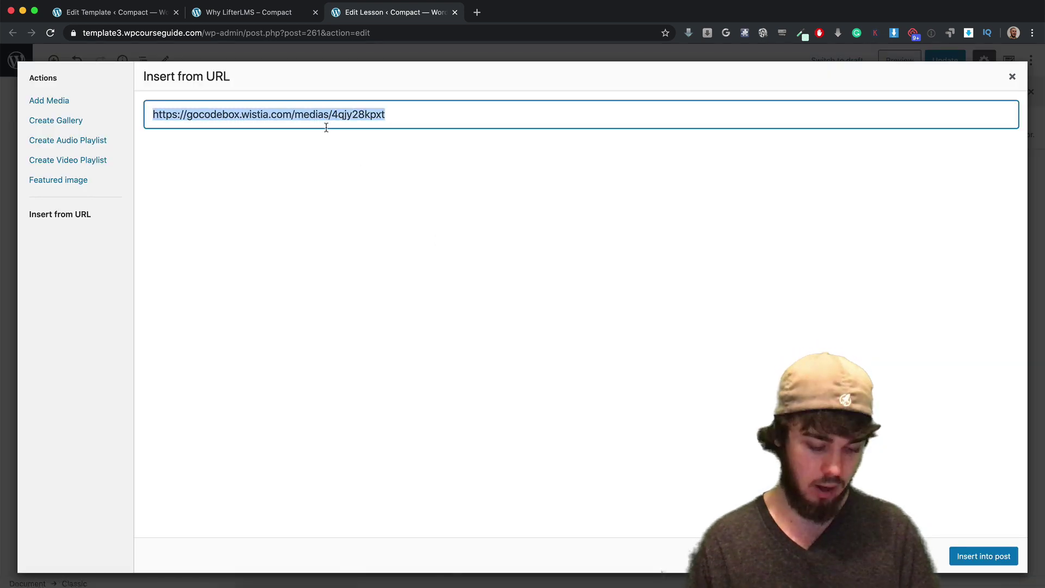
pyautogui.click(1006, 79)
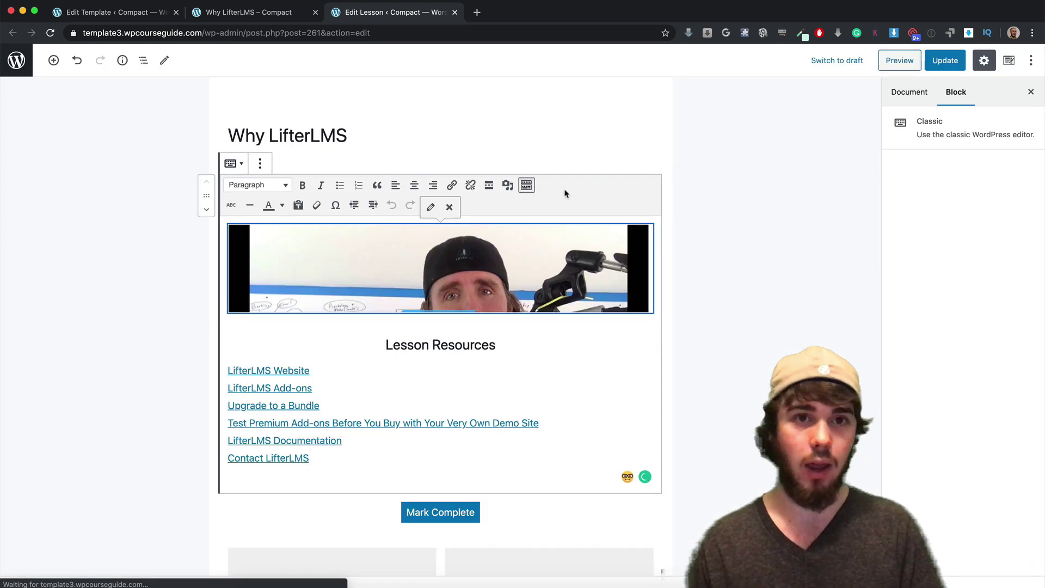
pyautogui.press('BackSpace')
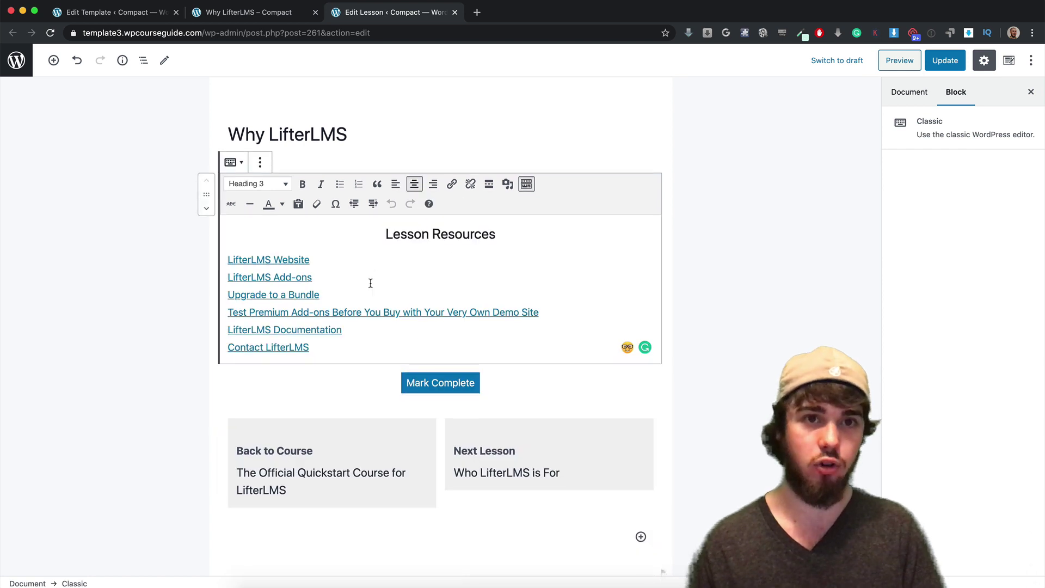
pyautogui.scroll(-3, 341, 269)
pyautogui.scroll(-5, 327, 269)
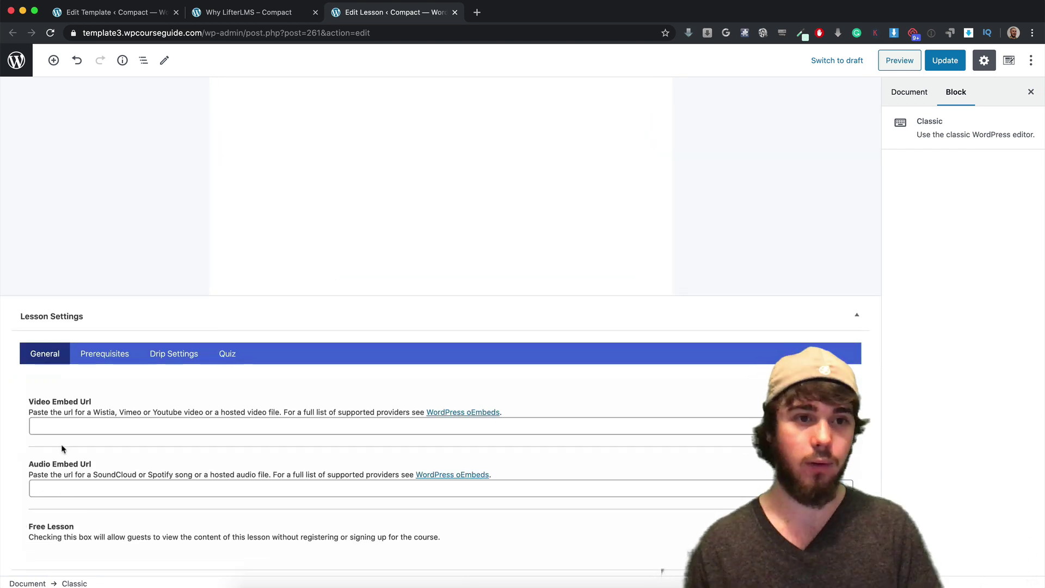
pyautogui.click(128, 426)
pyautogui.press('super+v')
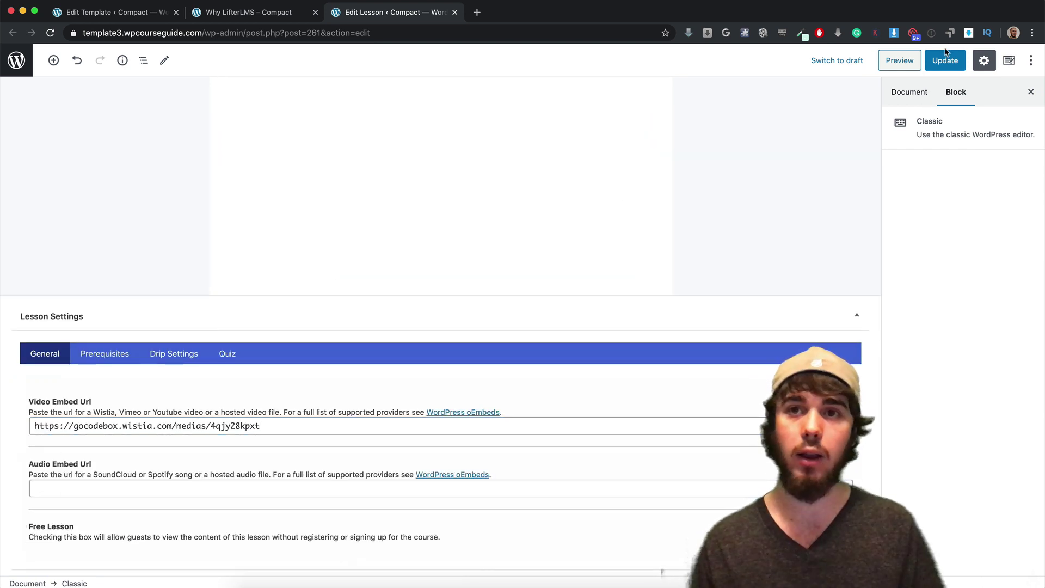
# Update the lesson and reload its live page to check the video.
pyautogui.click(946, 54)
pyautogui.click(256, 12)
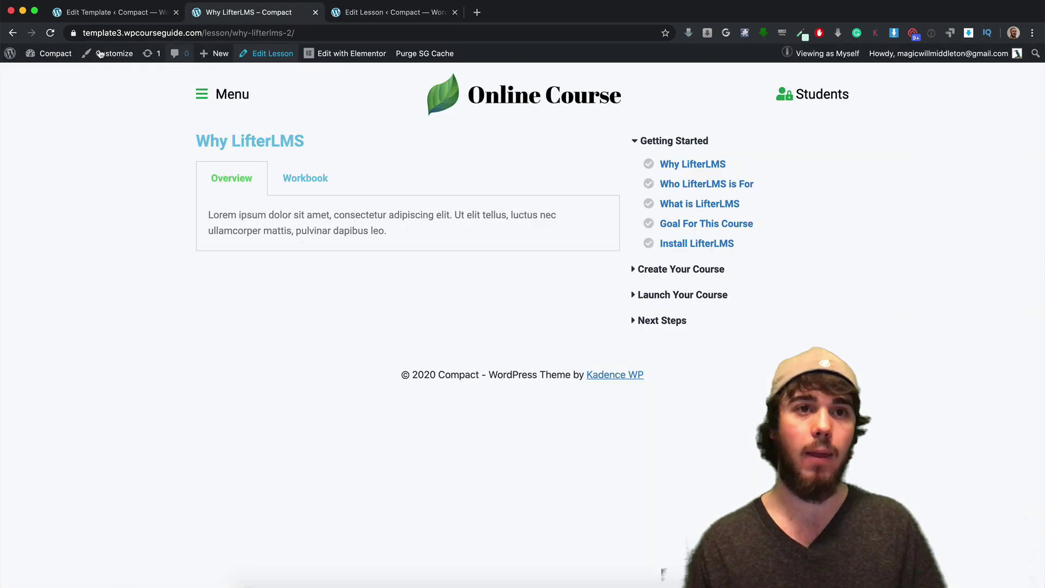
pyautogui.click(50, 32)
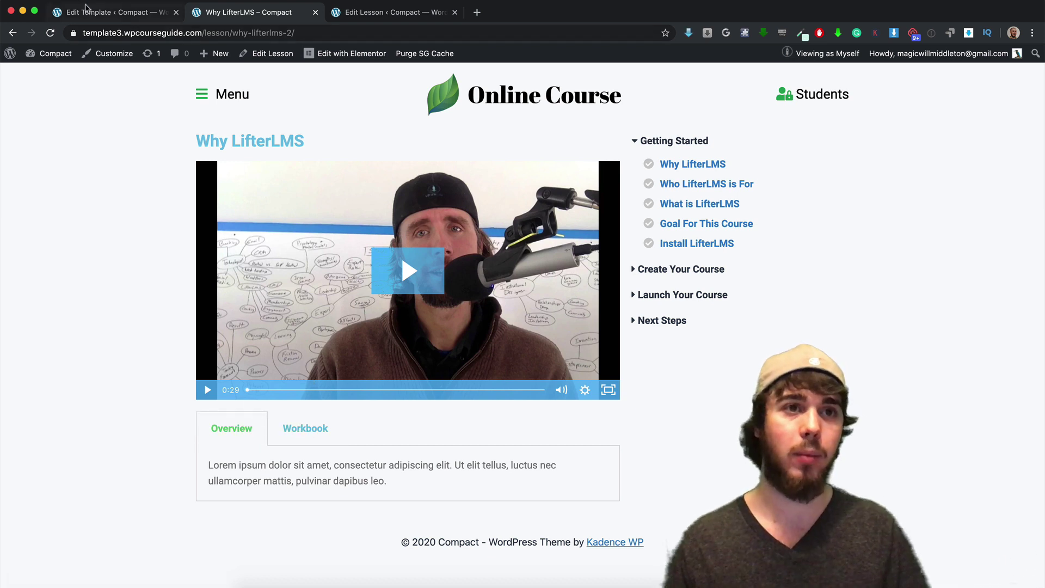
# Open the Lesson Template in Elementor and examine the Overview item's description in the Tabs widget.
pyautogui.click(95, 17)
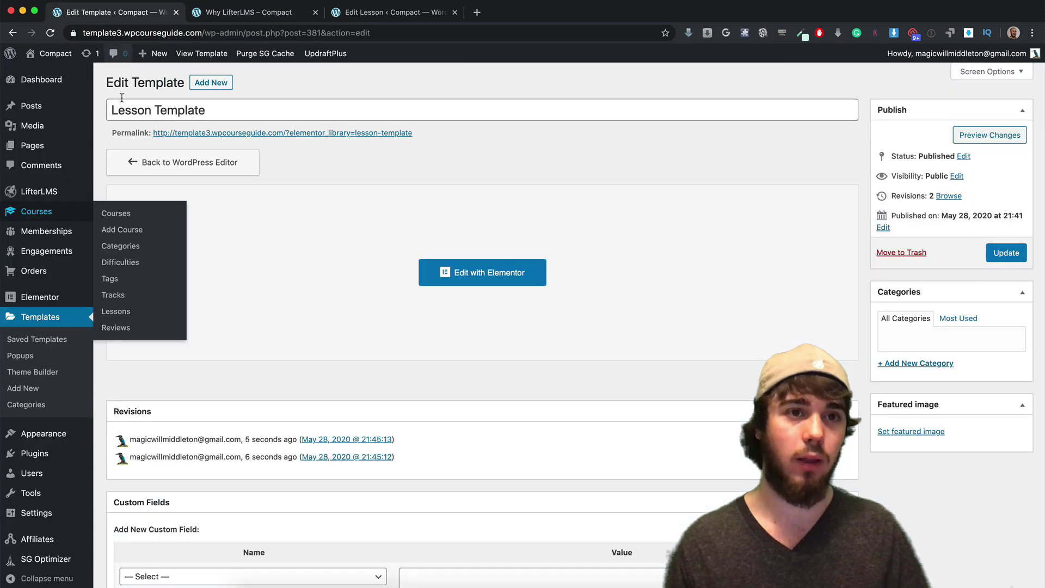
pyautogui.click(486, 274)
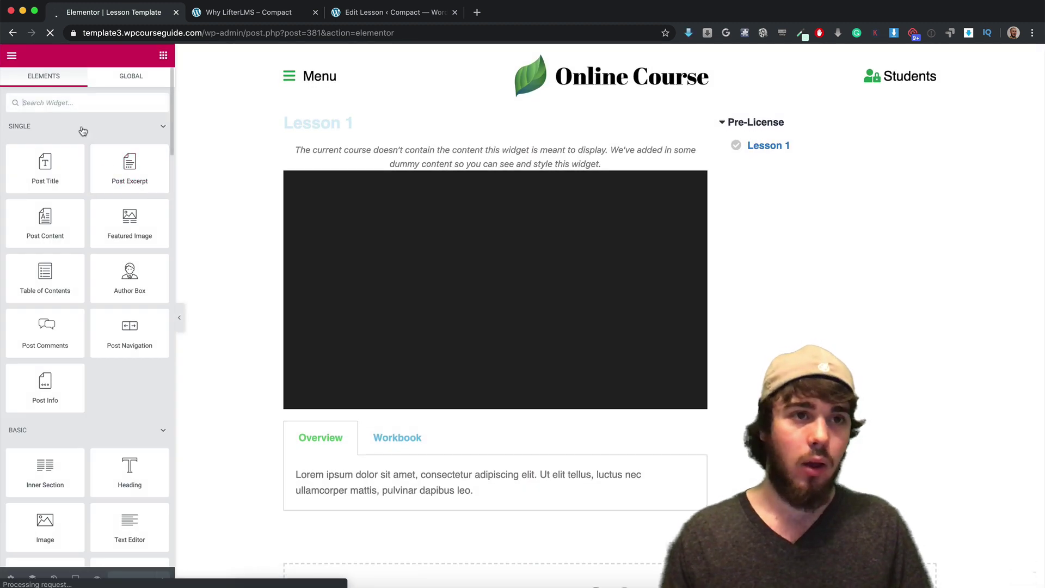
pyautogui.click(473, 491)
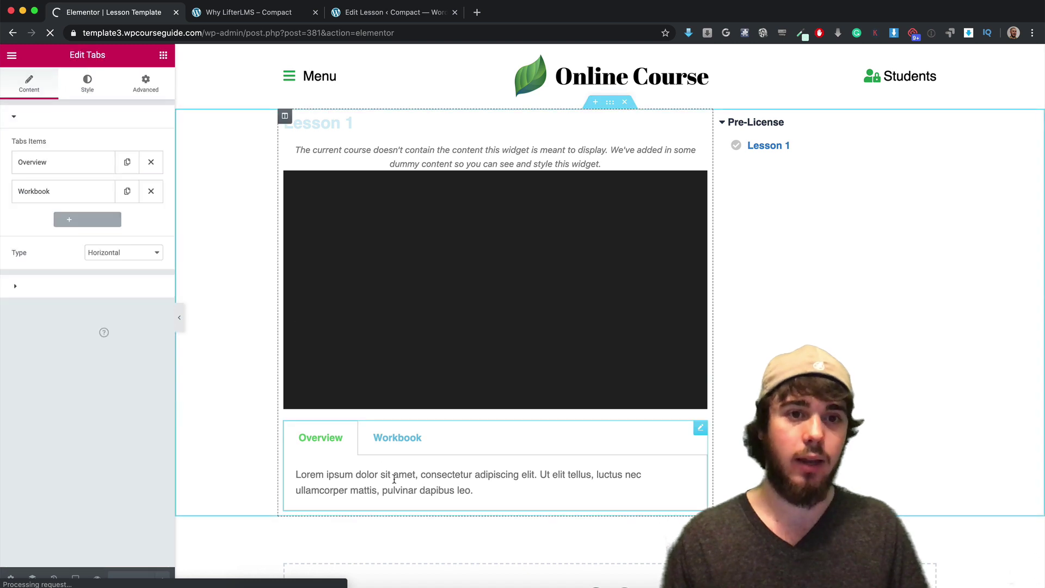
pyautogui.click(93, 164)
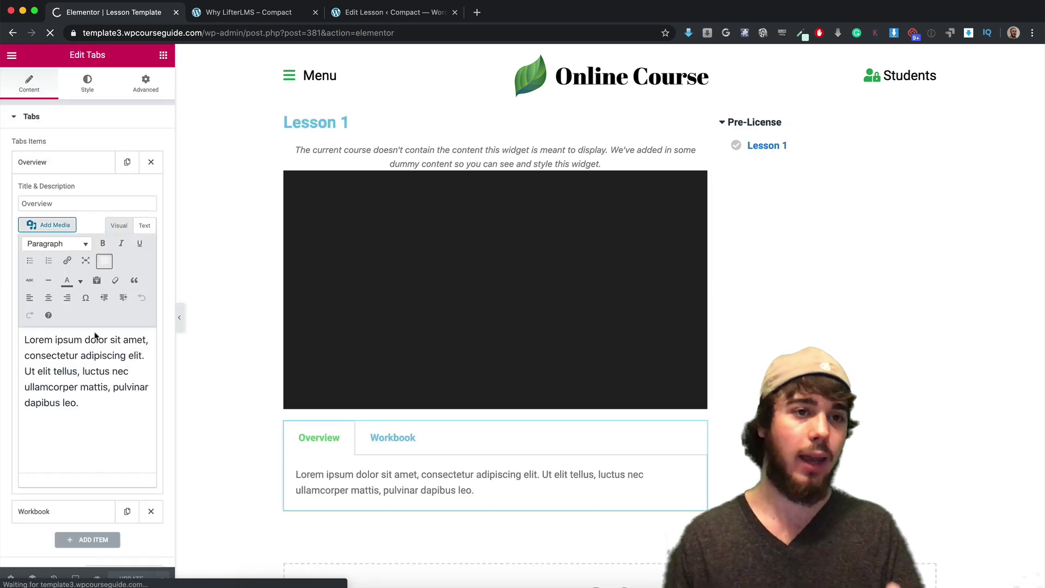
pyautogui.moveTo(87, 405); pyautogui.dragTo(51, 356)
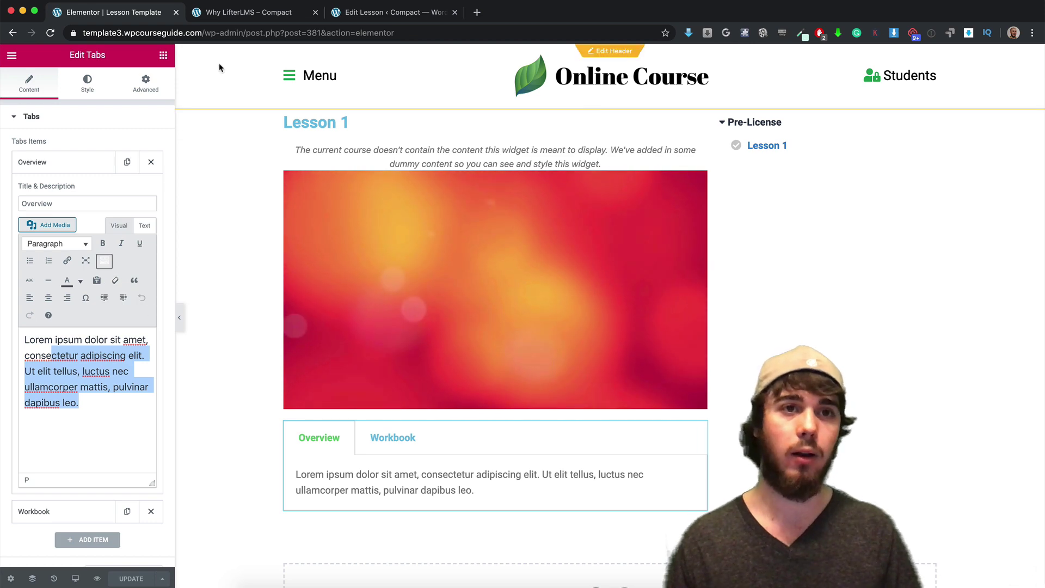
# Open the site's WordPress dashboard in a new browser tab placed before the live lesson.
pyautogui.click(228, 21)
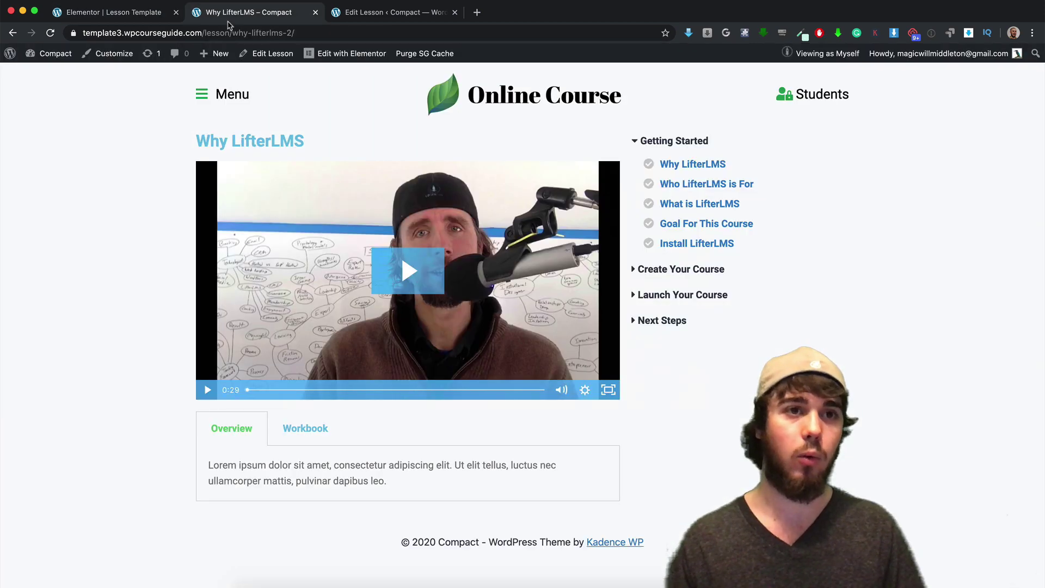
pyautogui.rightClick(54, 52)
pyautogui.click(76, 50)
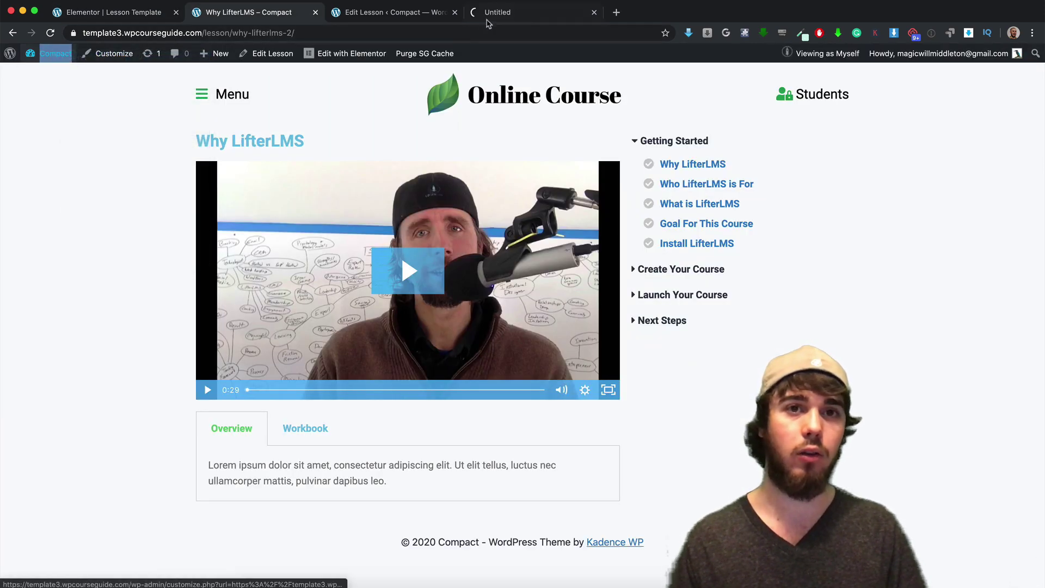
pyautogui.moveTo(493, 14); pyautogui.dragTo(284, 26)
pyautogui.click(405, 16)
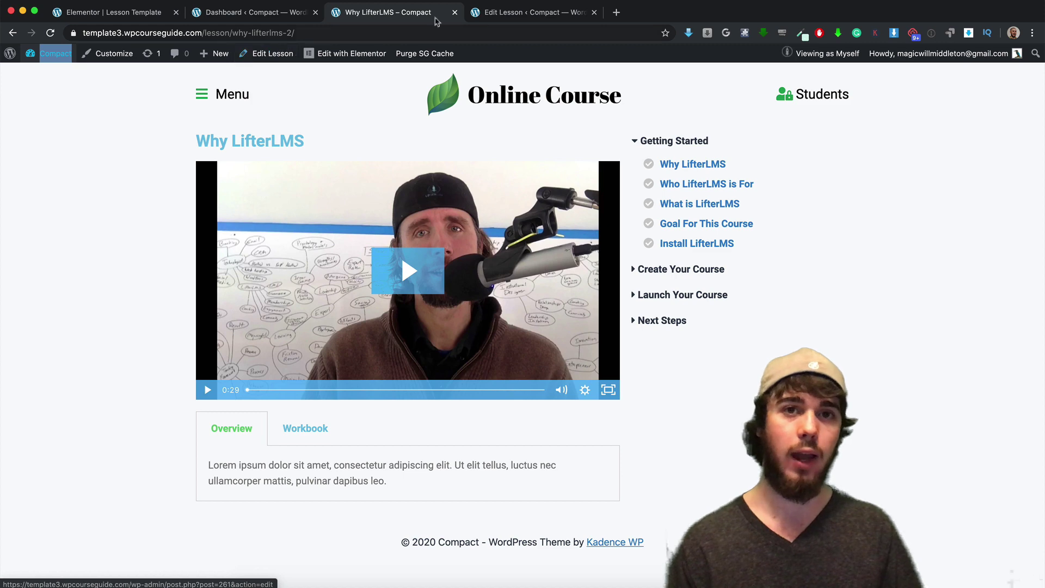
# Compare the lesson's content and Video Embed Url setting with the live "Why LifterLMS" page and the Elementor lesson template.
pyautogui.click(582, 10)
pyautogui.scroll(10, 405, 131)
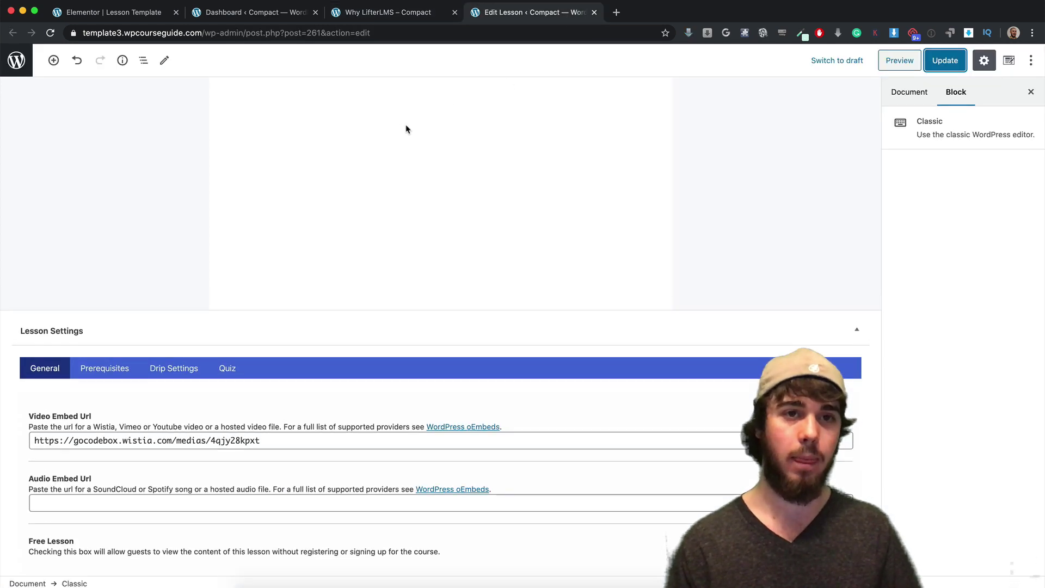
pyautogui.scroll(-10, 409, 122)
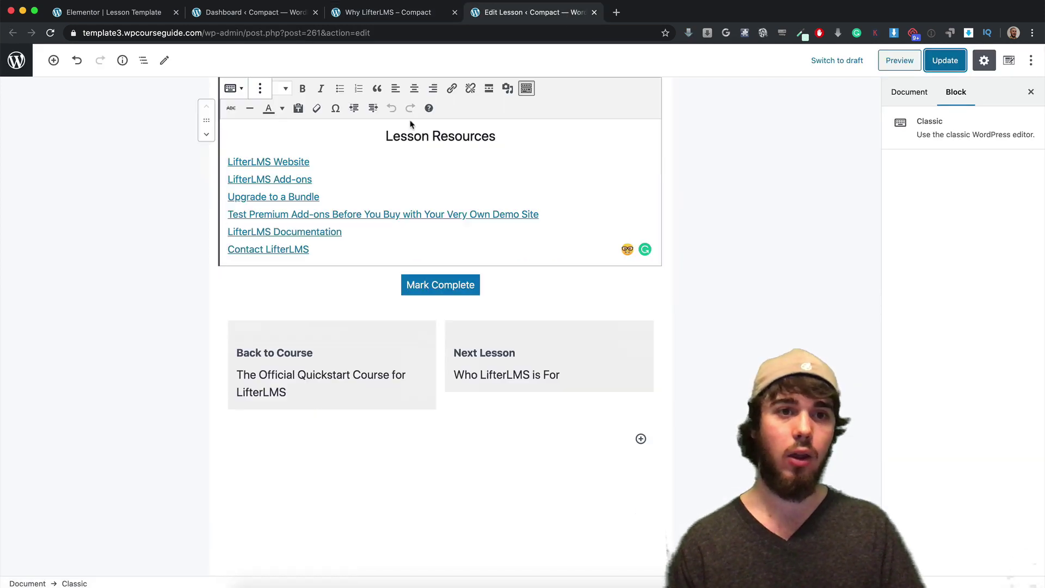
pyautogui.moveTo(61, 427); pyautogui.dragTo(141, 428)
pyautogui.scroll(1, 178, 395)
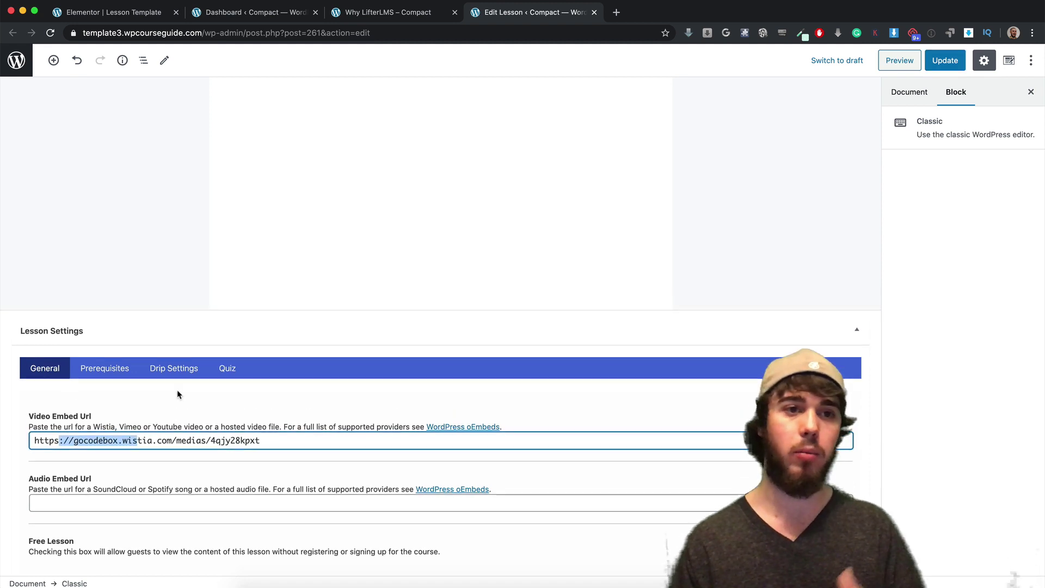
pyautogui.click(240, 13)
pyautogui.click(381, 13)
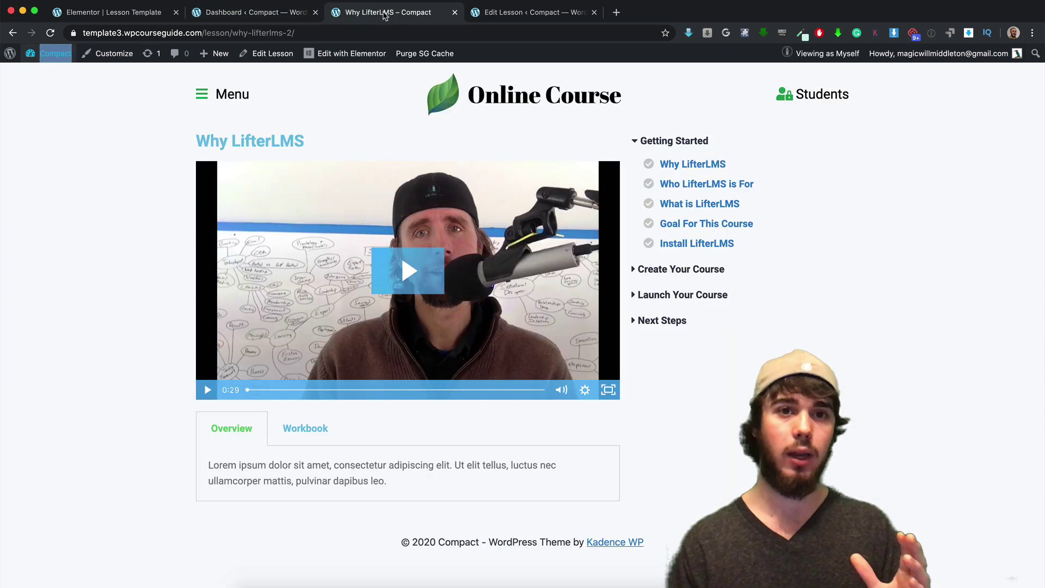
pyautogui.click(485, 12)
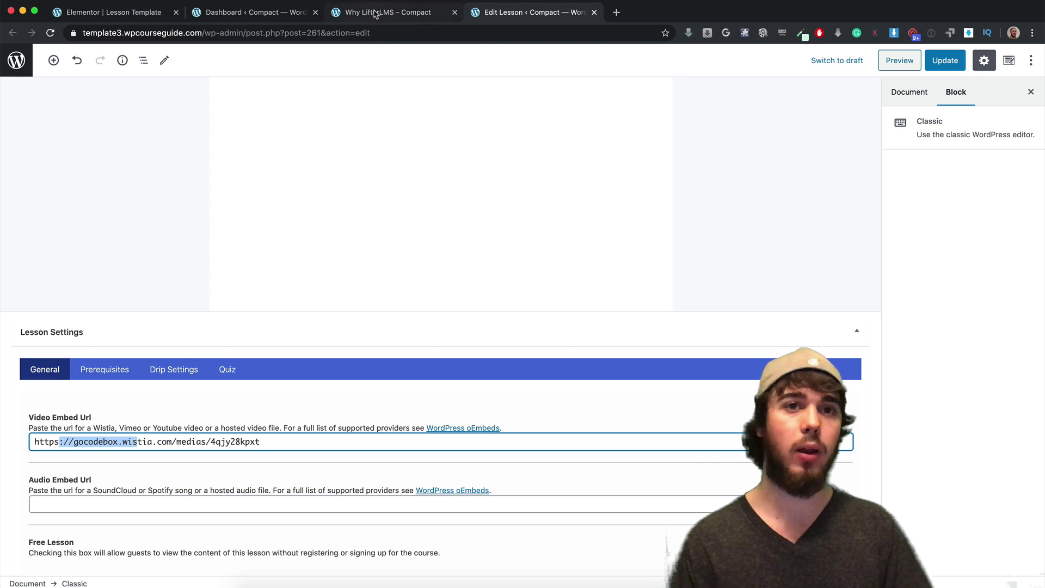
pyautogui.click(375, 12)
pyautogui.click(234, 12)
pyautogui.click(143, 13)
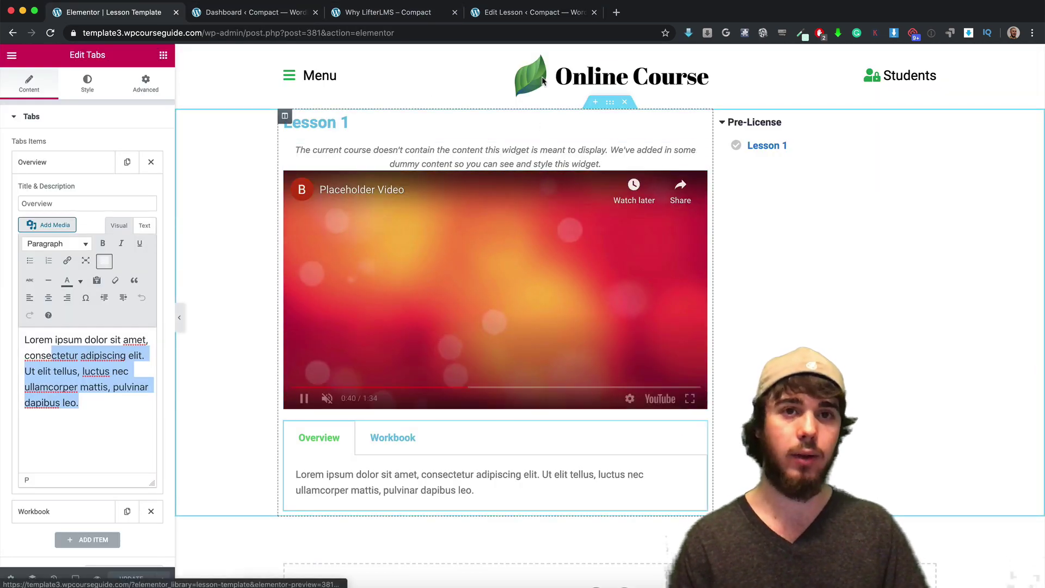
pyautogui.click(518, 13)
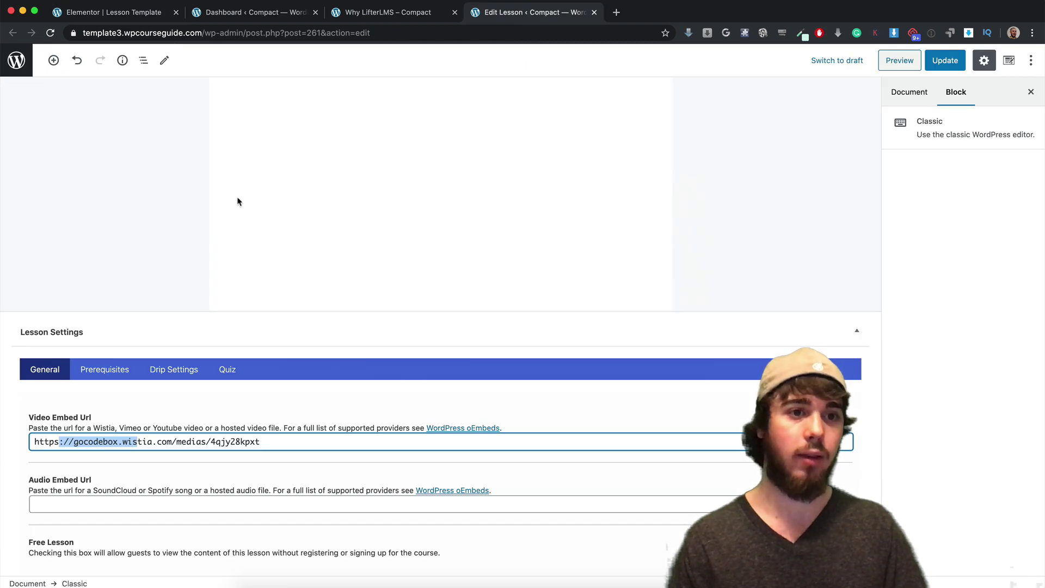
# Search for "advanced custom fields" among the plugins that can be added to the site.
pyautogui.click(256, 12)
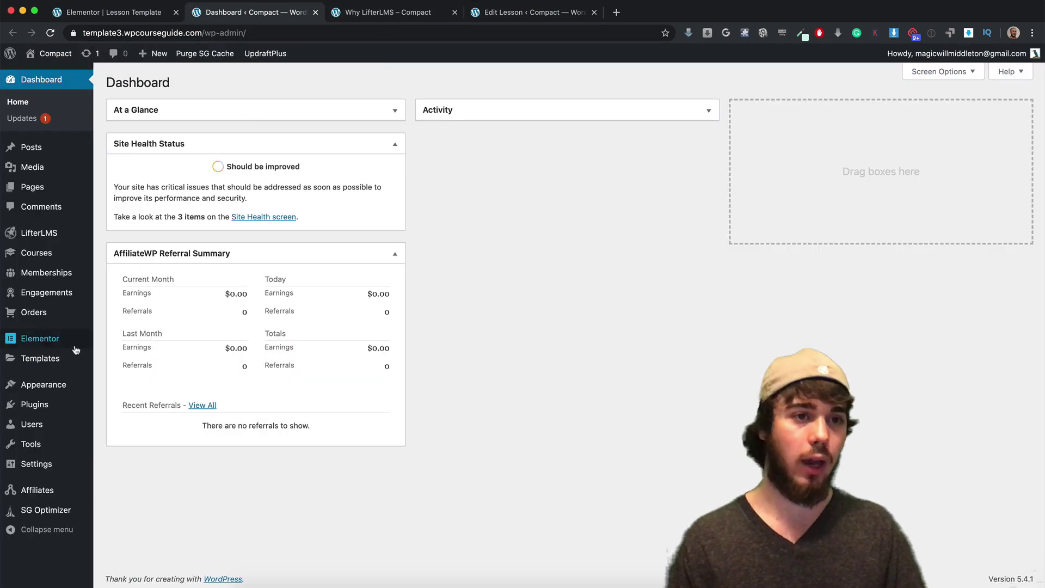
pyautogui.moveTo(71, 408)
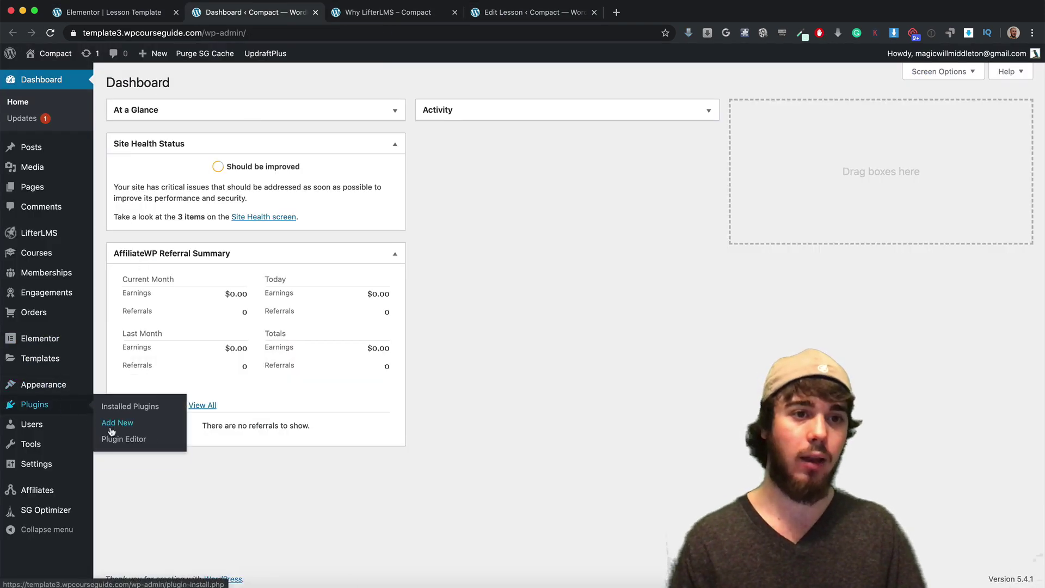
pyautogui.click(115, 428)
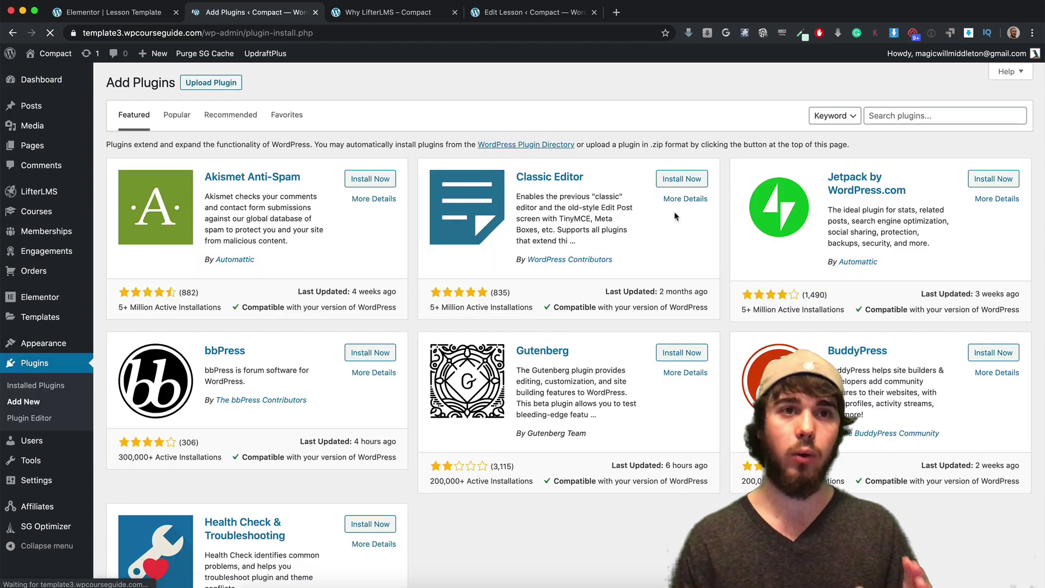
pyautogui.click(866, 116)
pyautogui.write('a')
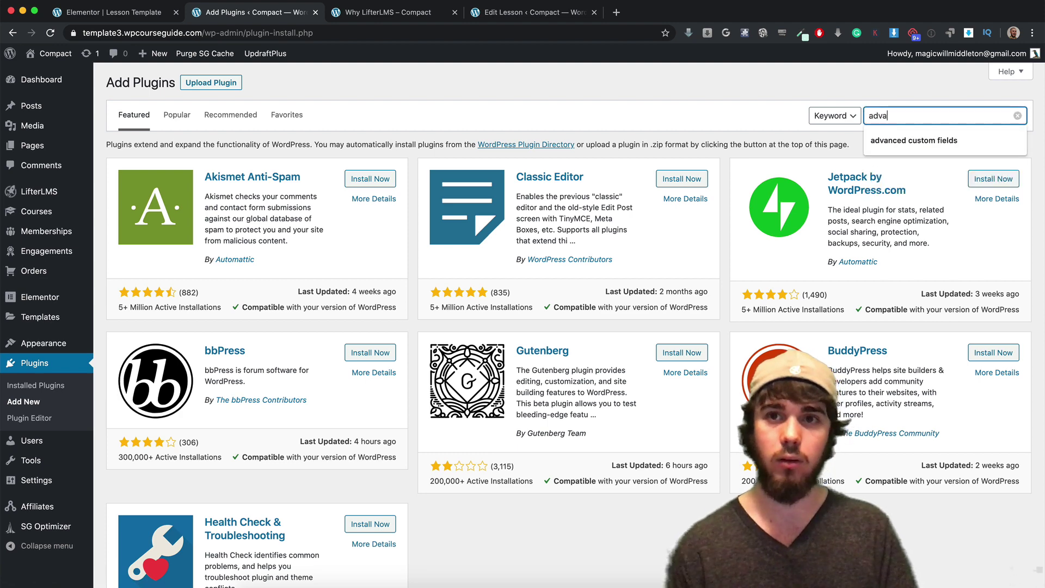
pyautogui.write('dva')
pyautogui.press('Down')
pyautogui.press('Return')
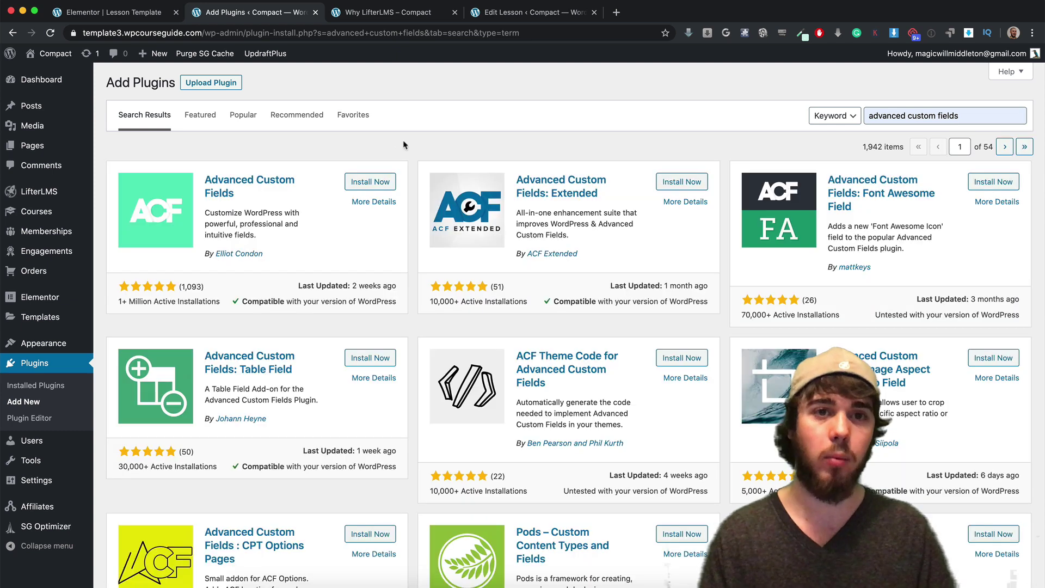
# Install and activate the Advanced Custom Fields plugin by Elliot Condon.
pyautogui.click(377, 181)
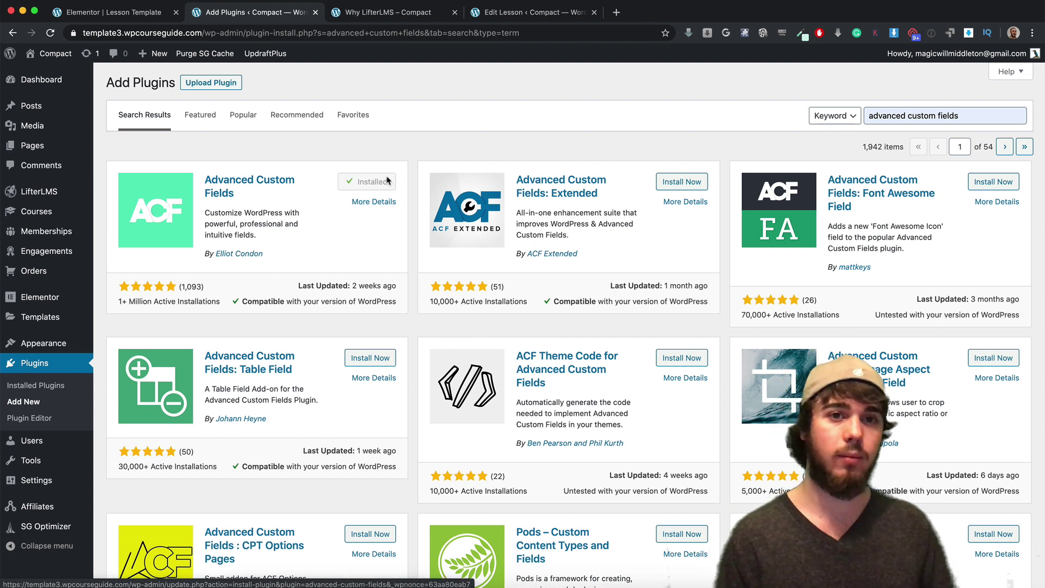
pyautogui.click(387, 181)
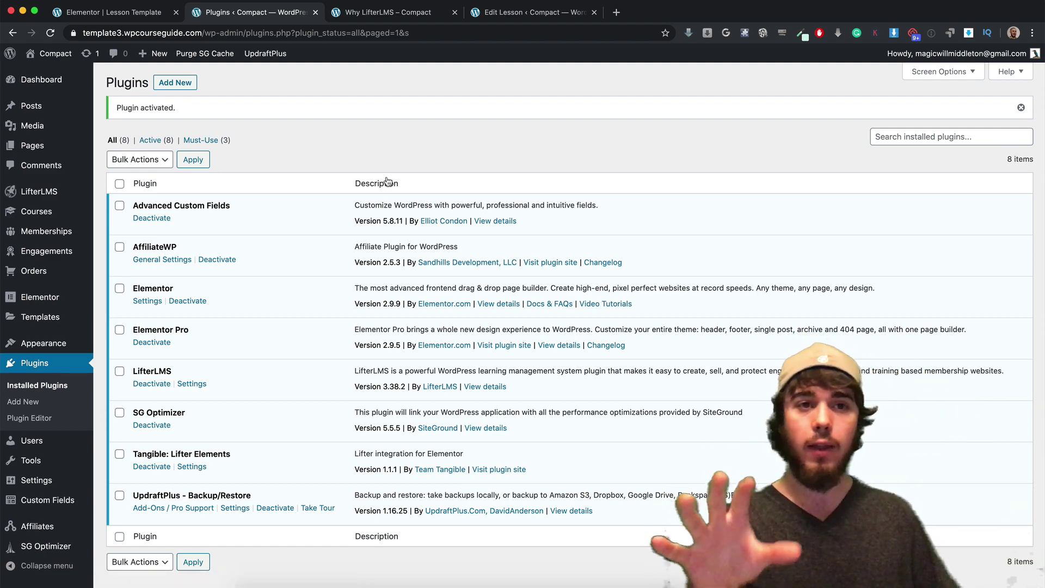
pyautogui.moveTo(24, 499)
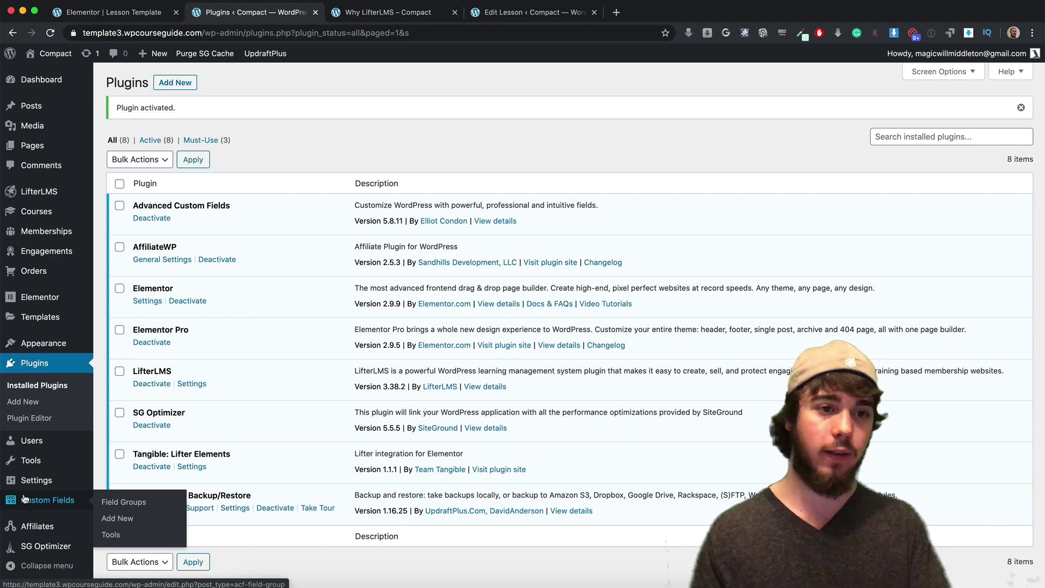
# Create a new Advanced Custom Fields field group titled "Lesson Custom Fields".
pyautogui.click(25, 499)
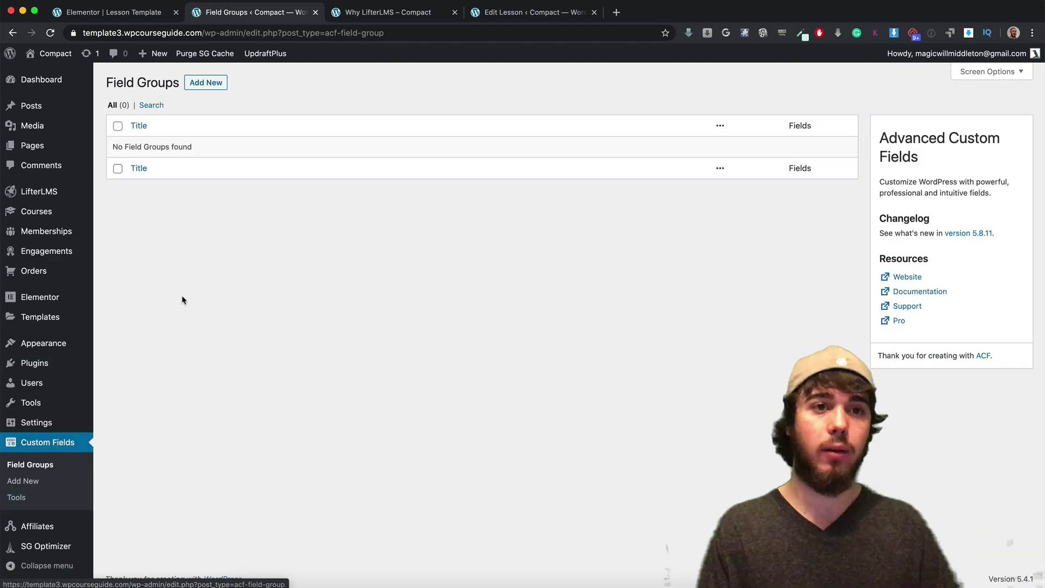
pyautogui.click(216, 89)
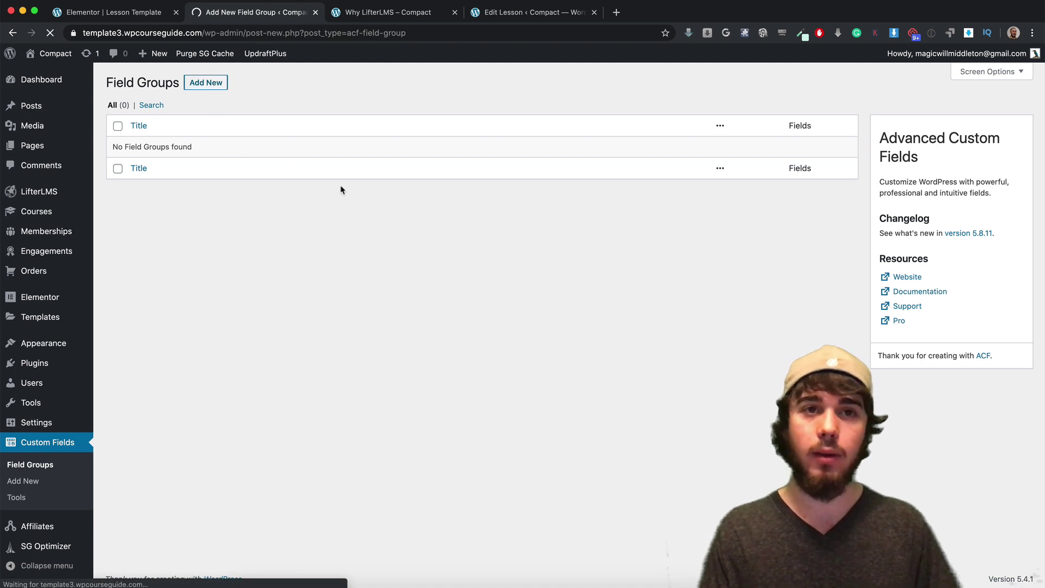
pyautogui.write('L')
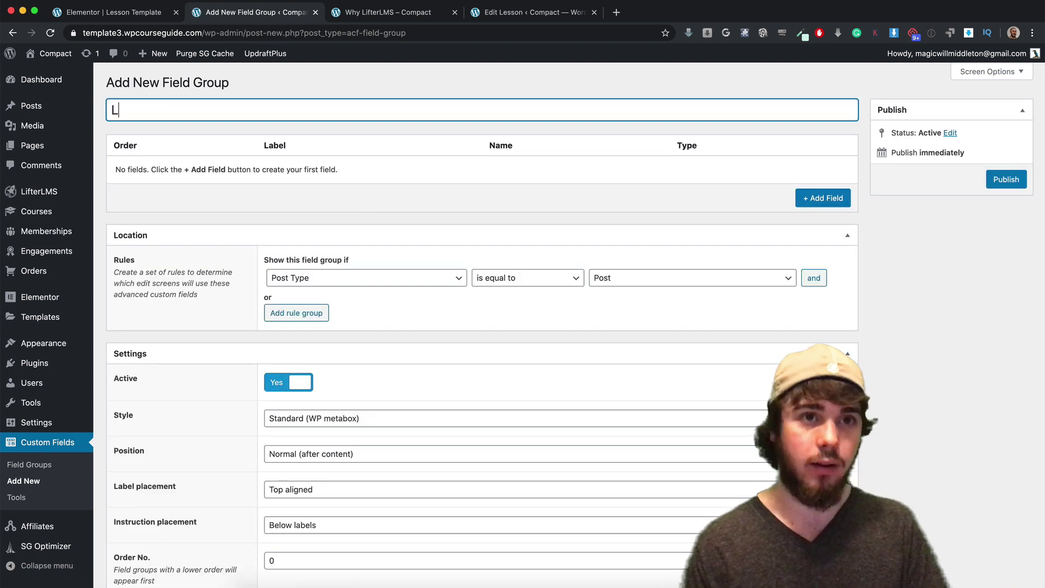
pyautogui.write('esson c')
pyautogui.write('Custom Fields')
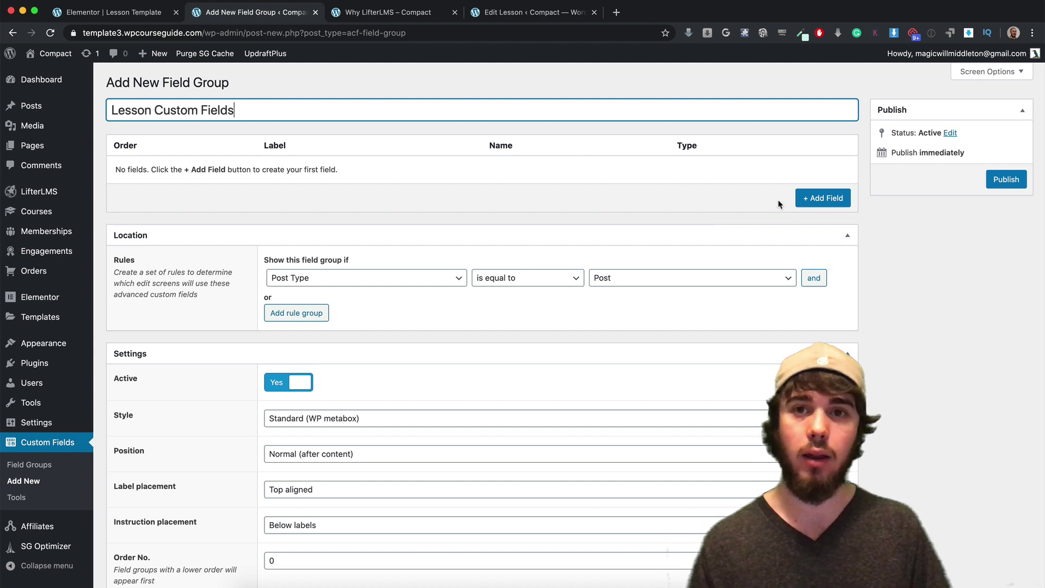
# Add a field labelled "Overview" with the name "overview" and the field type Wysiwyg Editor.
pyautogui.click(800, 198)
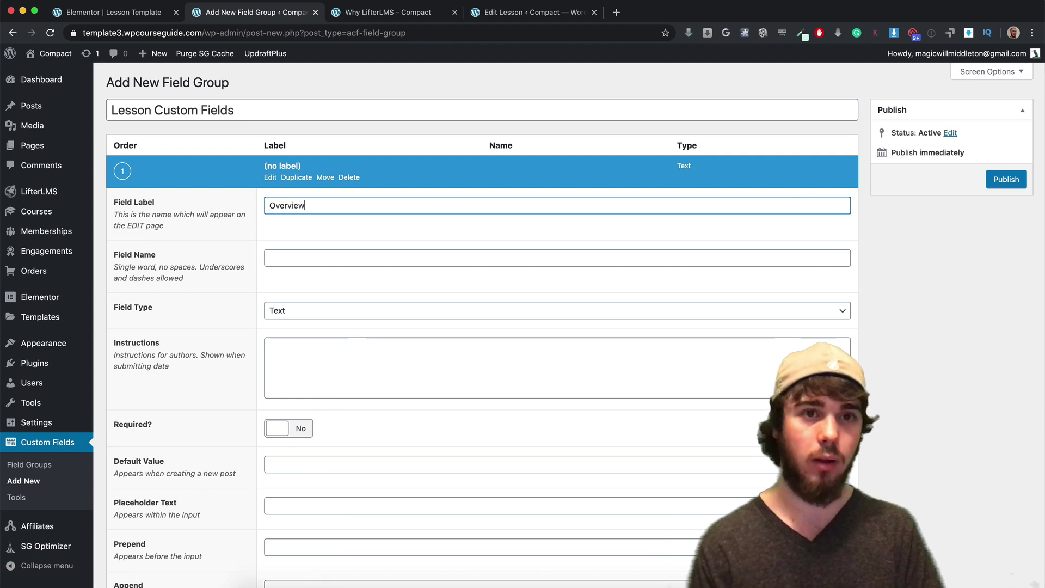
pyautogui.click(300, 258)
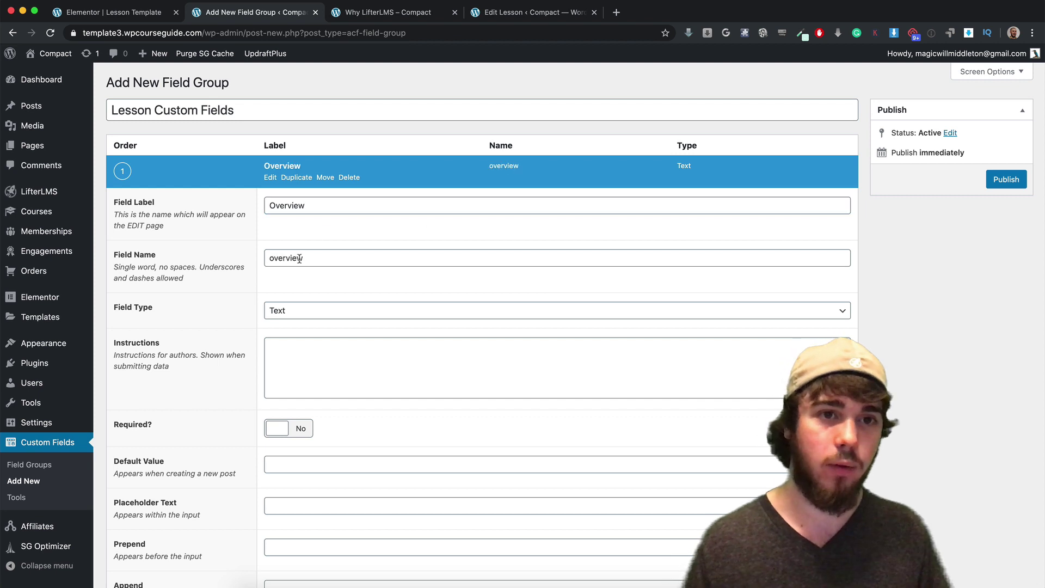
pyautogui.click(287, 312)
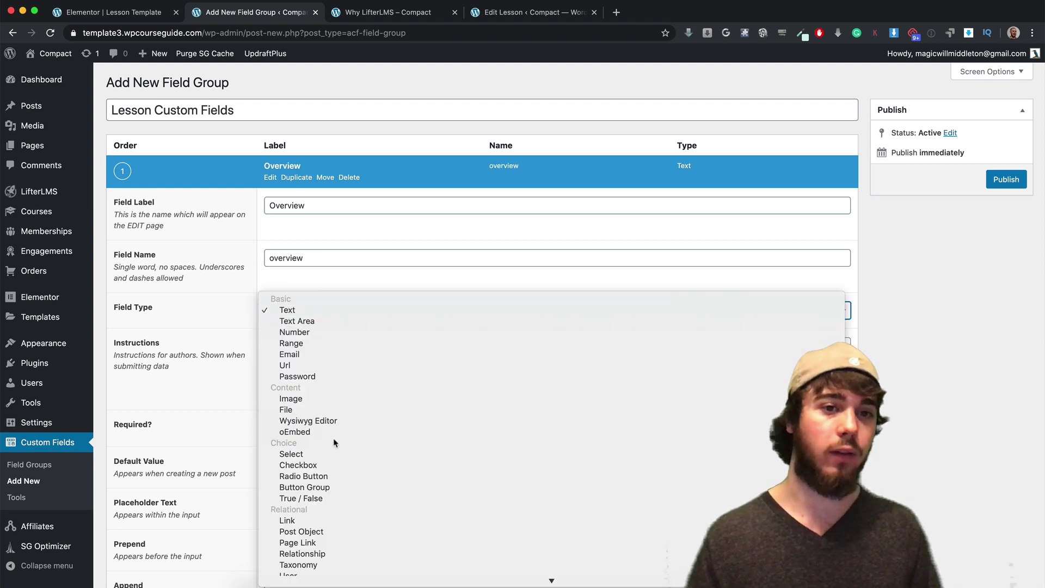
pyautogui.click(308, 421)
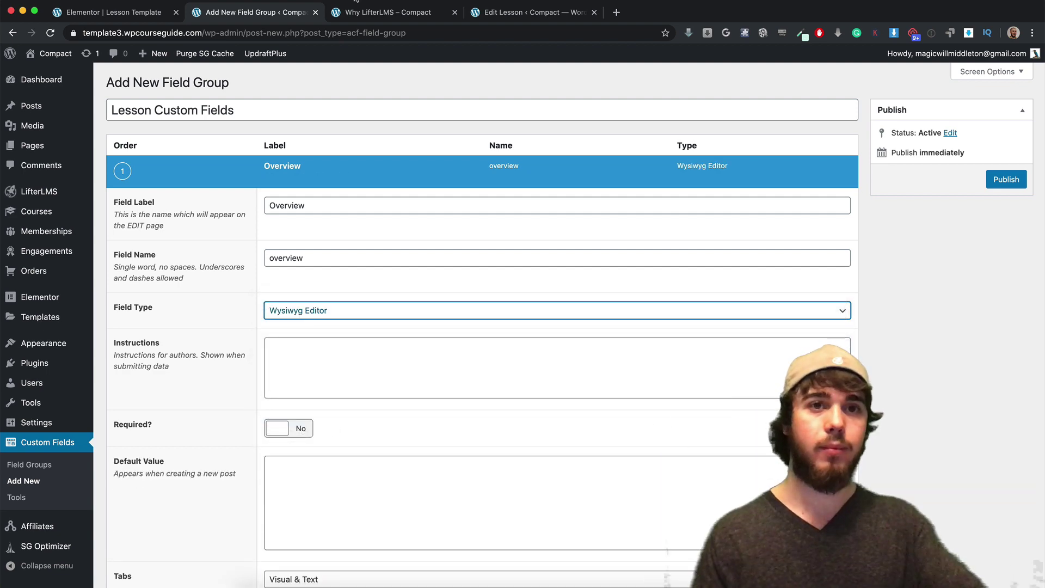
# Compare the lesson's edit page, the Overview tab in the Elementor lesson template and the live lesson, and return to the field group.
pyautogui.click(487, 13)
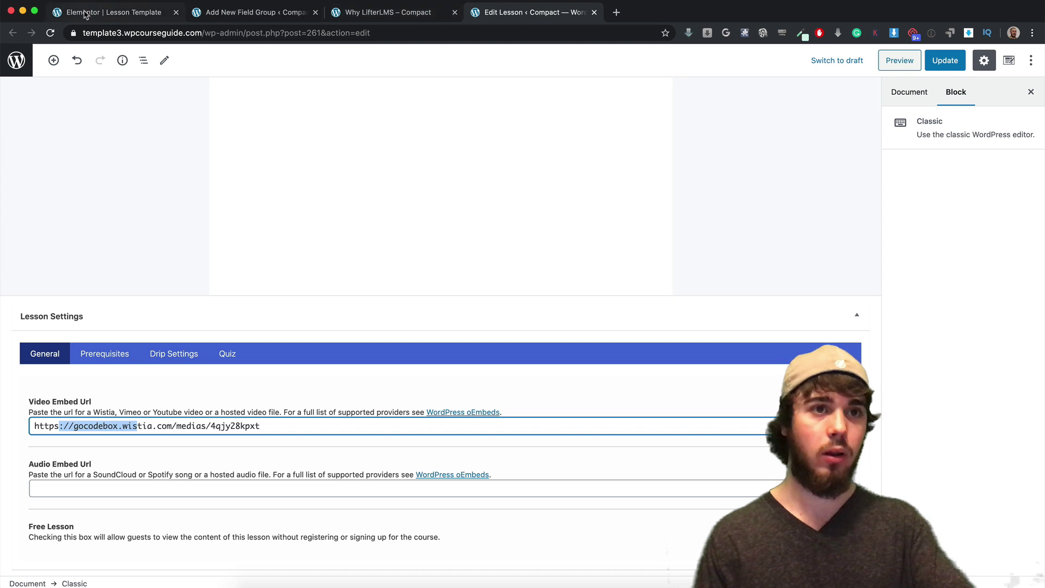
pyautogui.click(135, 15)
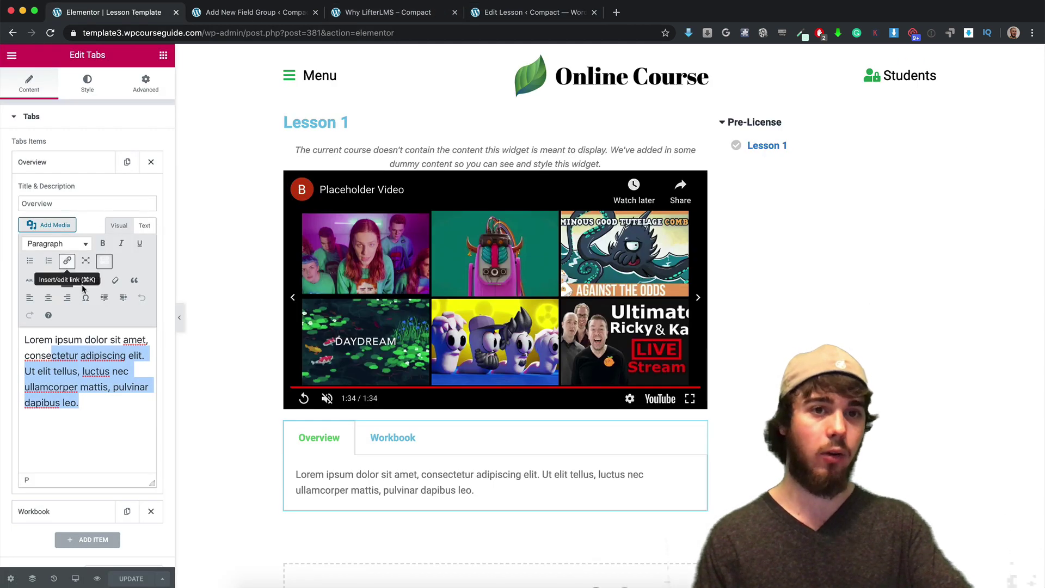
pyautogui.click(418, 14)
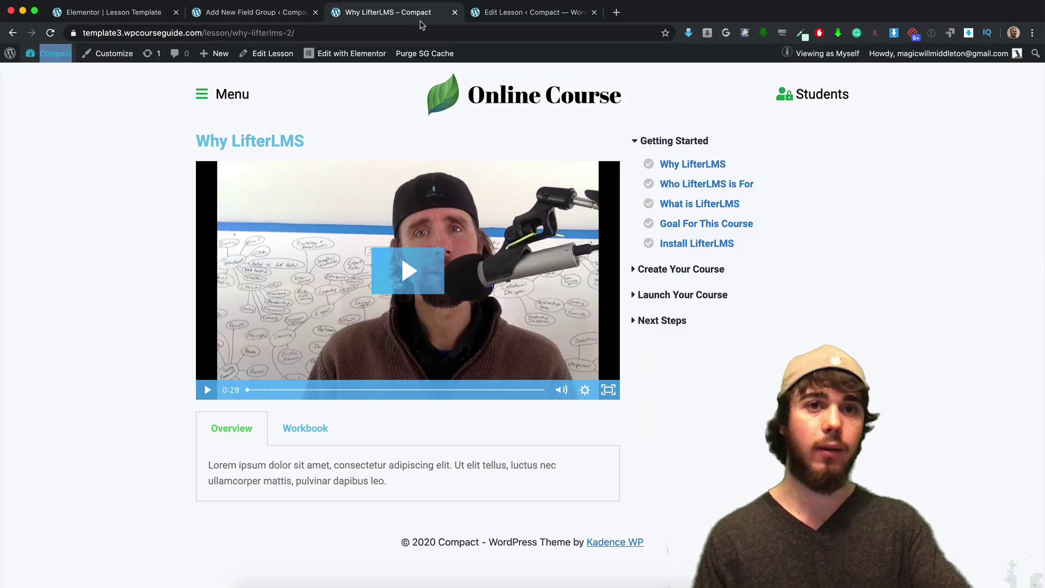
pyautogui.click(227, 10)
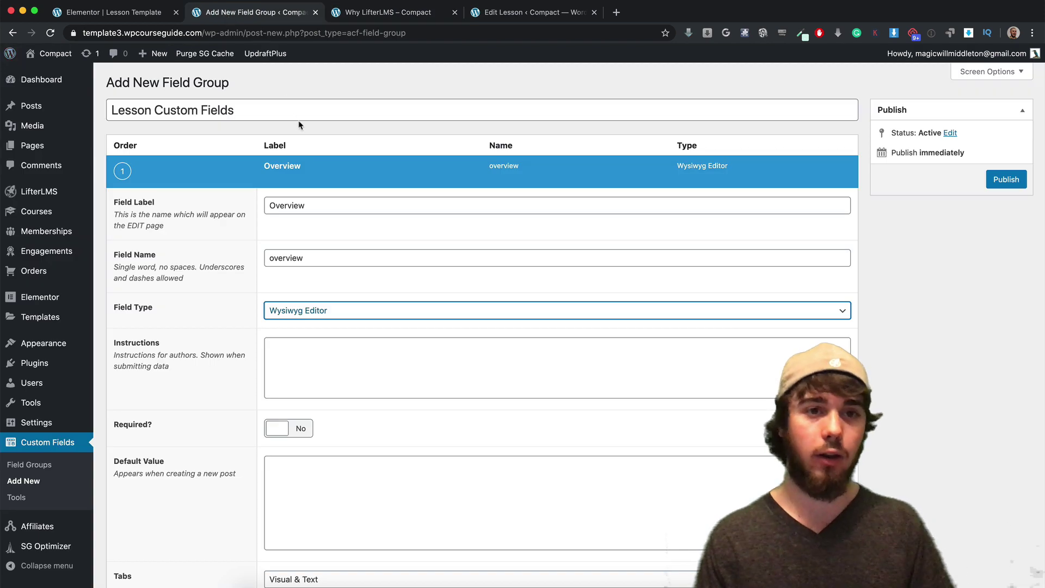
# Close the Overview field's settings and add a second field of type Text, labelled "Workbook download link" with the name "workbook_download_link".
pyautogui.scroll(-7, 275, 275)
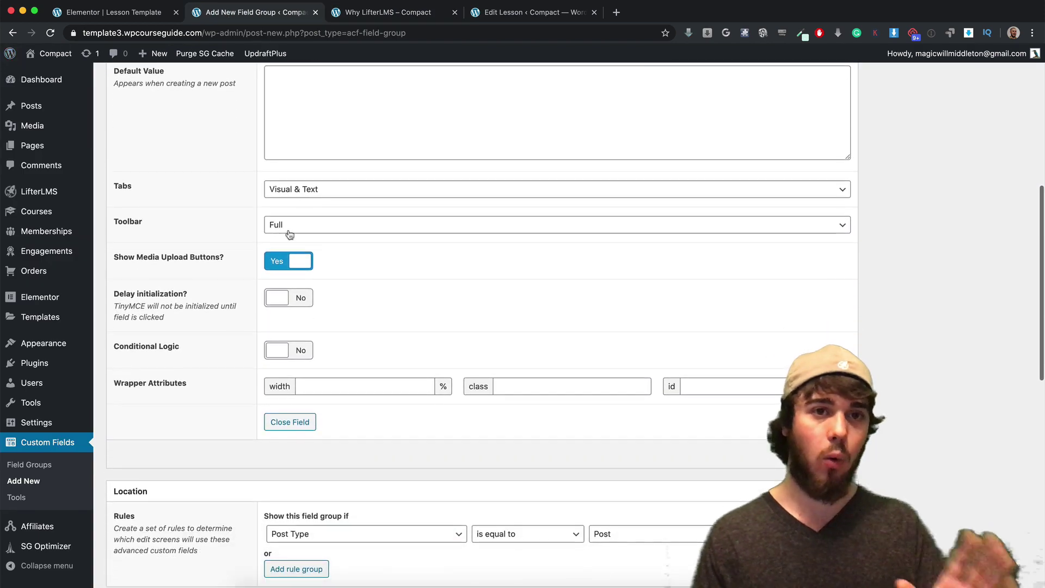
pyautogui.click(299, 423)
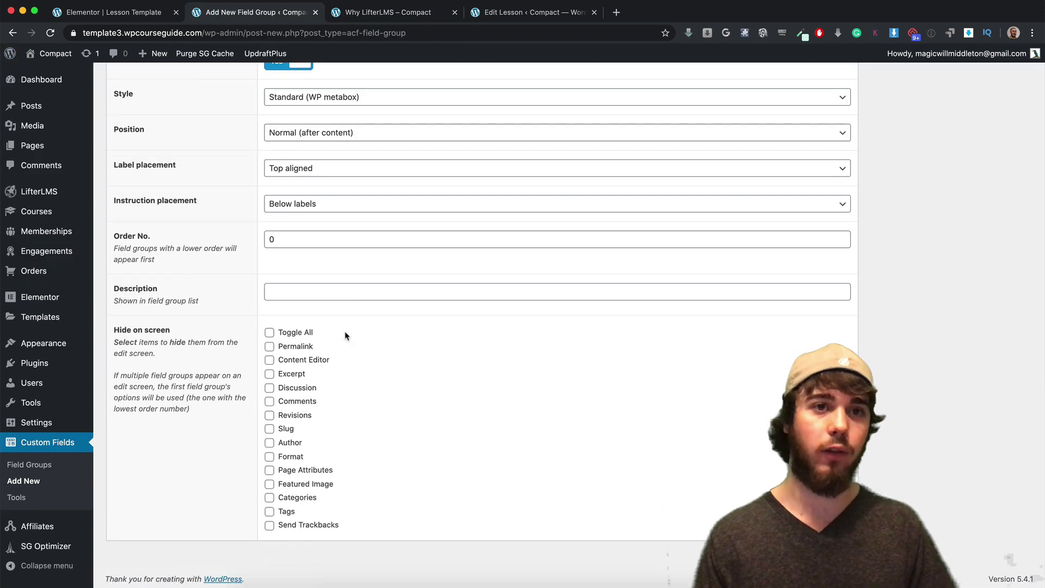
pyautogui.scroll(5, 345, 336)
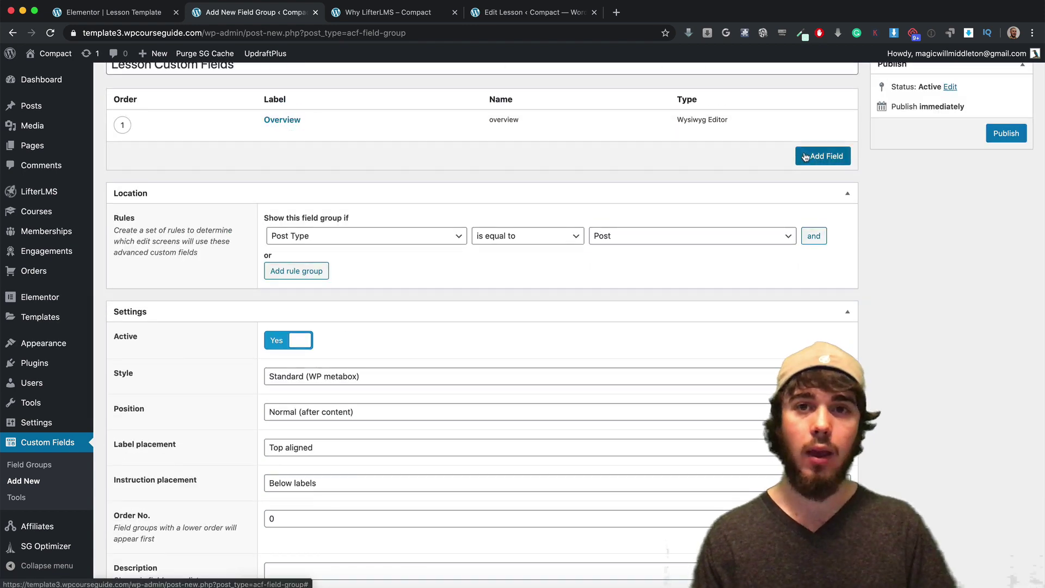
pyautogui.click(806, 157)
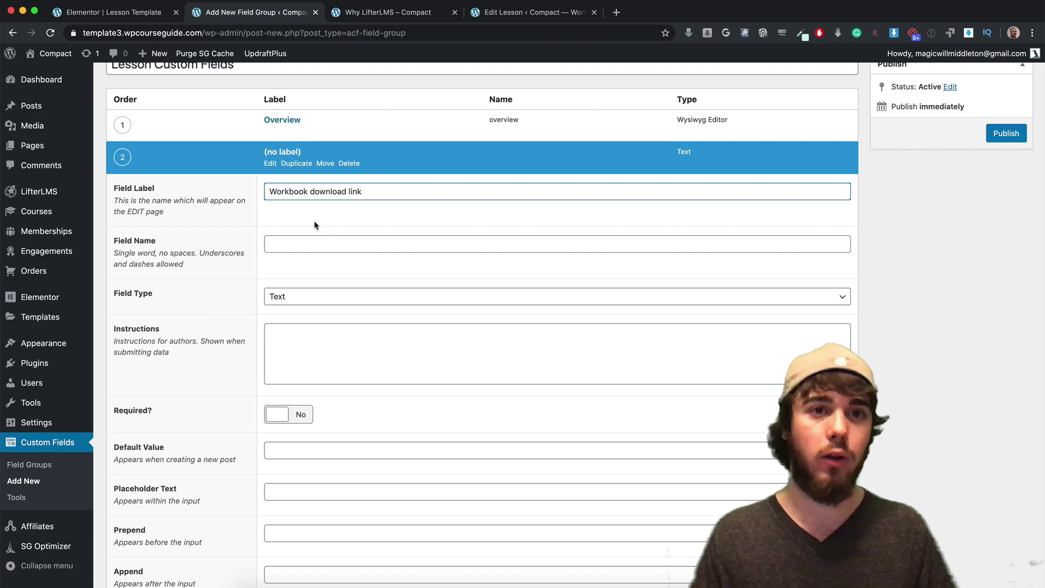
pyautogui.scroll(-1, 325, 265)
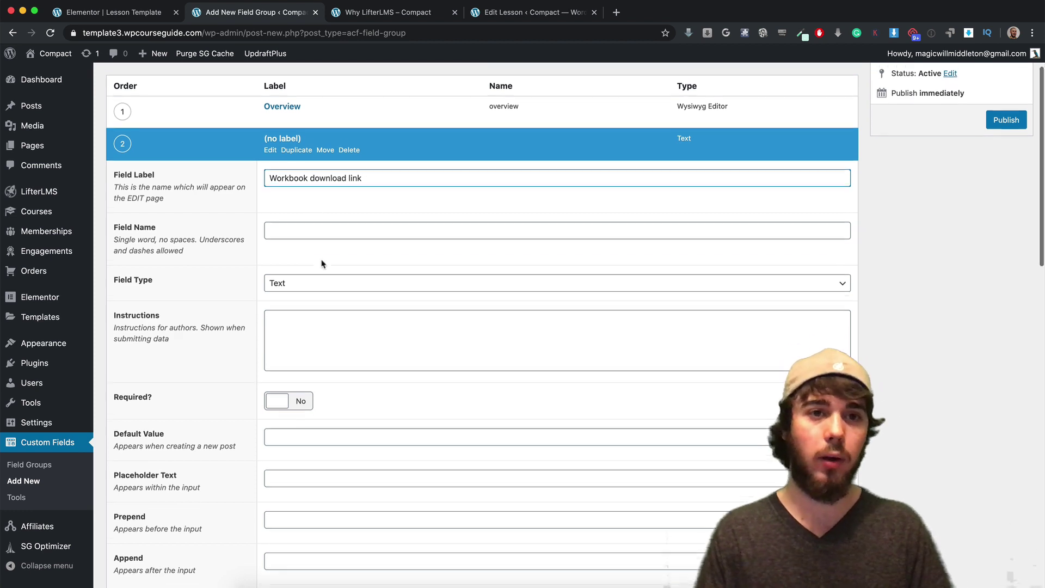
pyautogui.click(309, 246)
pyautogui.click(291, 272)
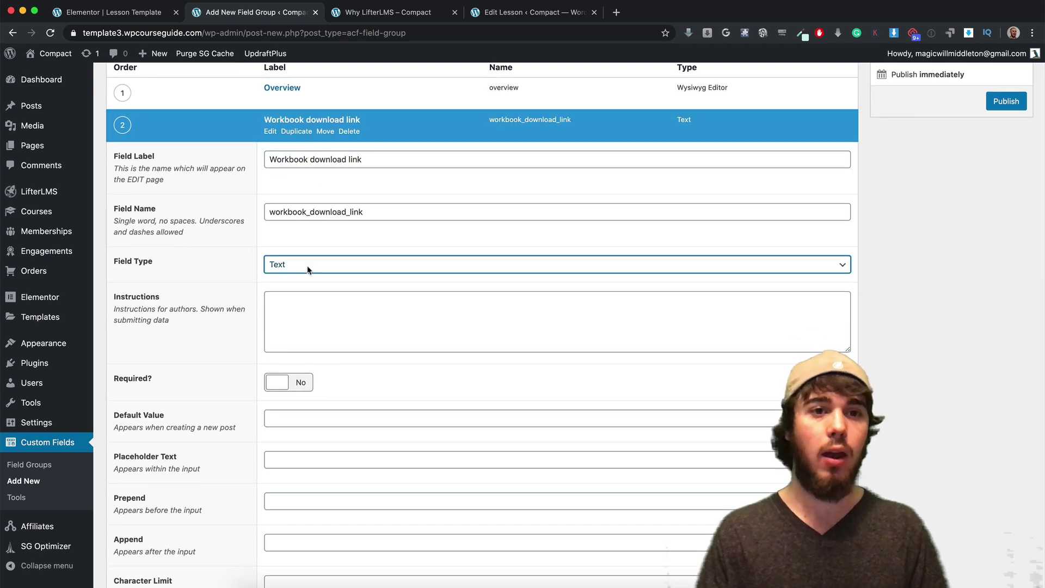
pyautogui.click(341, 256)
pyautogui.scroll(-3, 349, 249)
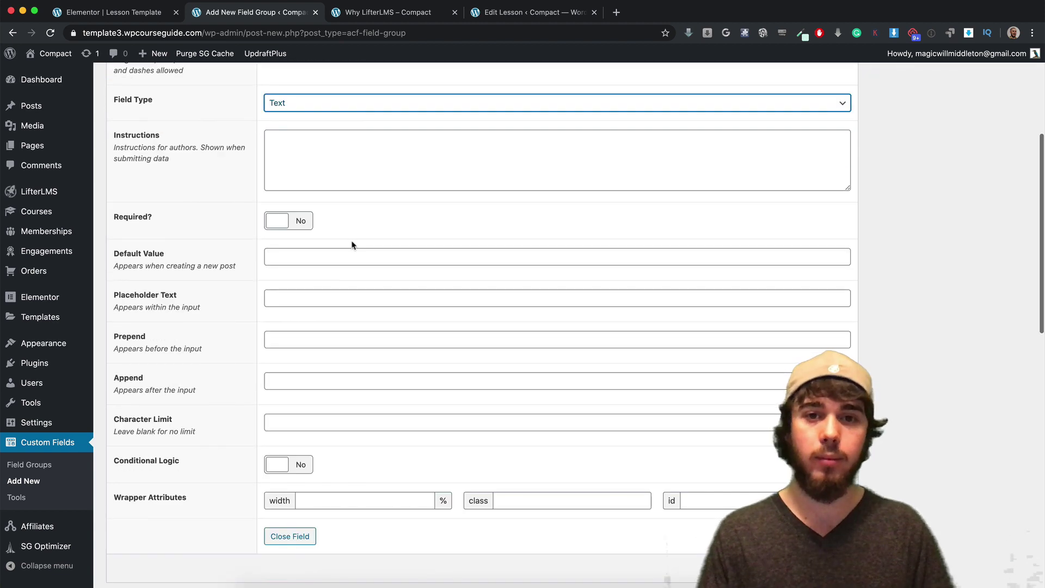
pyautogui.scroll(3, 349, 217)
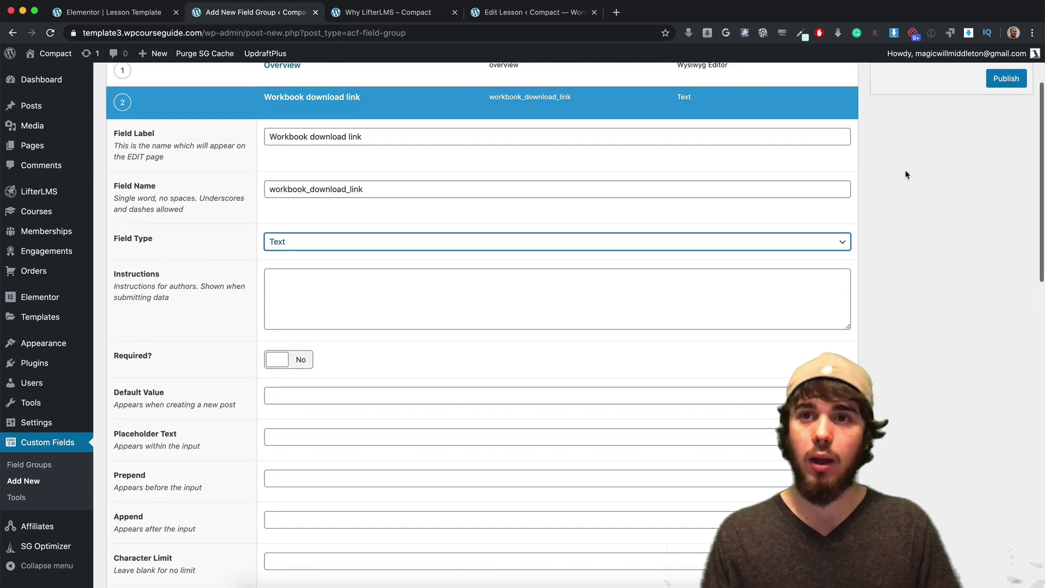
pyautogui.scroll(-5, 602, 158)
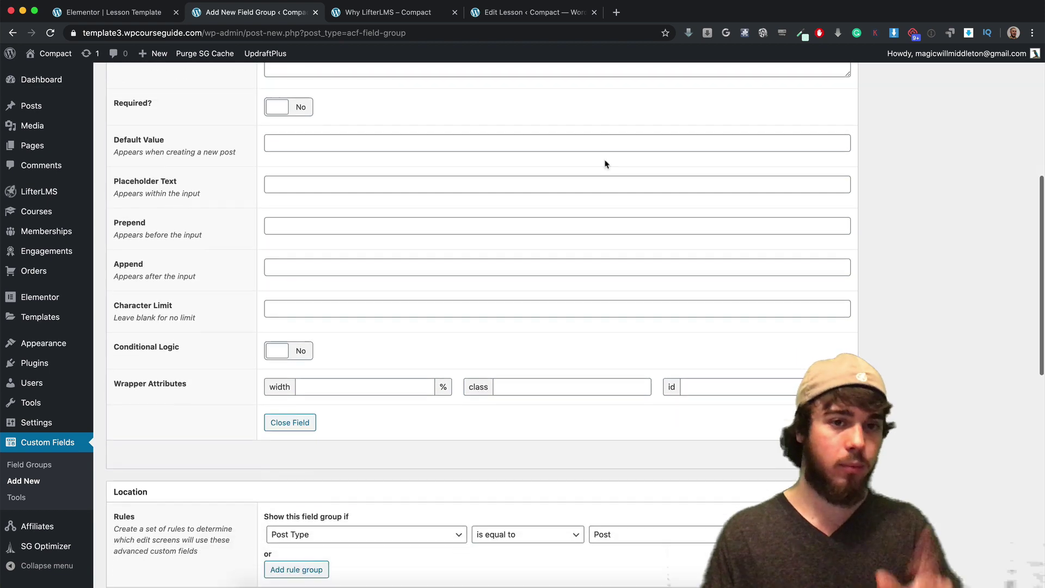
pyautogui.scroll(-2, 606, 164)
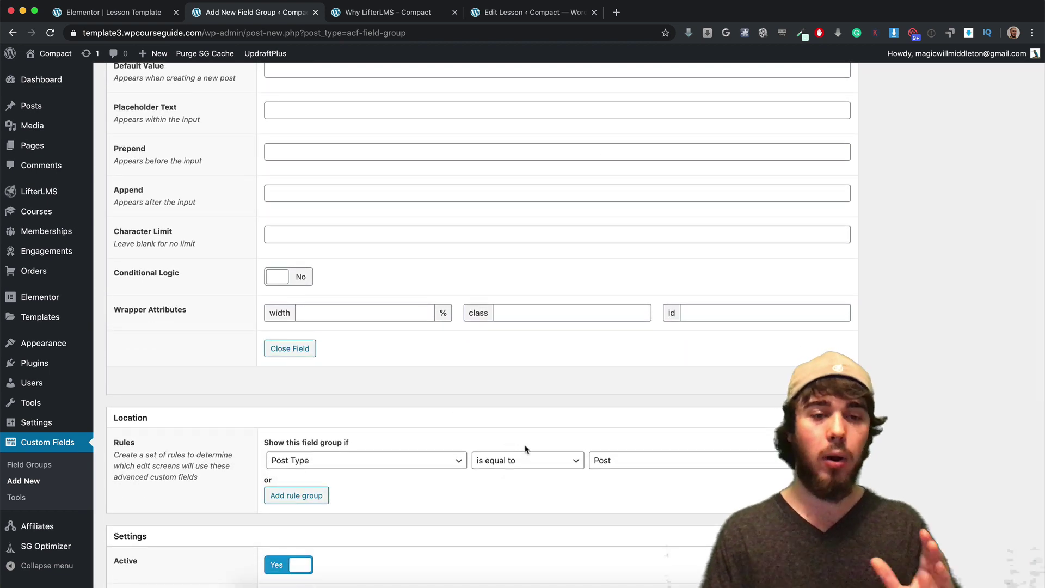
pyautogui.click(291, 351)
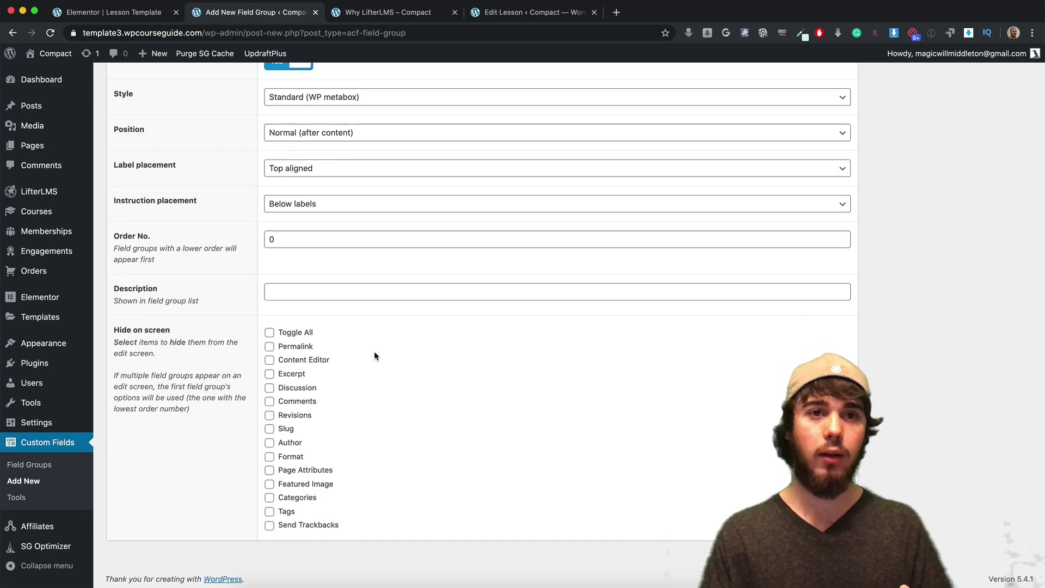
# Set the location rule to show the field group when Post Type is equal to Lesson, and publish the group.
pyautogui.scroll(10, 376, 359)
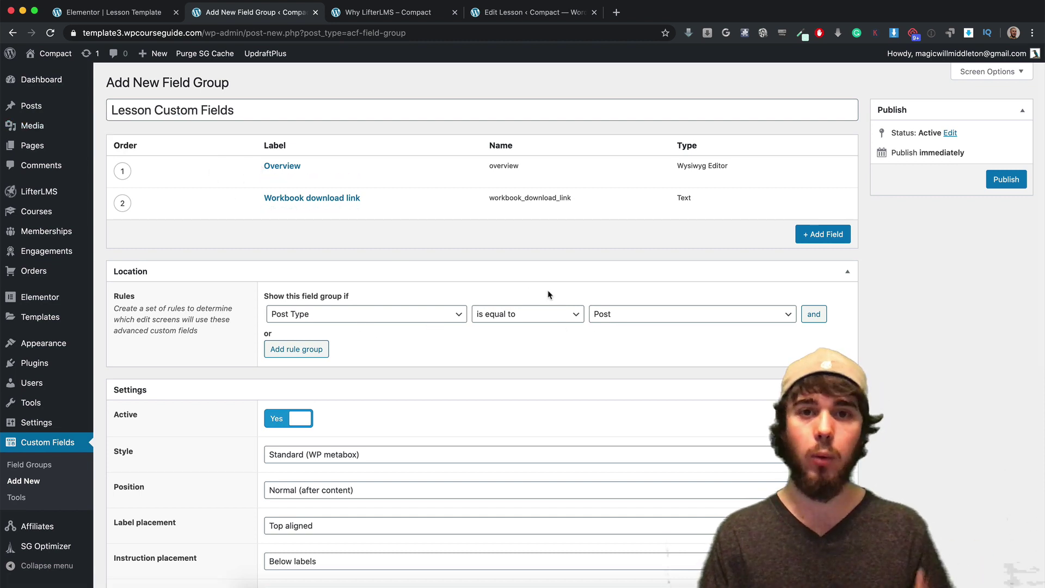
pyautogui.click(597, 312)
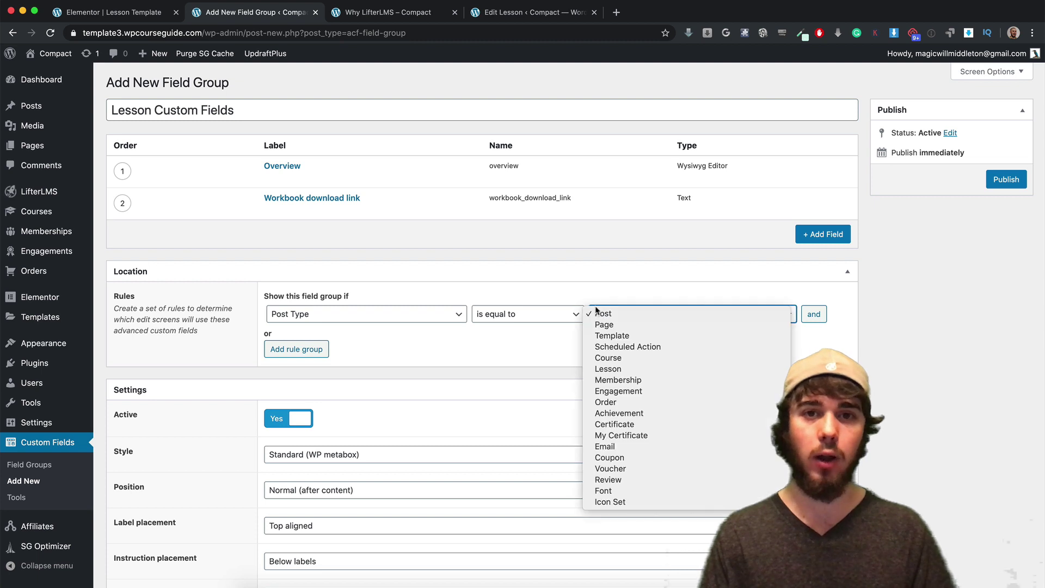
pyautogui.click(607, 369)
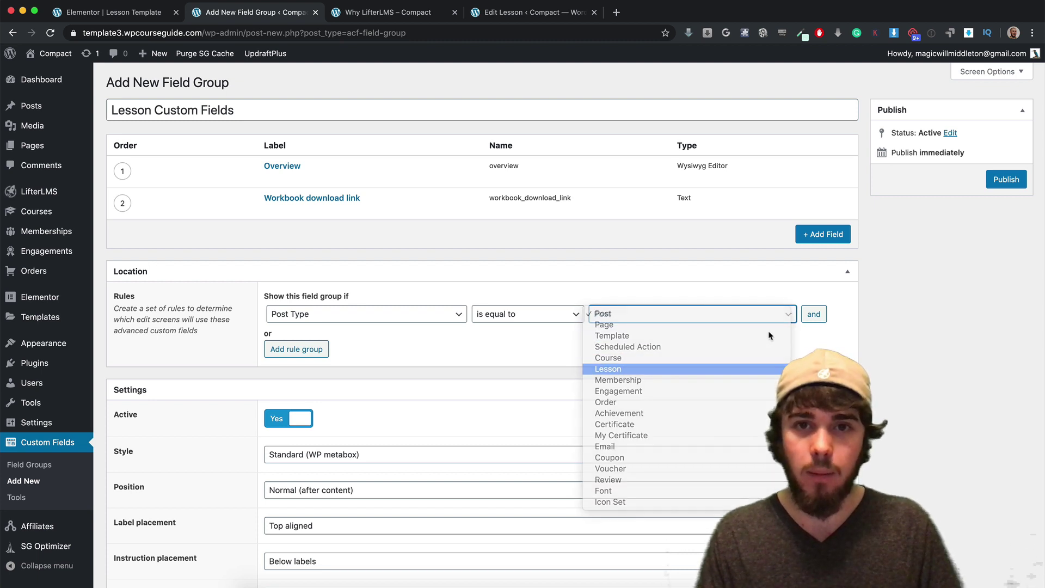
pyautogui.click(1006, 186)
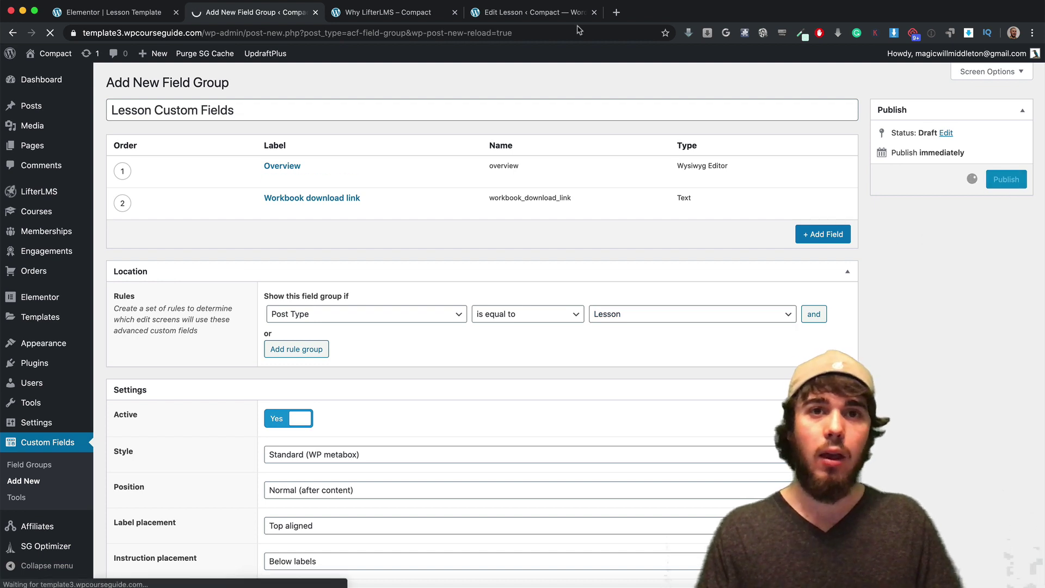
# Reload the "Why LifterLMS" lesson's edit page and enter "Lesson Overview here!" in its Overview custom field.
pyautogui.click(531, 12)
pyautogui.click(50, 33)
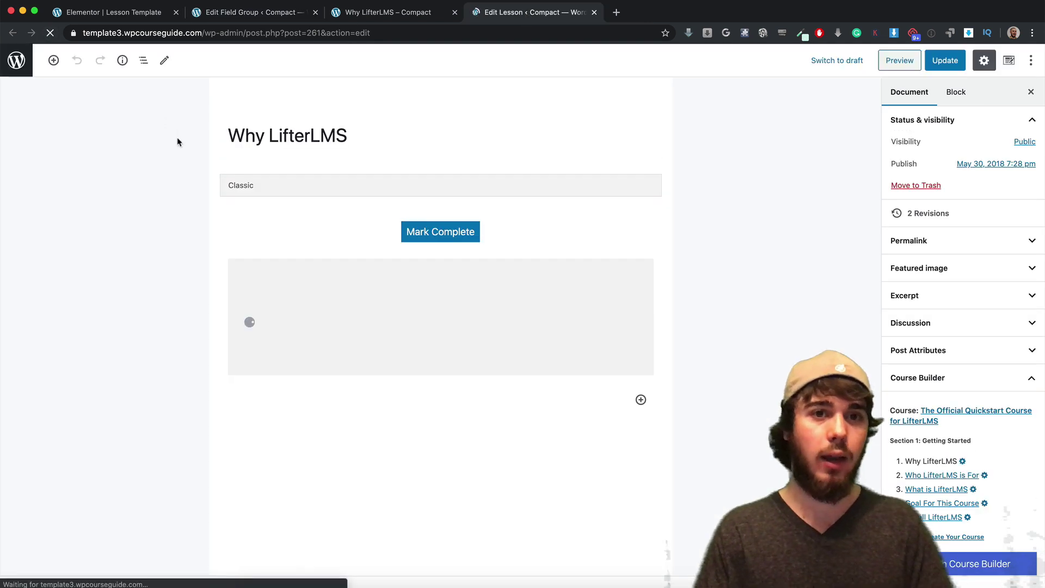
pyautogui.scroll(-3, 187, 163)
pyautogui.scroll(-10, 184, 165)
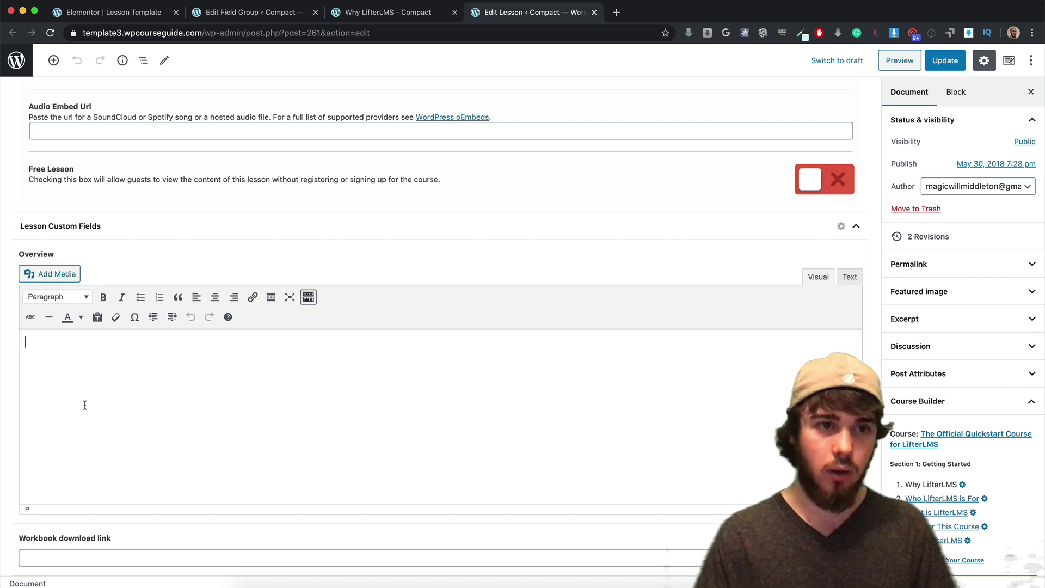
pyautogui.write('Lesso')
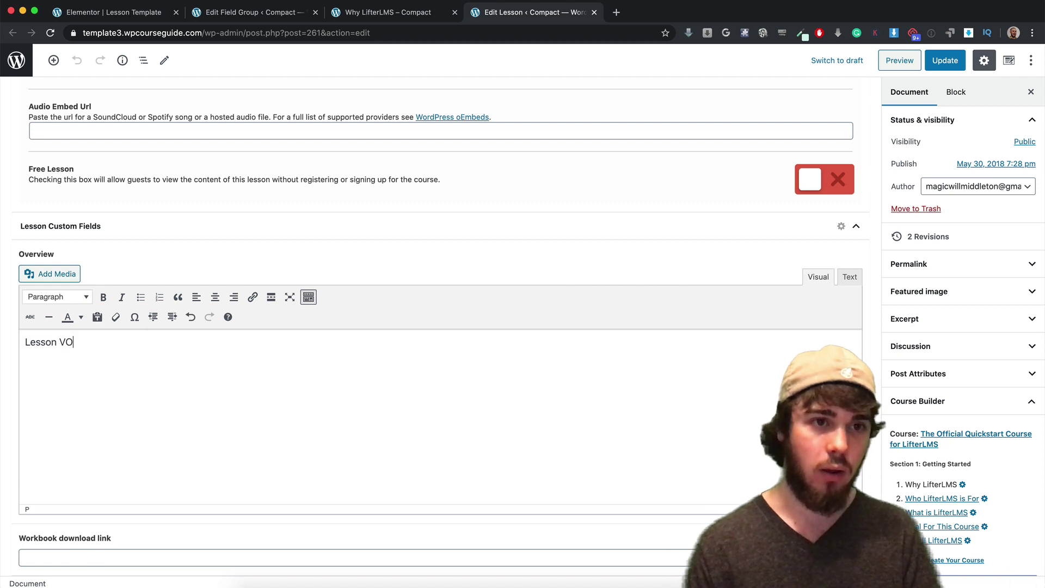
pyautogui.write('n Overview ')
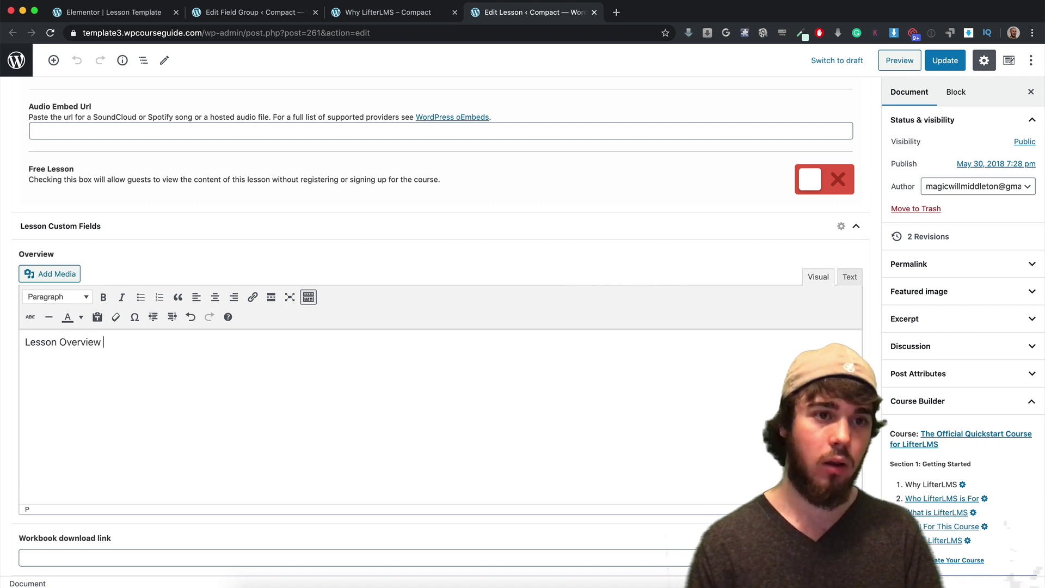
pyautogui.write('here!')
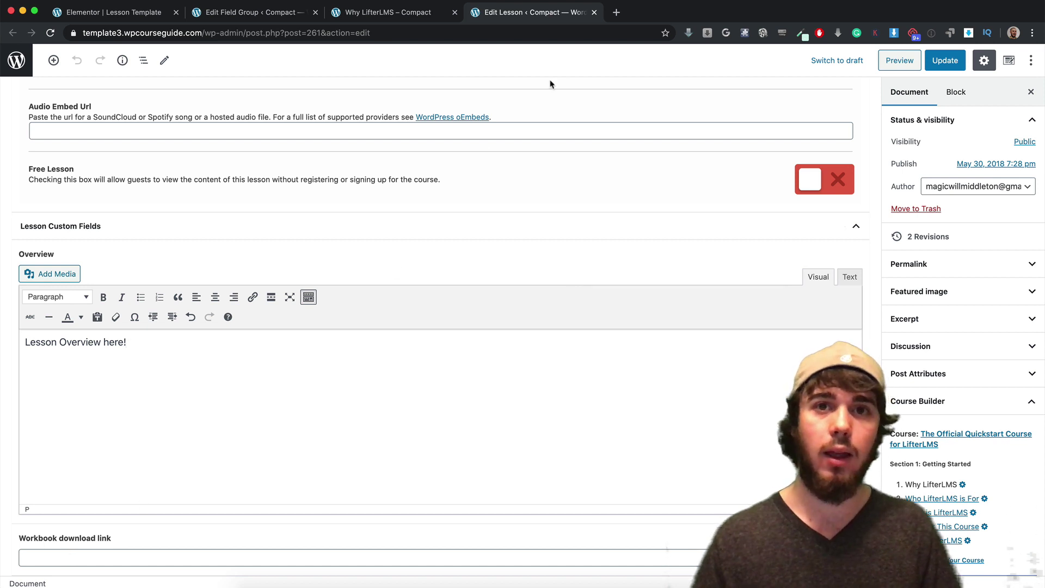
# Search the web for "sample pdf" in a new browser tab and open the "A Simple PDF File" result from africau.edu.
pyautogui.click(617, 13)
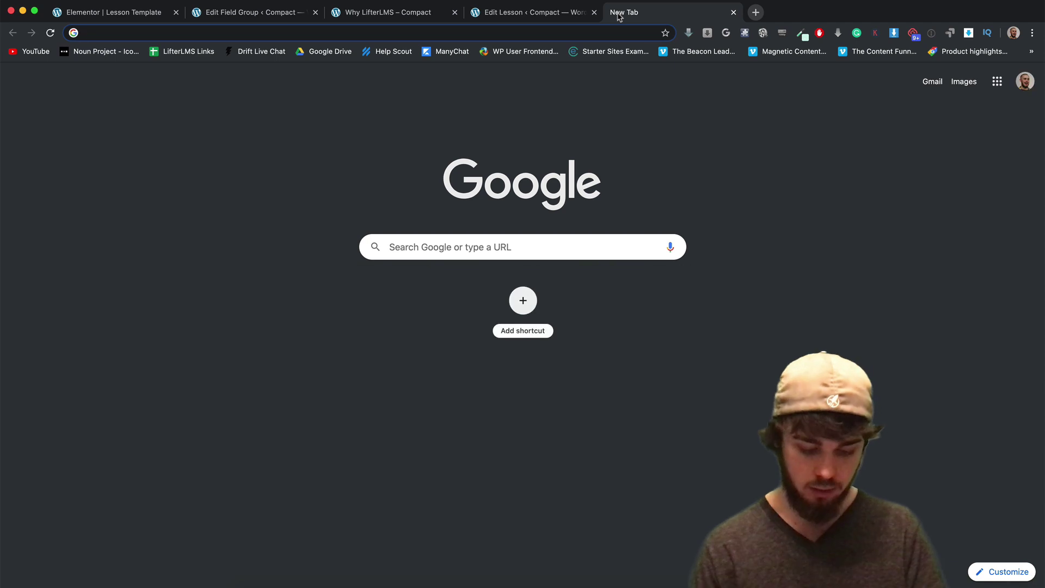
pyautogui.write('sample pdf')
pyautogui.press('Return')
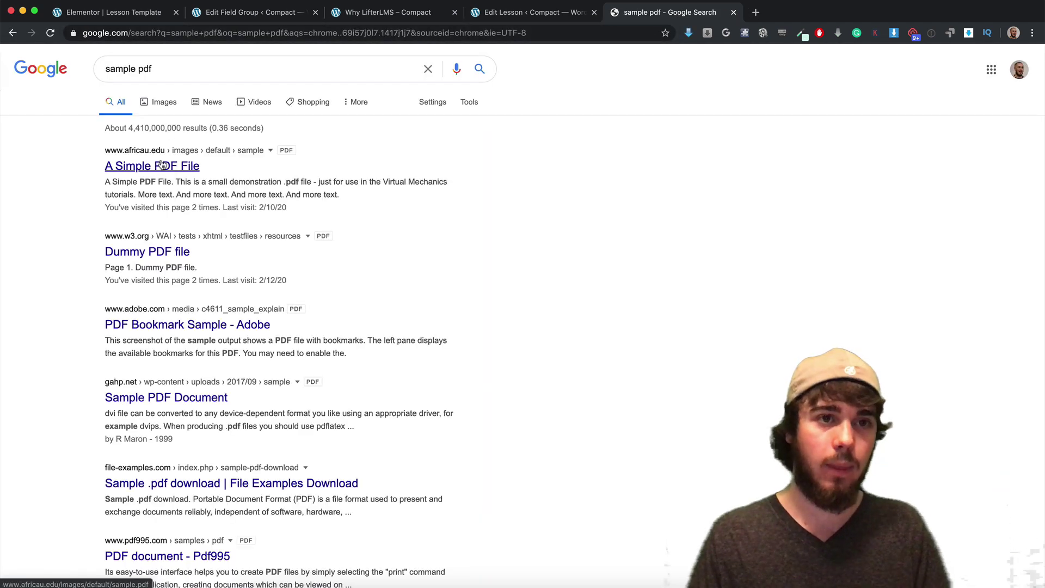
pyautogui.click(180, 166)
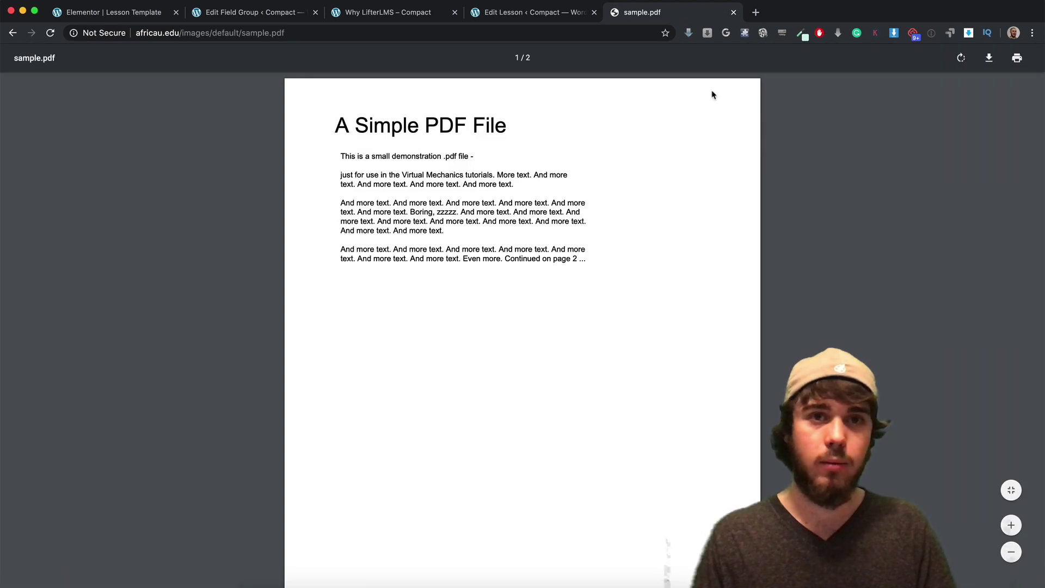
# Save the sample PDF to Downloads as "sample" and upload it to the WordPress site's Media Library.
pyautogui.click(989, 58)
pyautogui.click(580, 153)
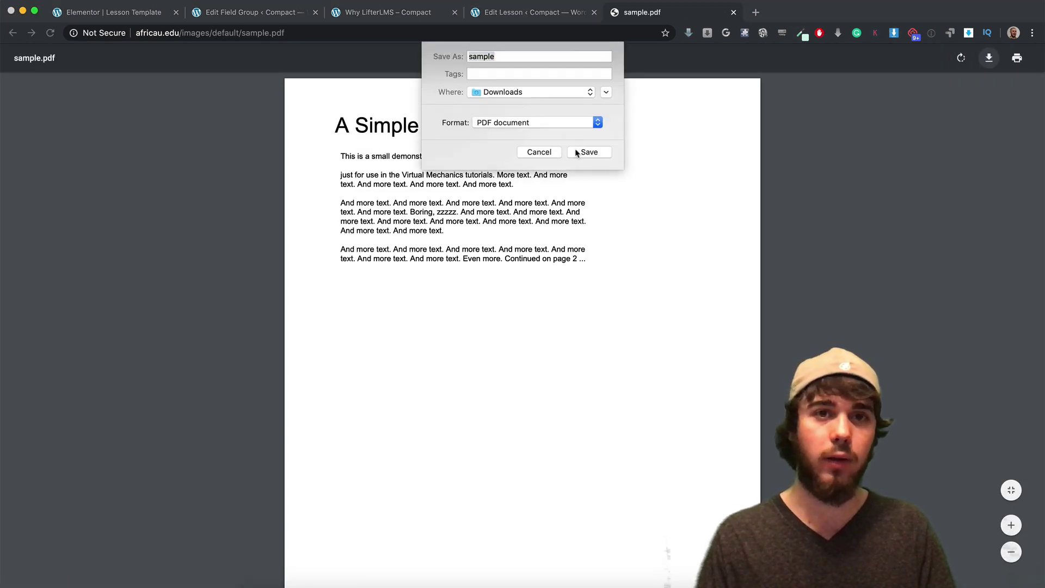
pyautogui.click(383, 12)
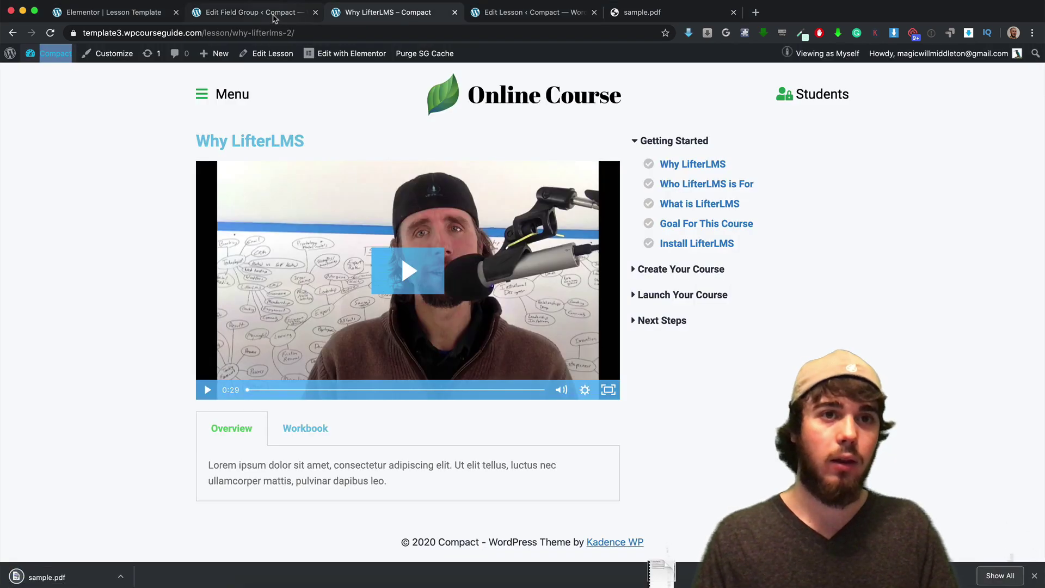
pyautogui.click(277, 18)
pyautogui.click(493, 18)
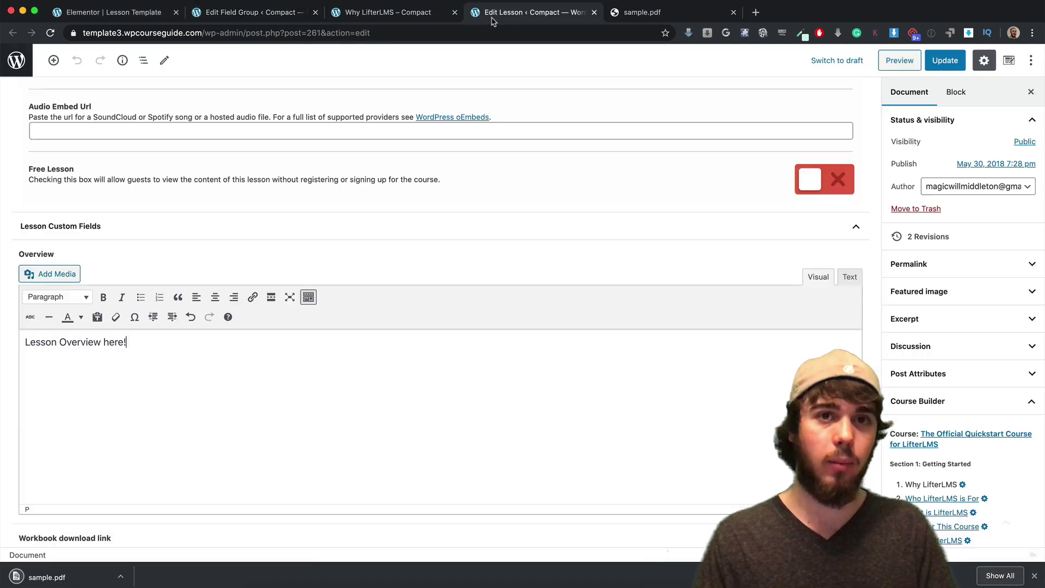
pyautogui.click(227, 18)
pyautogui.click(58, 127)
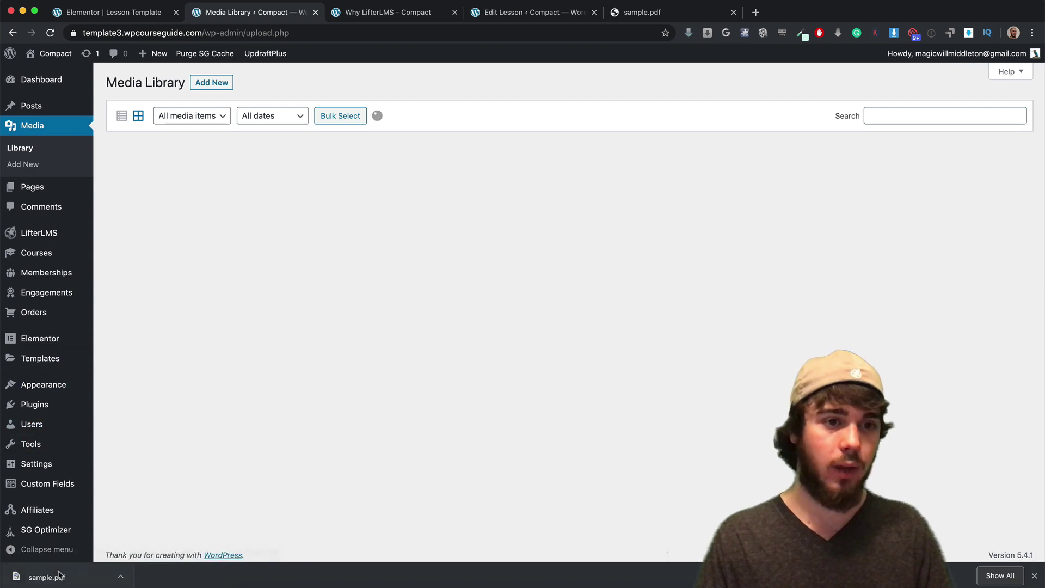
pyautogui.moveTo(55, 576); pyautogui.dragTo(325, 333)
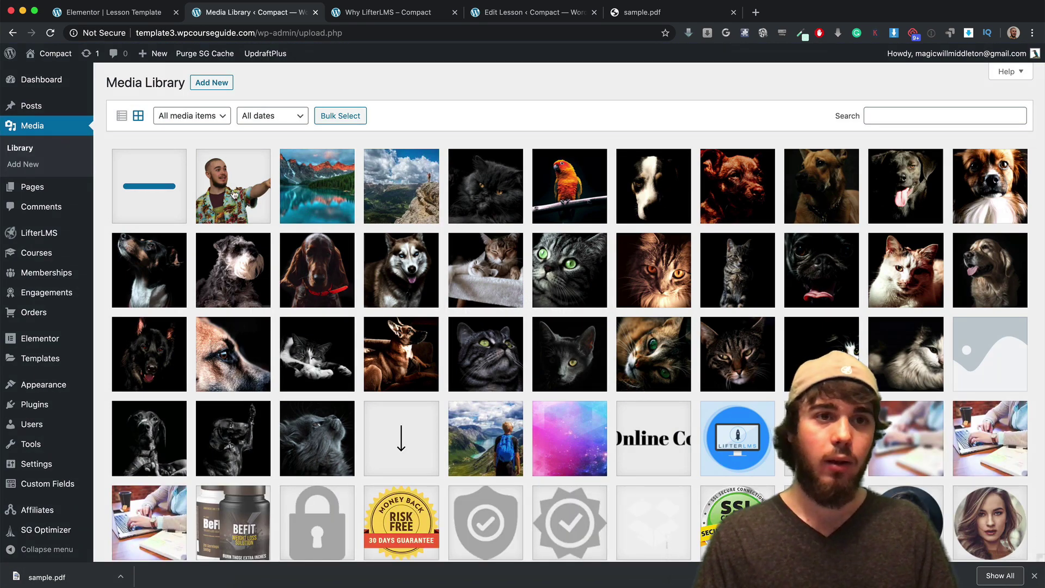
# Copy the link of sample.pdf from its attachment details into the lesson's Workbook download link field, and update the lesson.
pyautogui.click(179, 199)
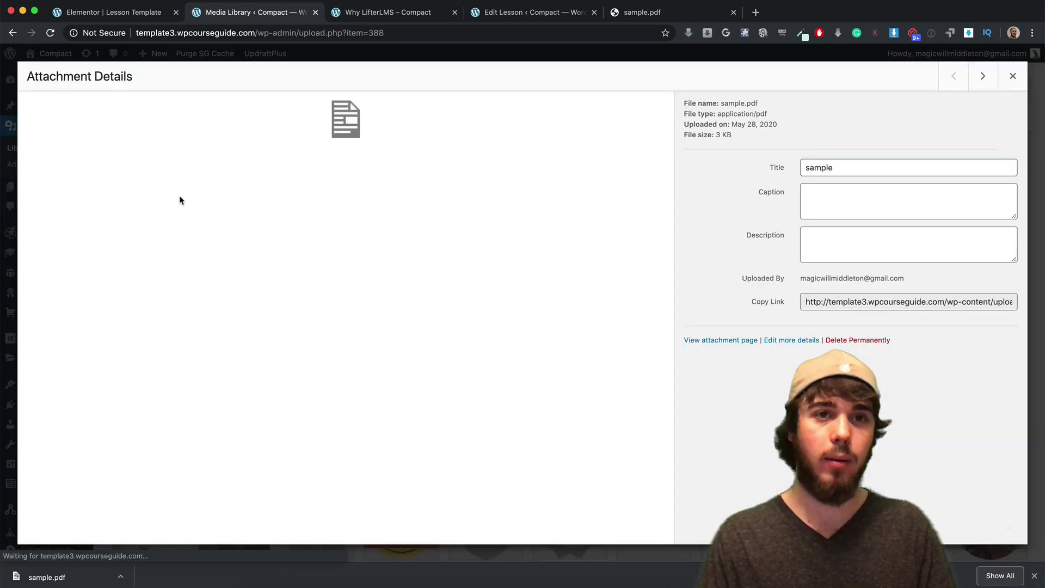
pyautogui.click(815, 299)
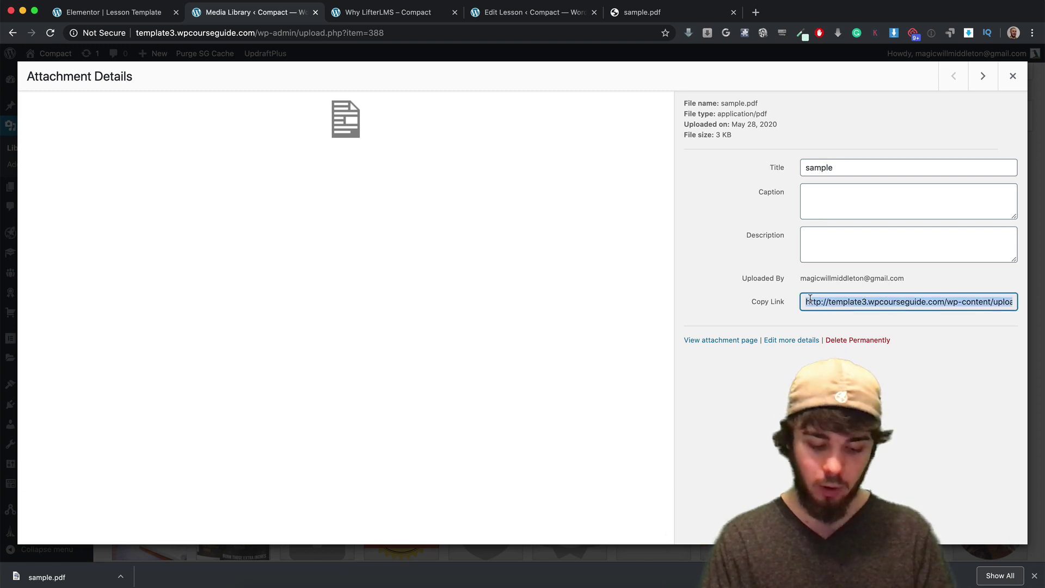
pyautogui.click(523, 16)
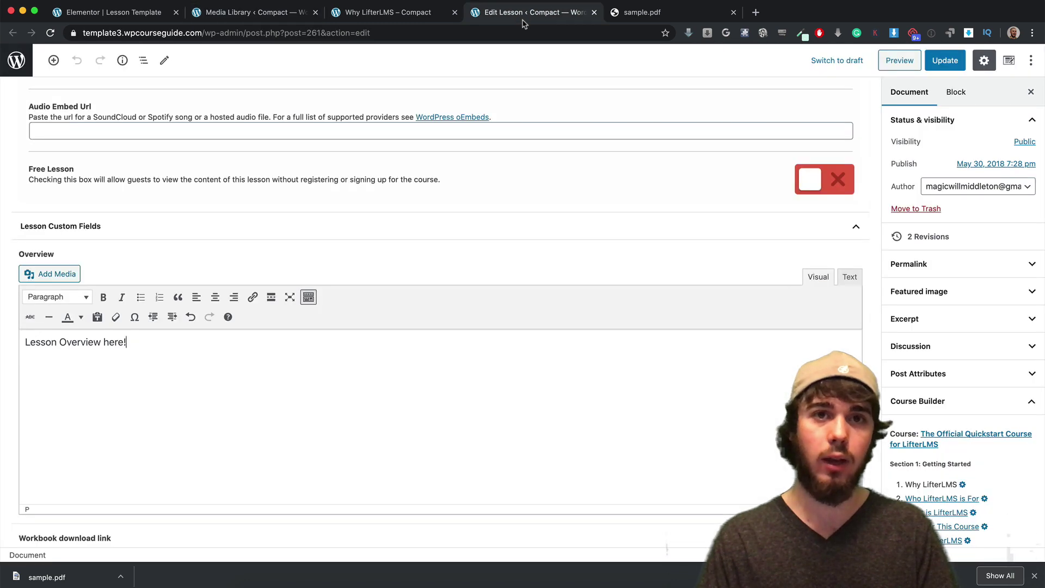
pyautogui.scroll(-1, 136, 514)
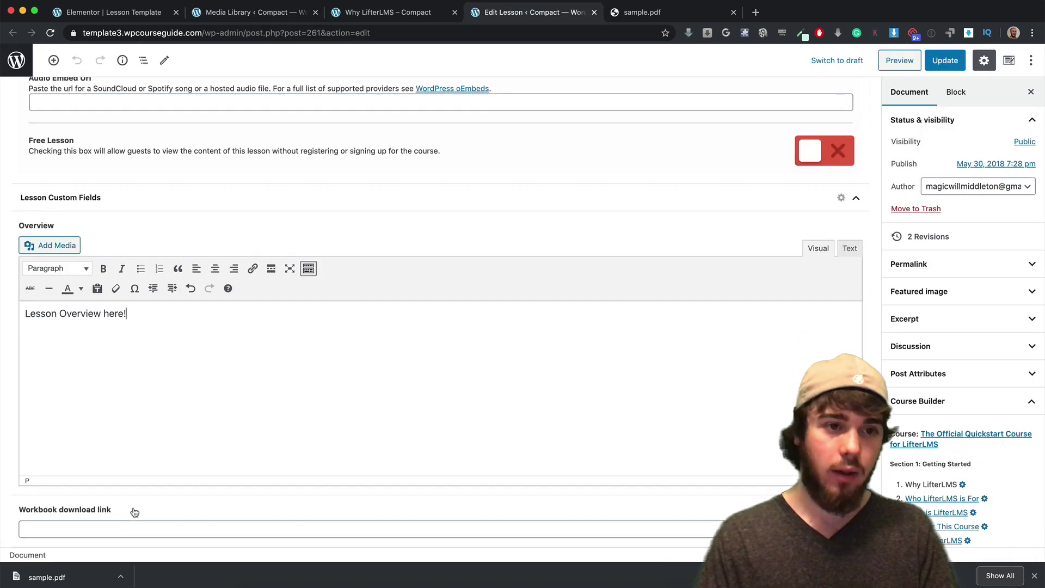
pyautogui.click(99, 522)
pyautogui.write('http://template3.wpcourseguide.com/wp-content/uploads/2020/05/sample.pdf')
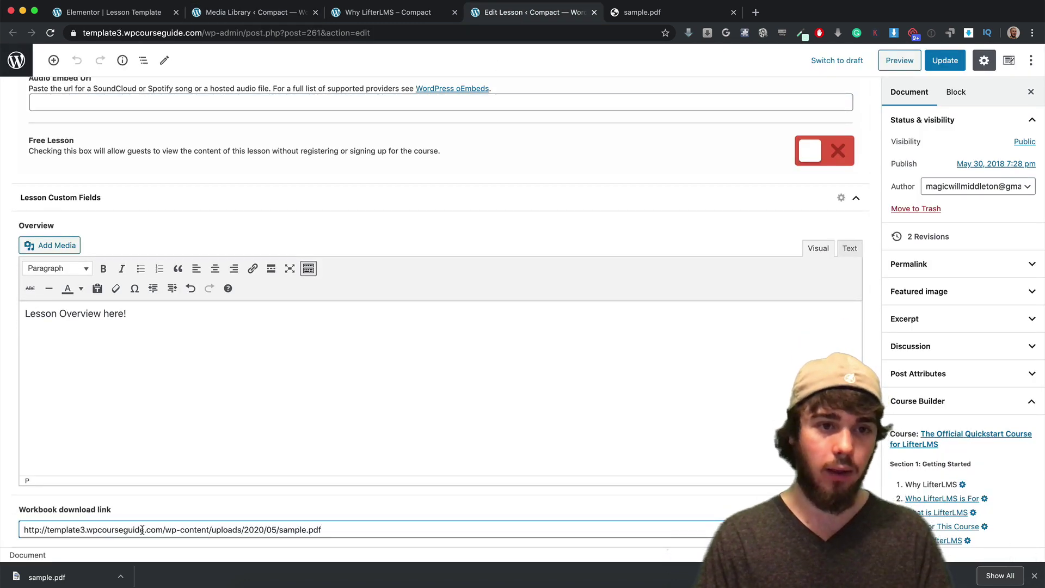
pyautogui.moveTo(171, 529); pyautogui.dragTo(332, 534)
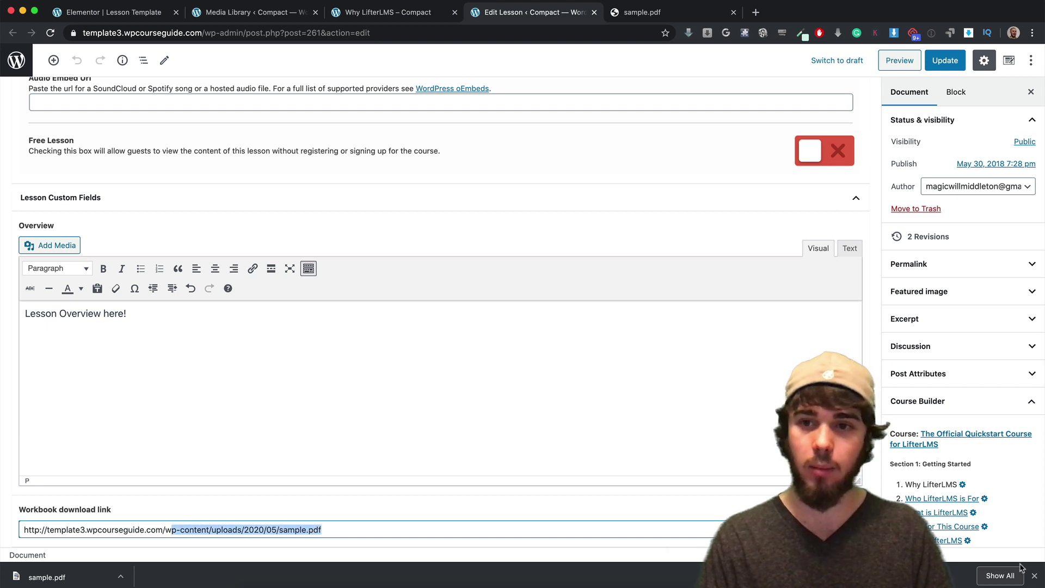
pyautogui.scroll(1, 402, 360)
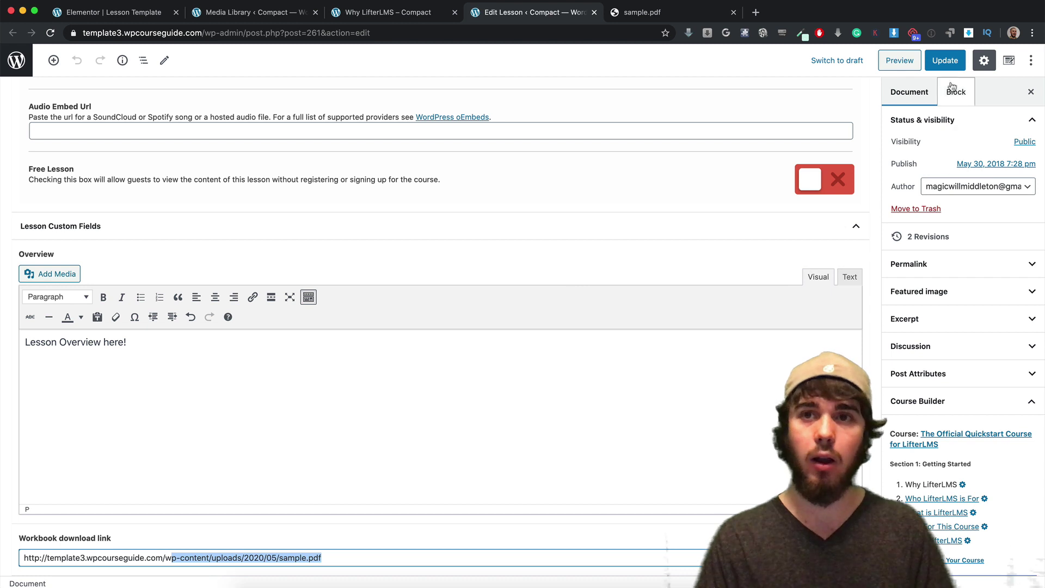
pyautogui.click(929, 69)
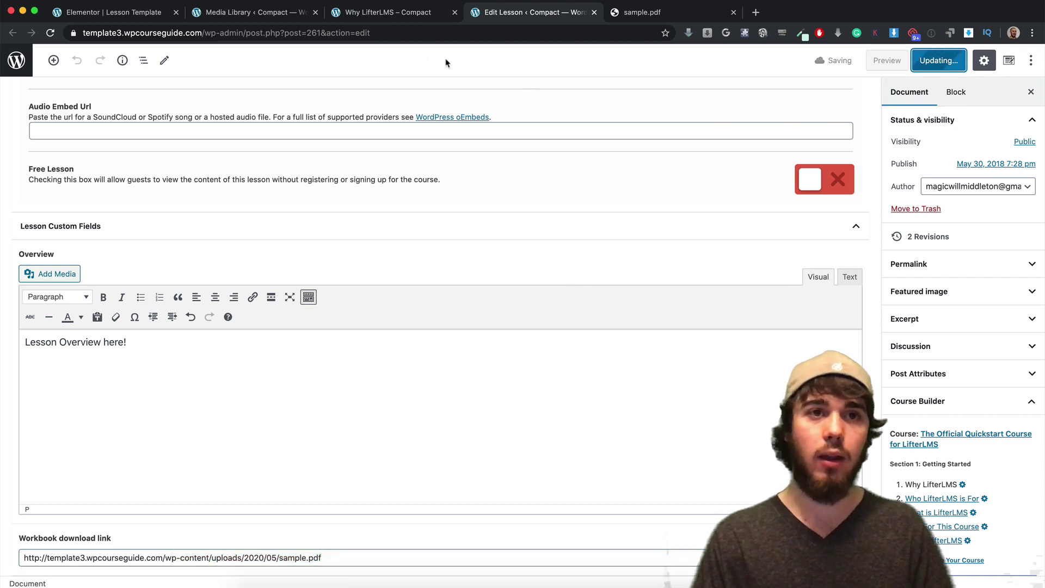
# Reload the live "Why LifterLMS" lesson page and check the Overview tab's text there and in the Elementor lesson template.
pyautogui.click(389, 12)
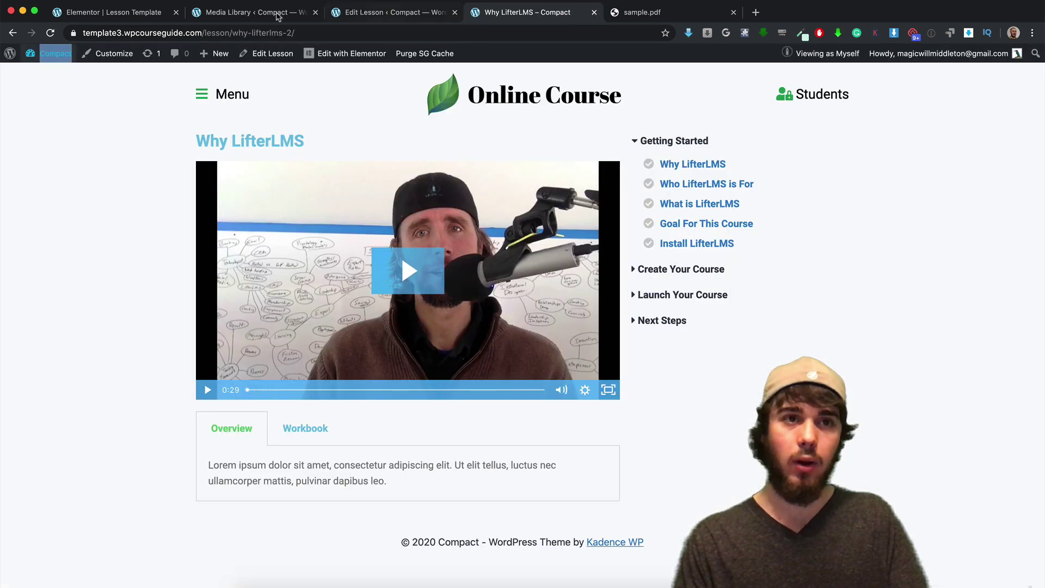
pyautogui.click(50, 33)
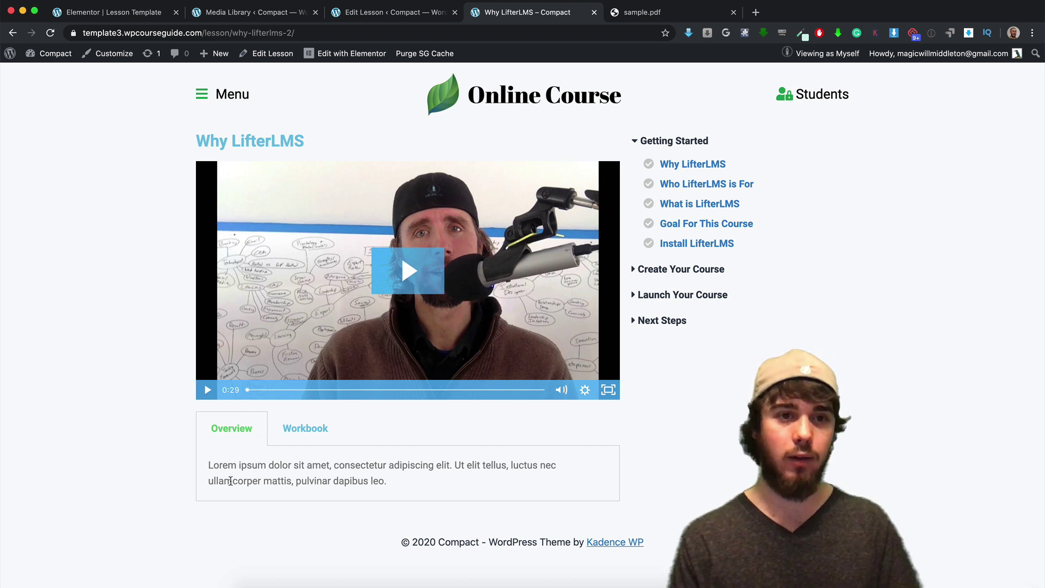
pyautogui.moveTo(239, 468); pyautogui.dragTo(283, 479)
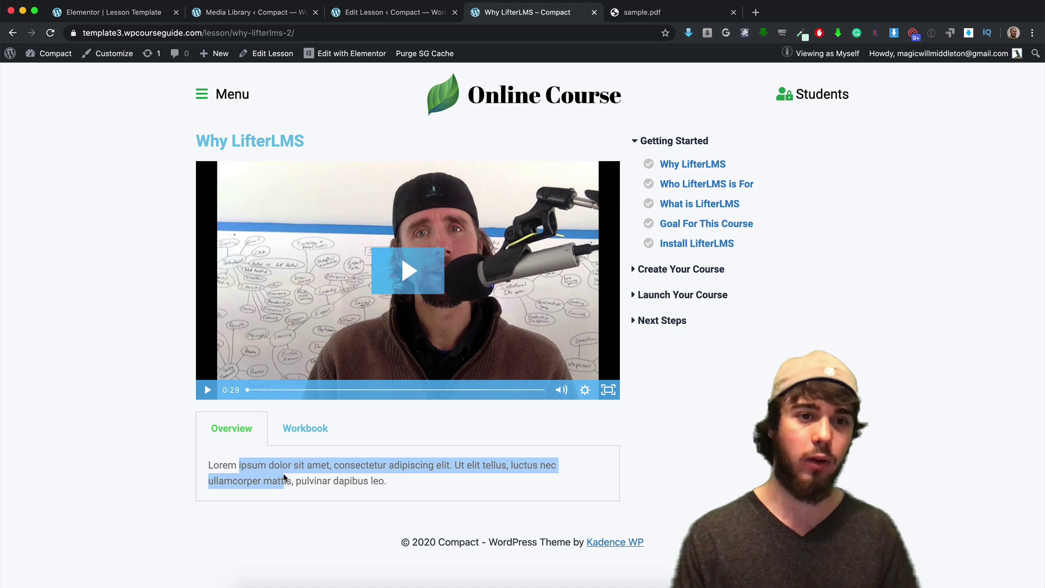
pyautogui.click(284, 480)
pyautogui.doubleClick(281, 466)
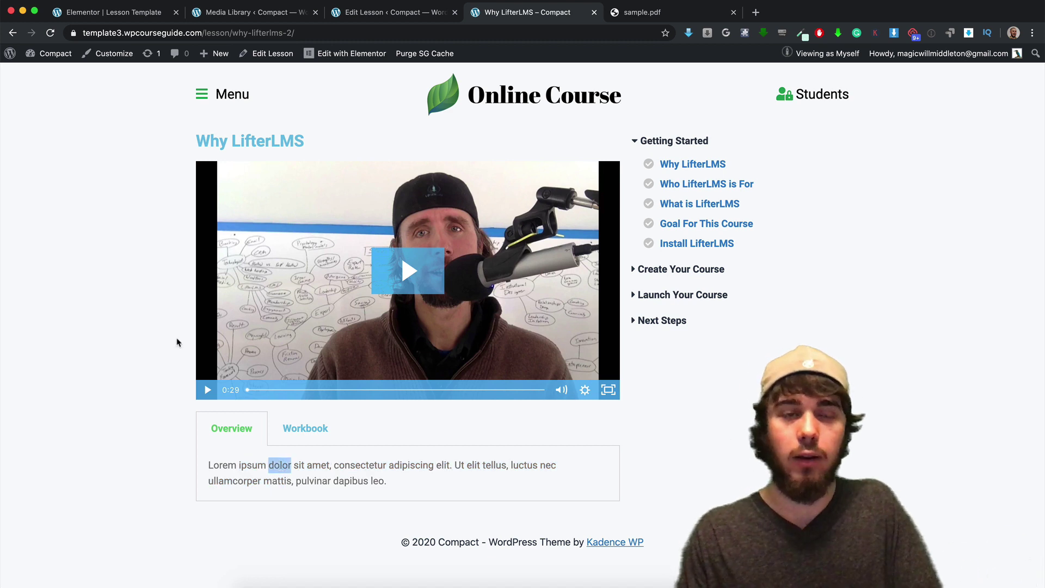
pyautogui.click(100, 289)
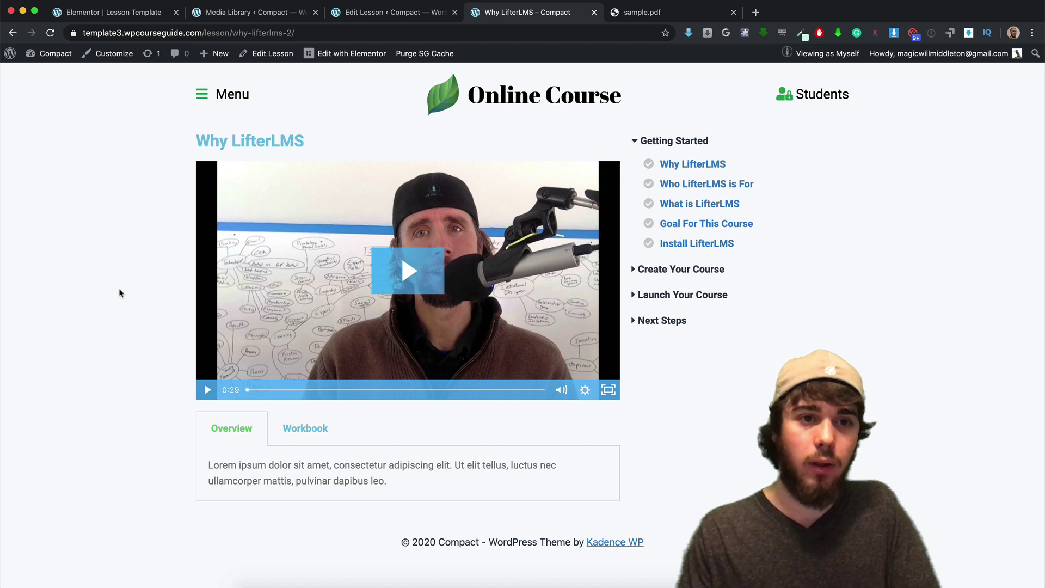
pyautogui.click(165, 22)
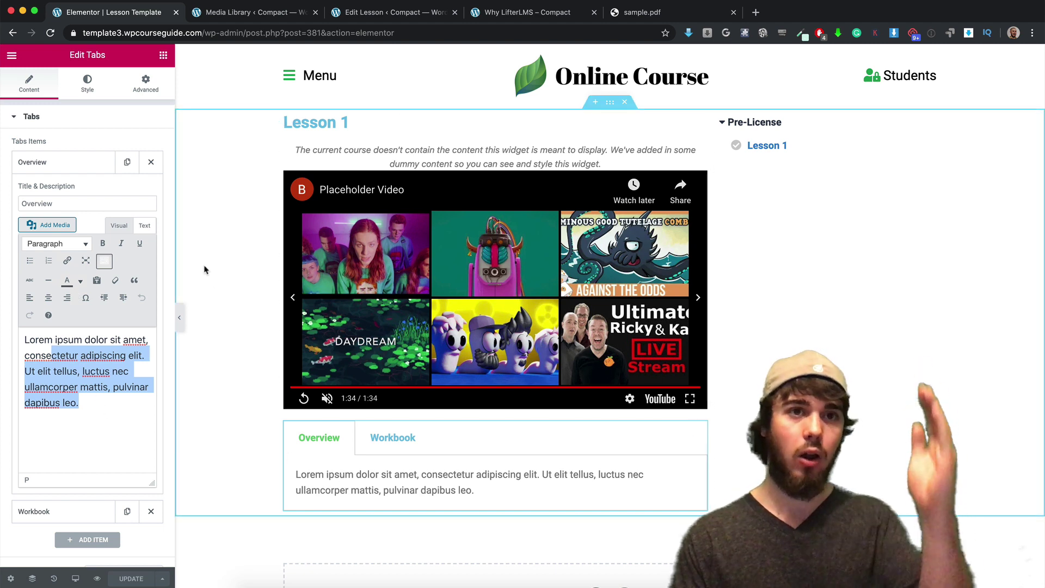
# Create a new Elementor template of type Single for the Page post type, named "Overview content for lessons".
pyautogui.click(206, 16)
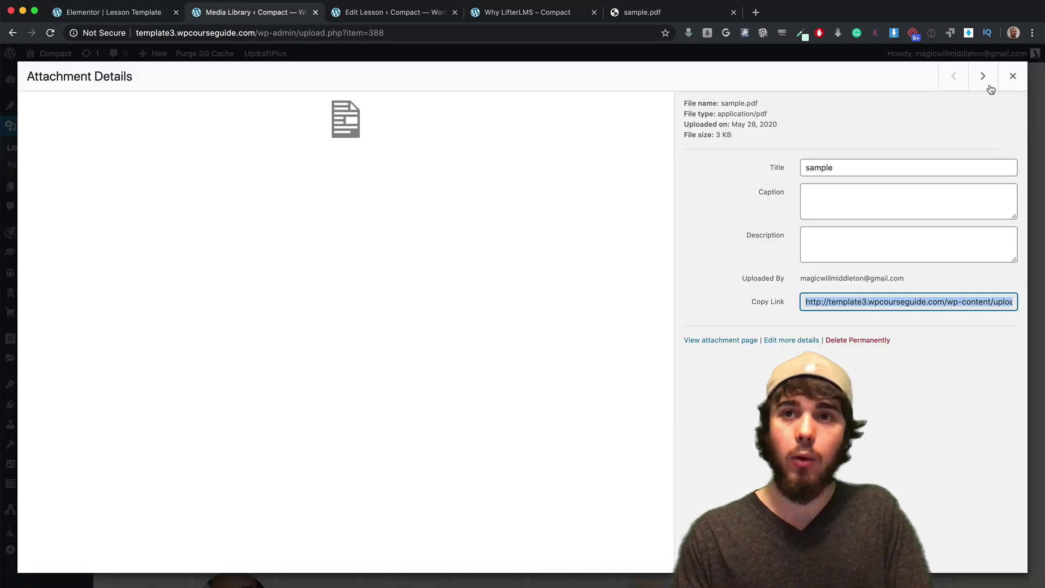
pyautogui.click(1013, 76)
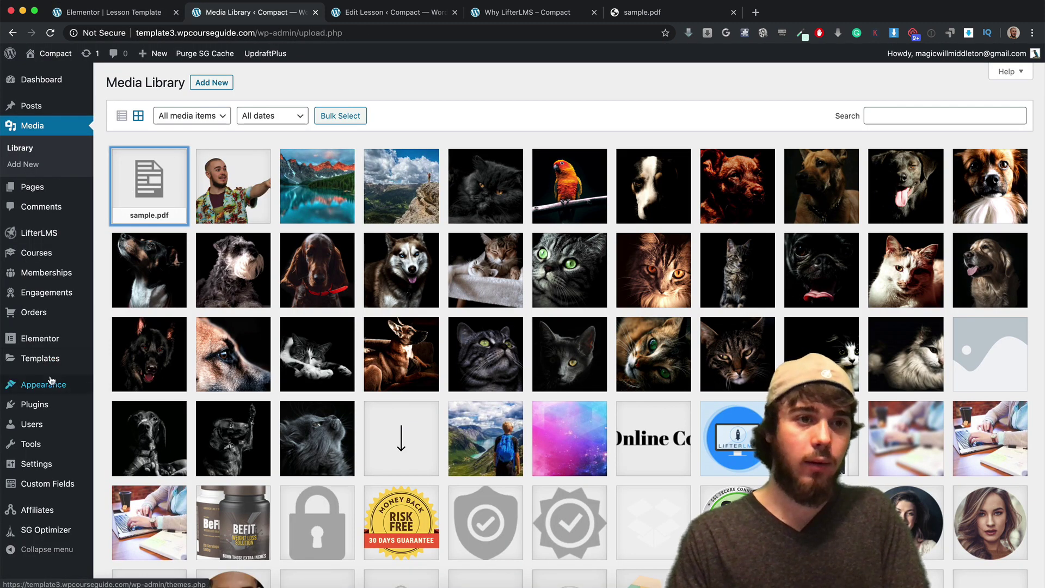
pyautogui.moveTo(73, 363)
pyautogui.click(125, 408)
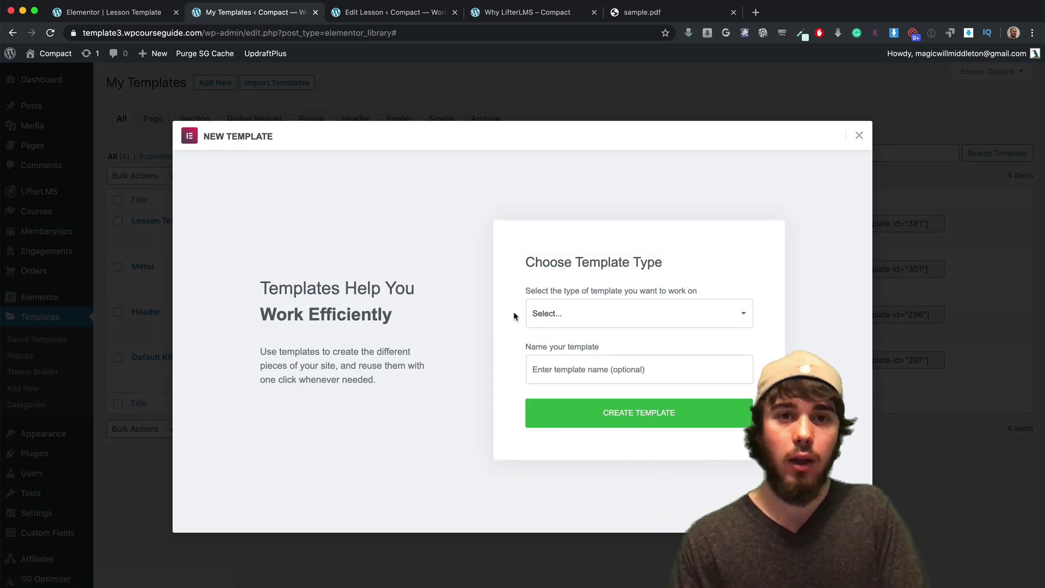
pyautogui.click(539, 312)
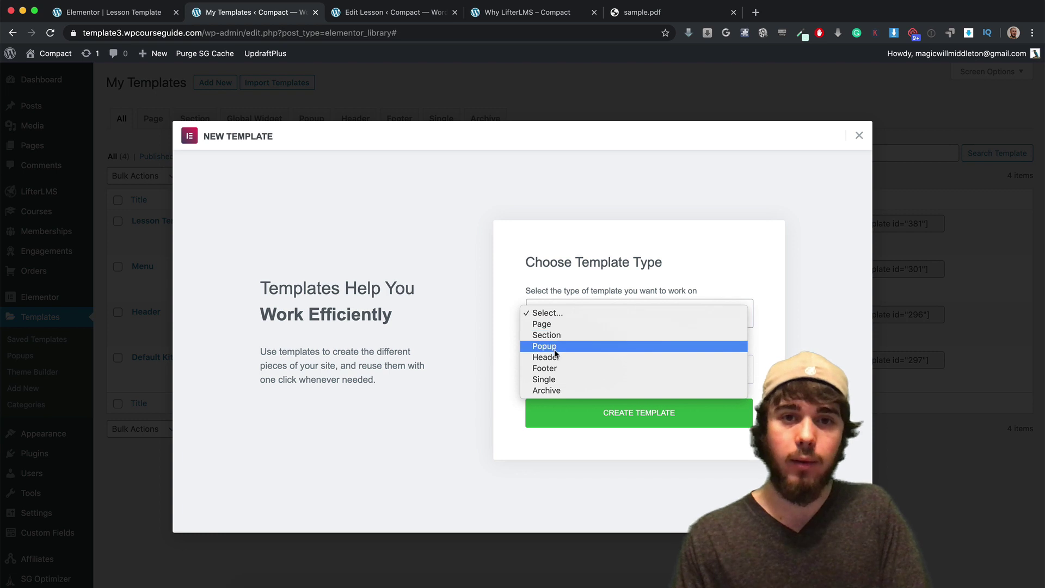
pyautogui.click(554, 379)
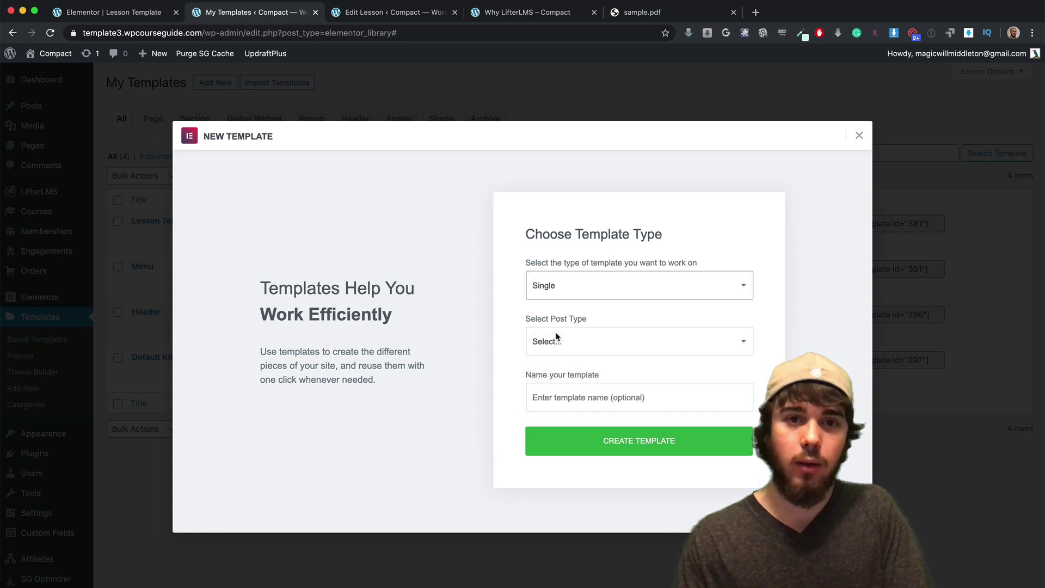
pyautogui.click(555, 335)
pyautogui.click(555, 364)
pyautogui.click(567, 392)
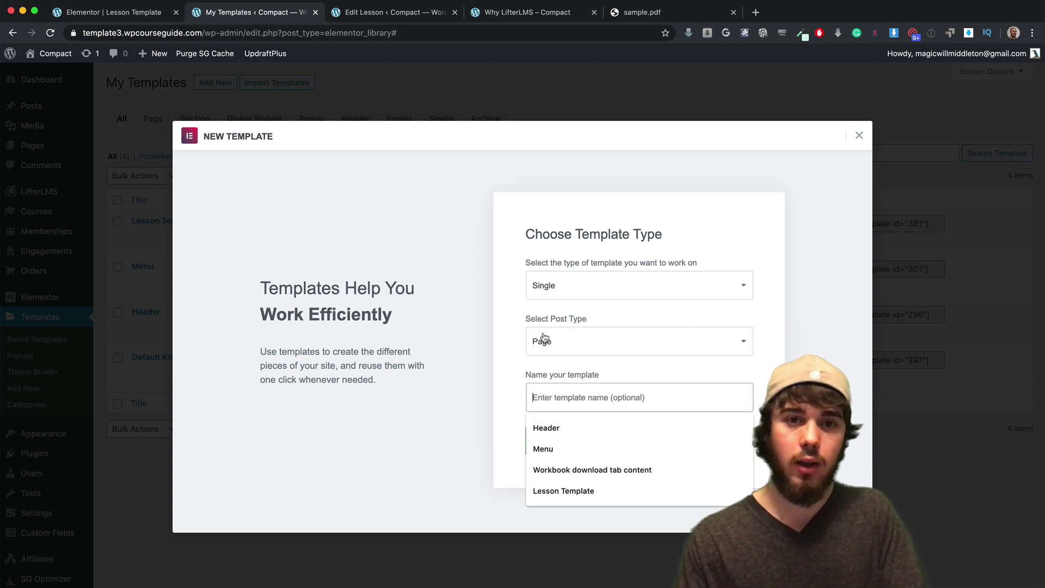
pyautogui.write('Overview content for lessons')
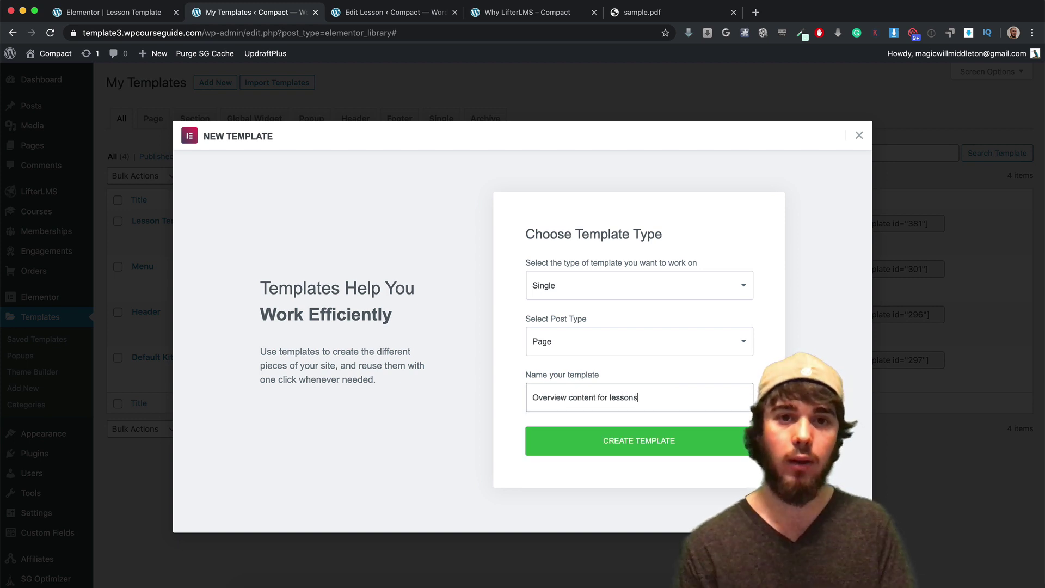
pyautogui.click(595, 442)
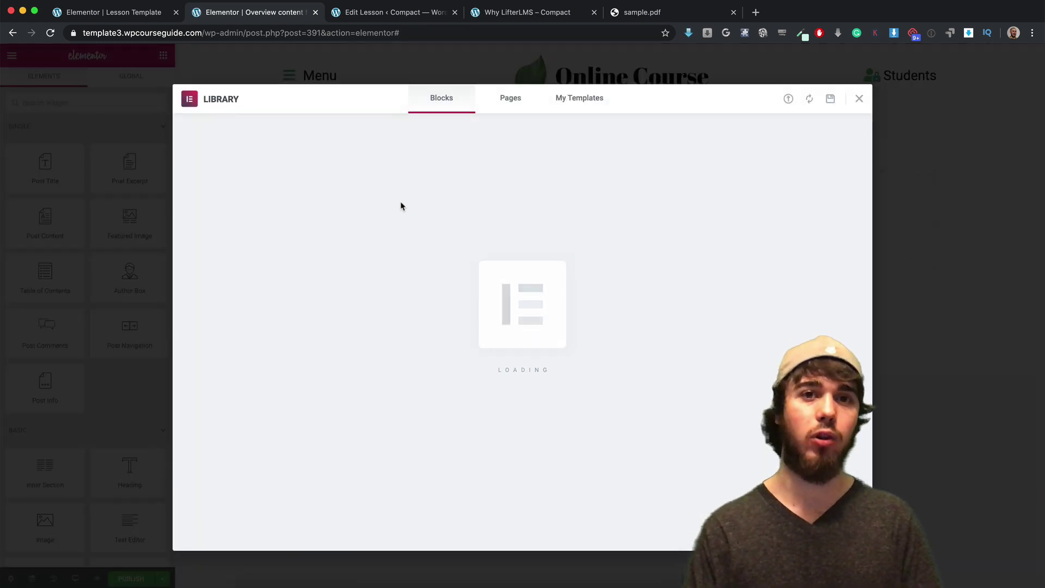
# Dismiss the template library and change the new template's page layout to one without the site header and footer.
pyautogui.click(859, 99)
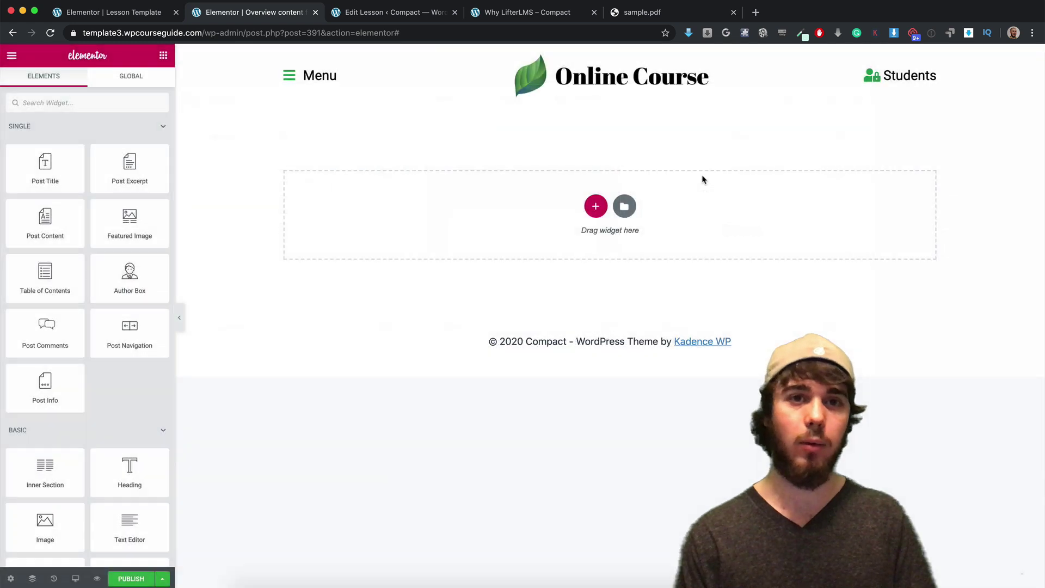
pyautogui.click(10, 578)
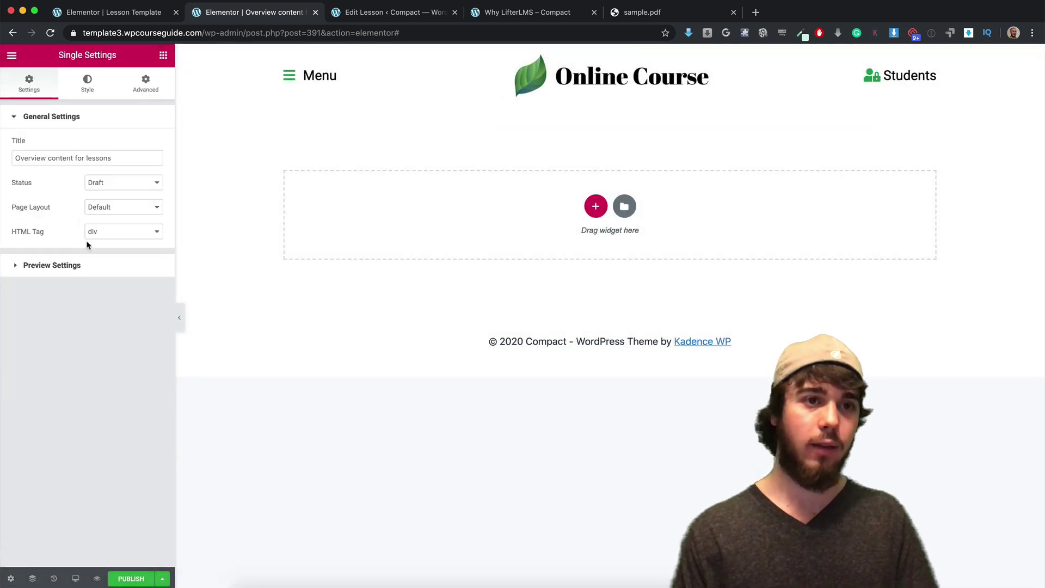
pyautogui.click(96, 213)
pyautogui.click(105, 216)
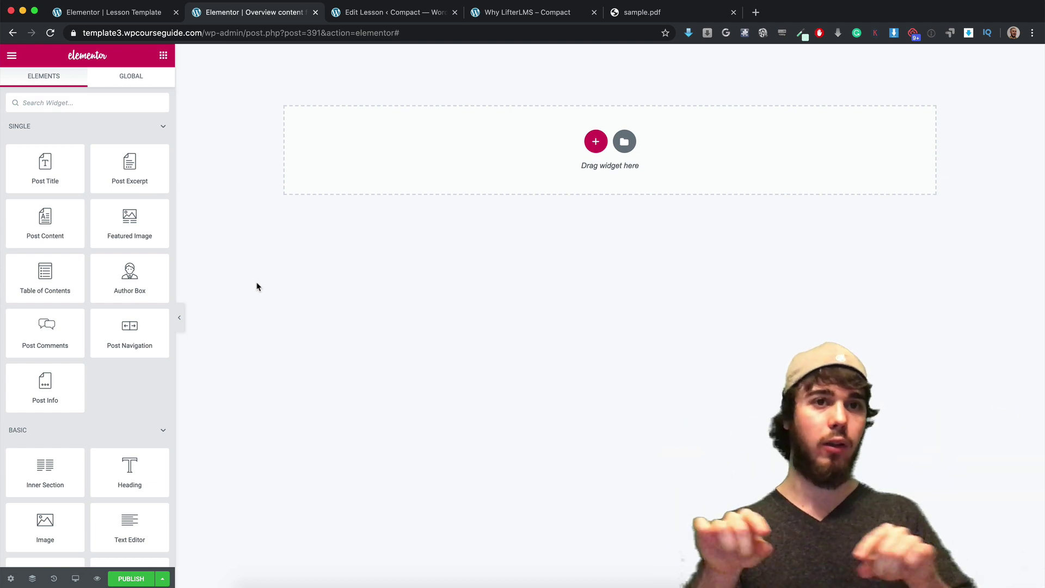
# Search the widgets for "text" and add a Text Editor widget to the blank template.
pyautogui.click(67, 102)
pyautogui.write('tex')
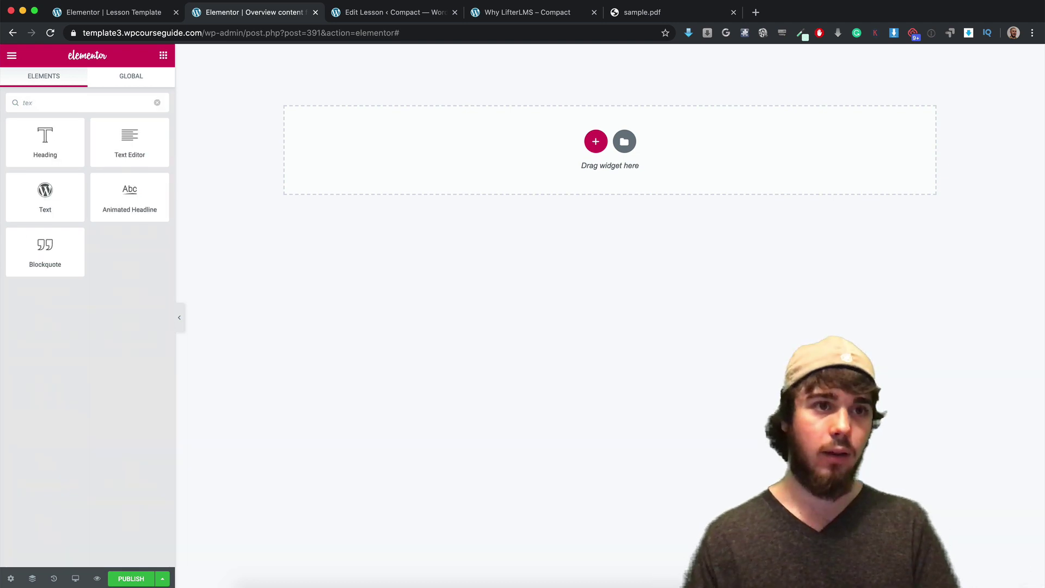
pyautogui.write('t')
pyautogui.moveTo(134, 140); pyautogui.dragTo(439, 121)
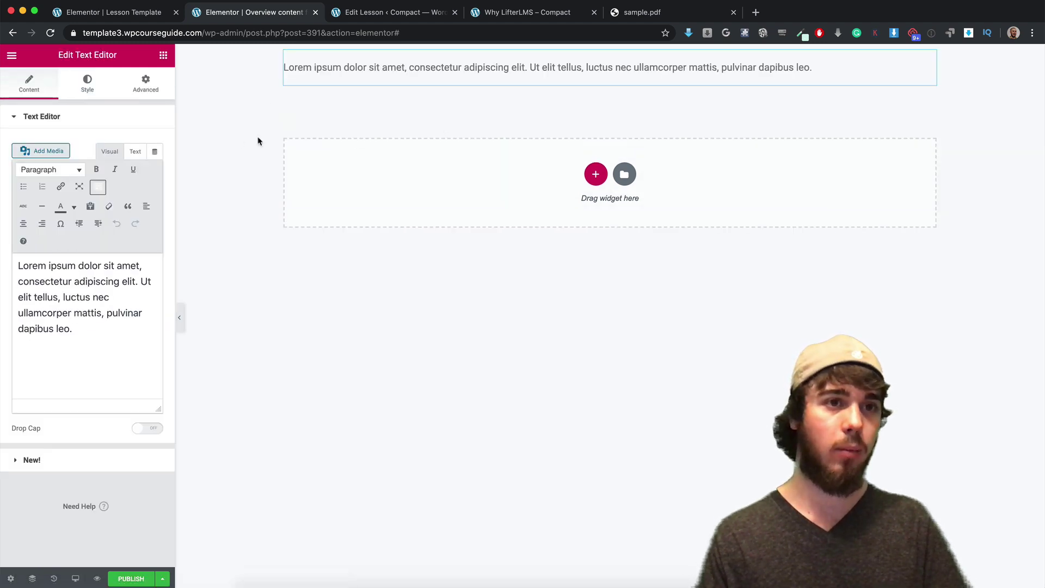
# Replace the Text Editor widget's static text with the dynamic ACF Field tag.
pyautogui.click(156, 152)
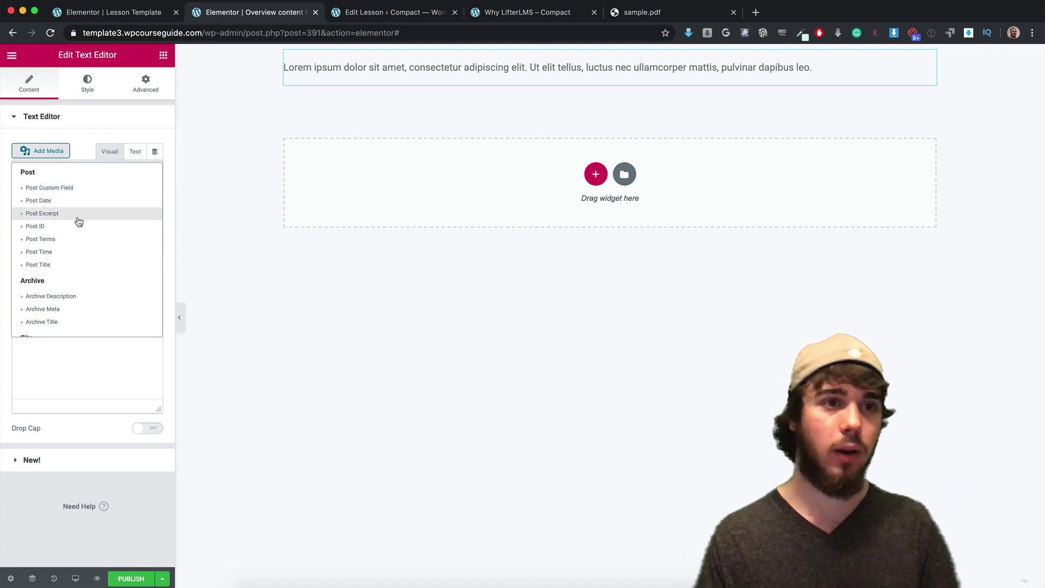
pyautogui.scroll(-6, 79, 219)
pyautogui.scroll(-4, 84, 215)
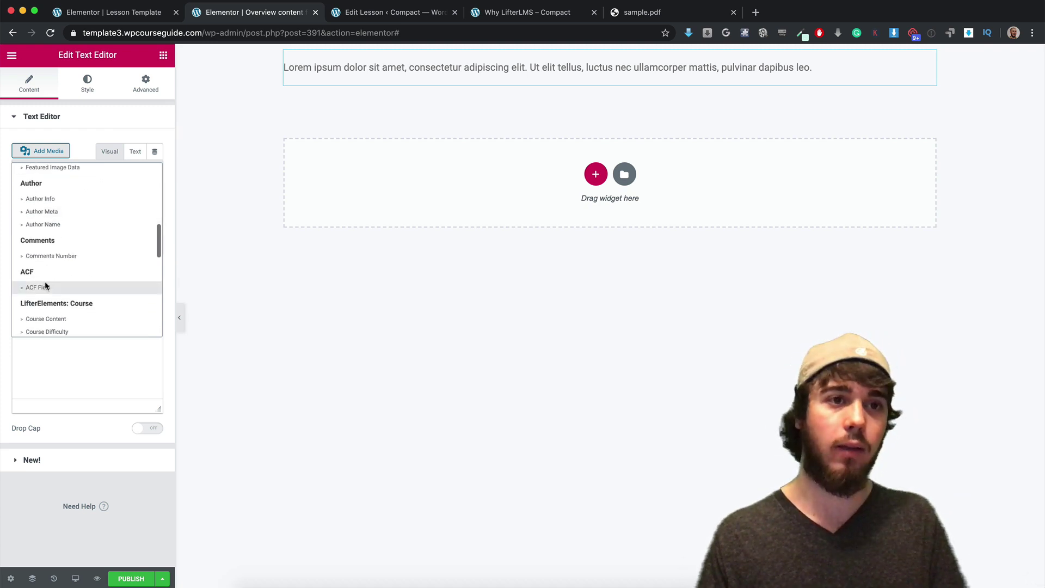
pyautogui.click(45, 287)
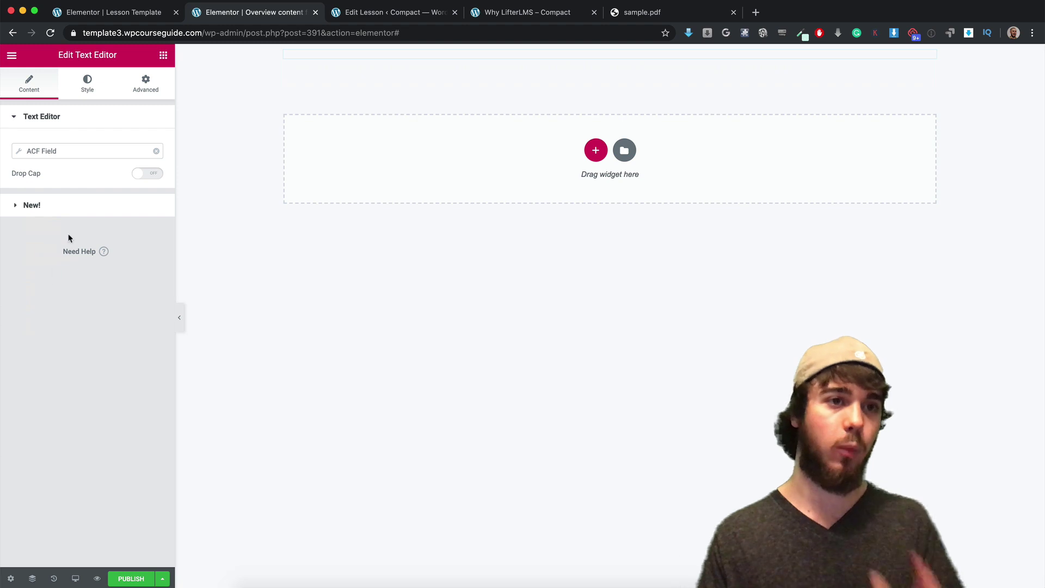
# Set the Text Editor widget's ACF Field key to Overview from the Lesson Custom Fields group.
pyautogui.click(97, 155)
pyautogui.click(86, 201)
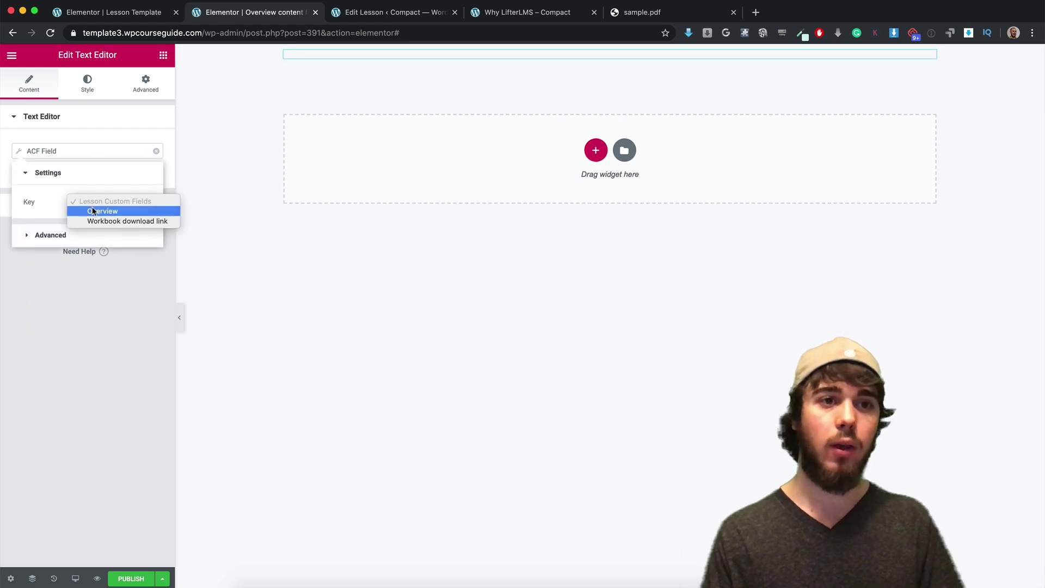
pyautogui.click(94, 211)
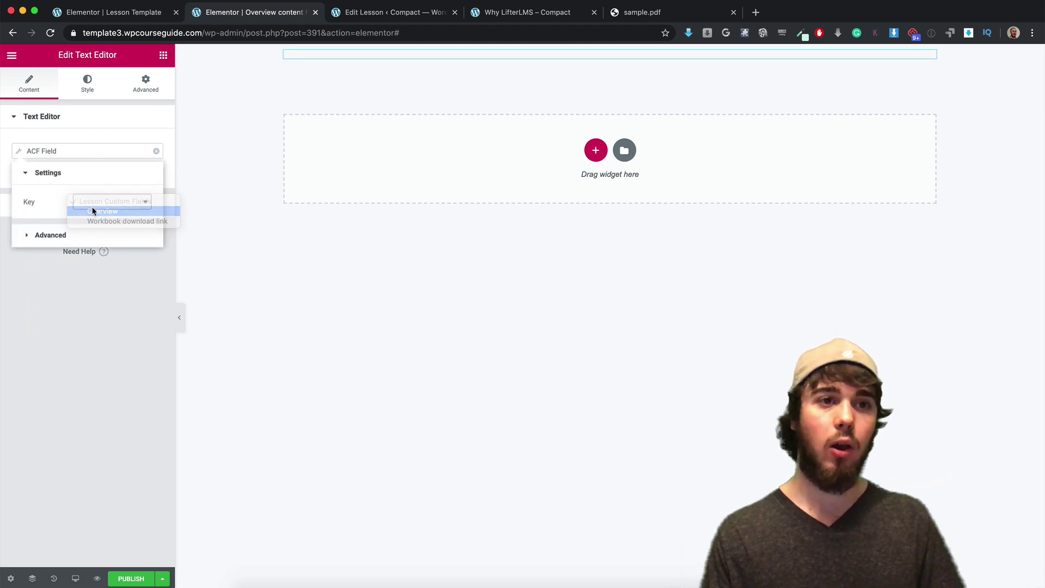
pyautogui.click(60, 322)
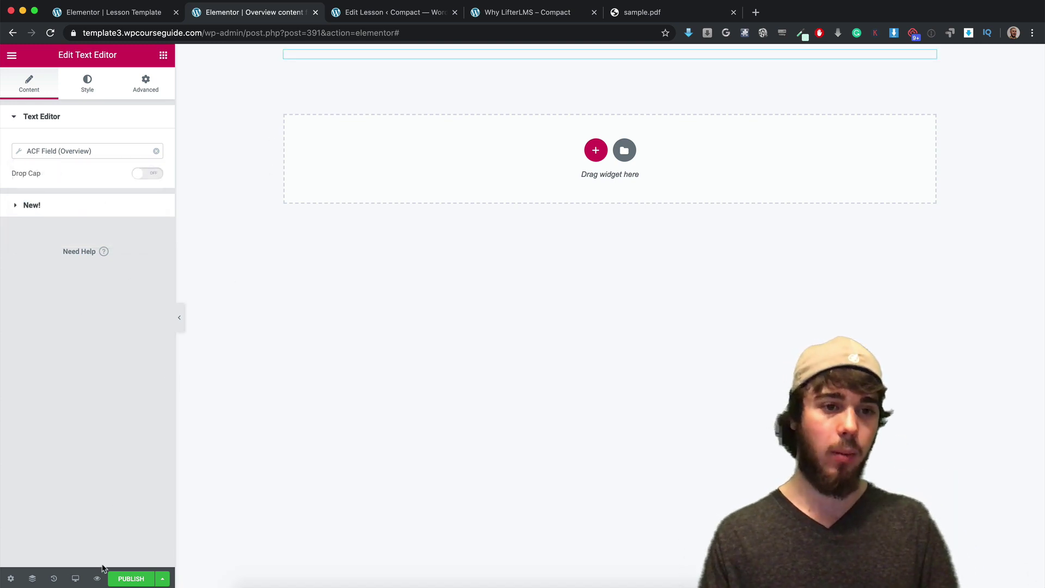
# Publish the overview content template after removing its display condition for all pages.
pyautogui.click(121, 578)
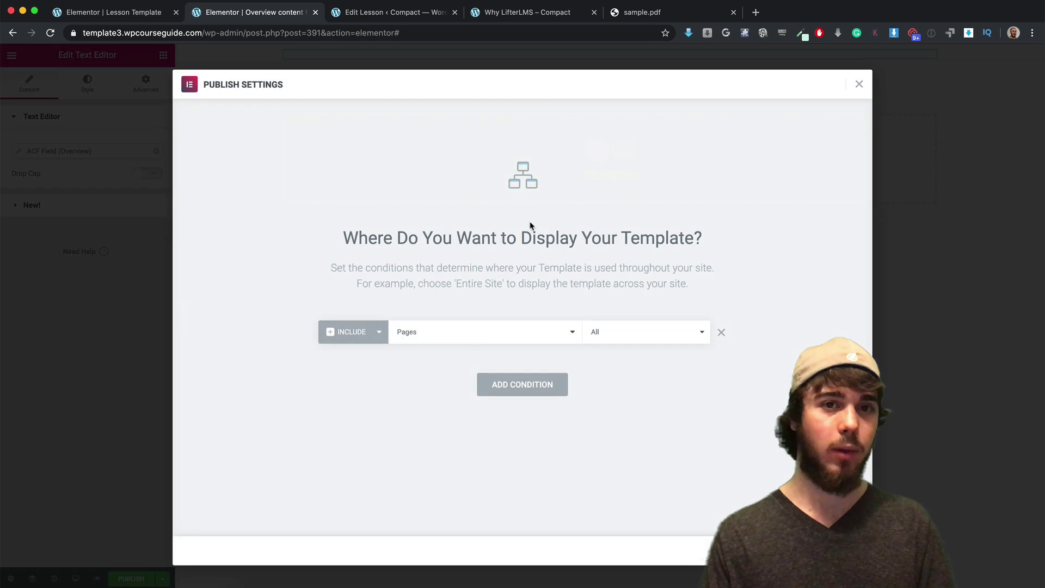
pyautogui.click(721, 334)
pyautogui.click(833, 551)
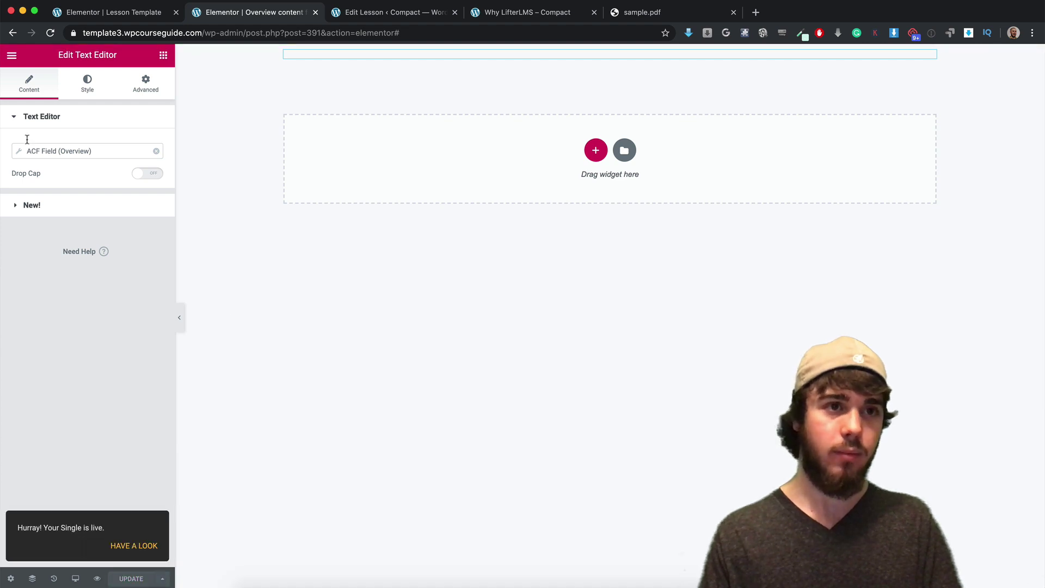
# Exit to the dashboard, list all saved templates and copy the shortcode of the "Overview content for lessons" template.
pyautogui.click(11, 54)
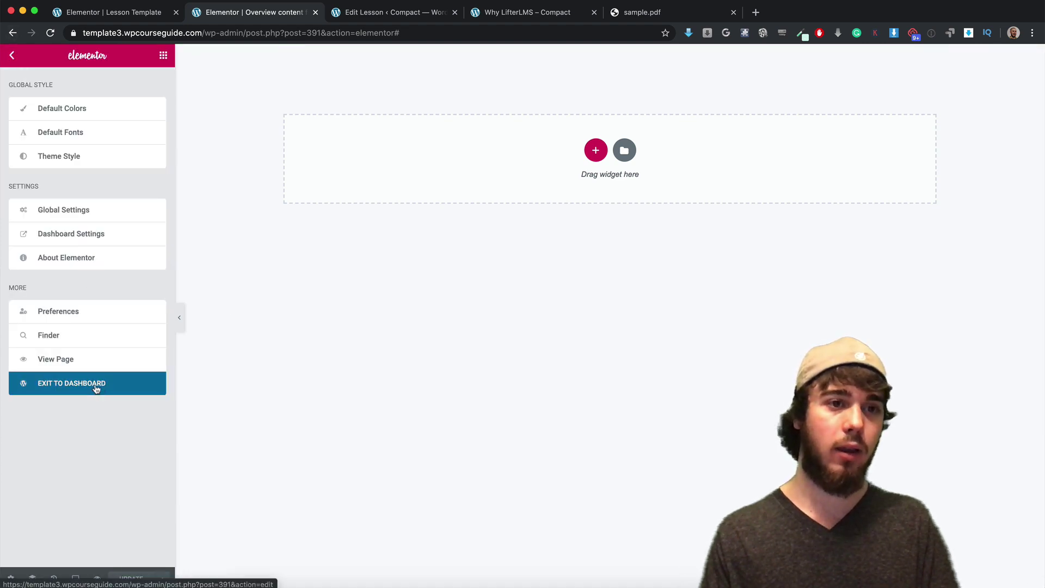
pyautogui.click(96, 388)
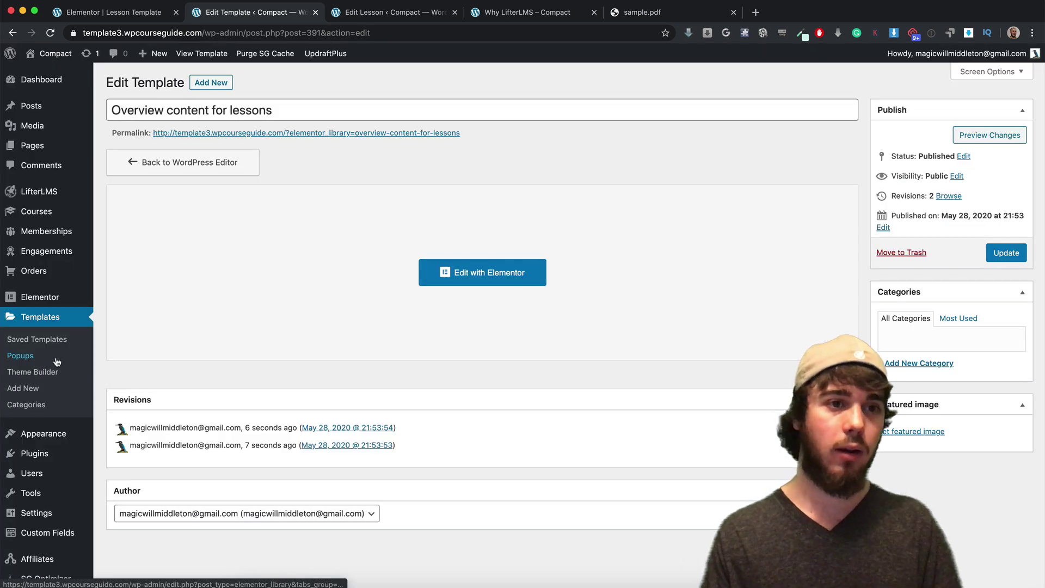
pyautogui.click(43, 323)
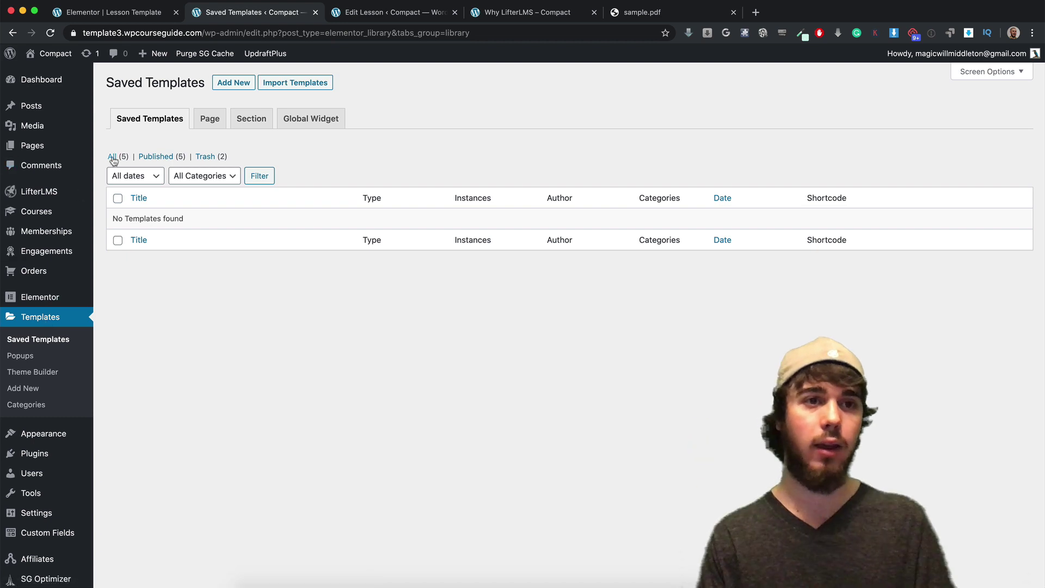
pyautogui.click(114, 158)
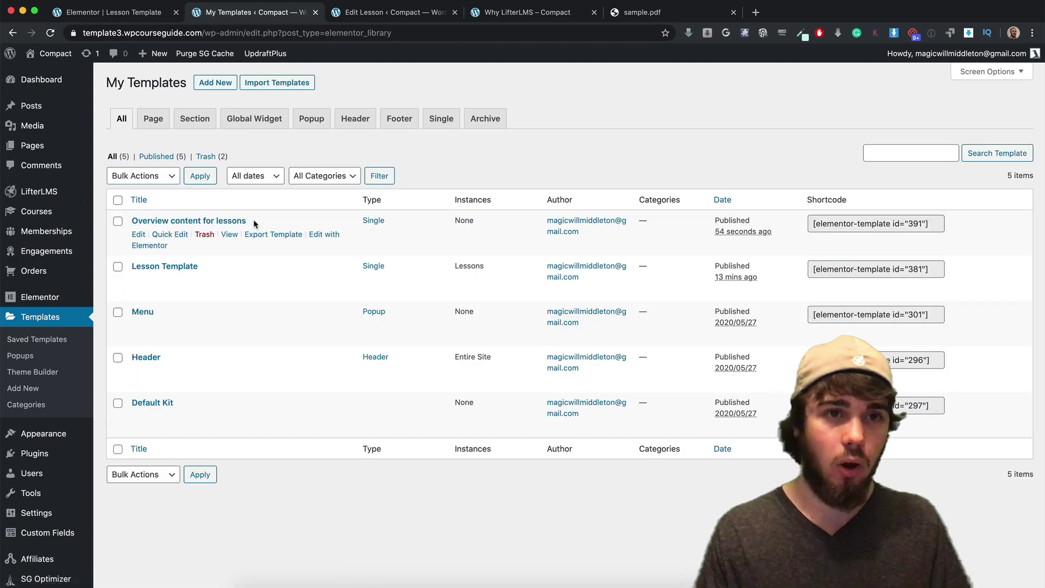
pyautogui.click(884, 219)
pyautogui.press('super+c')
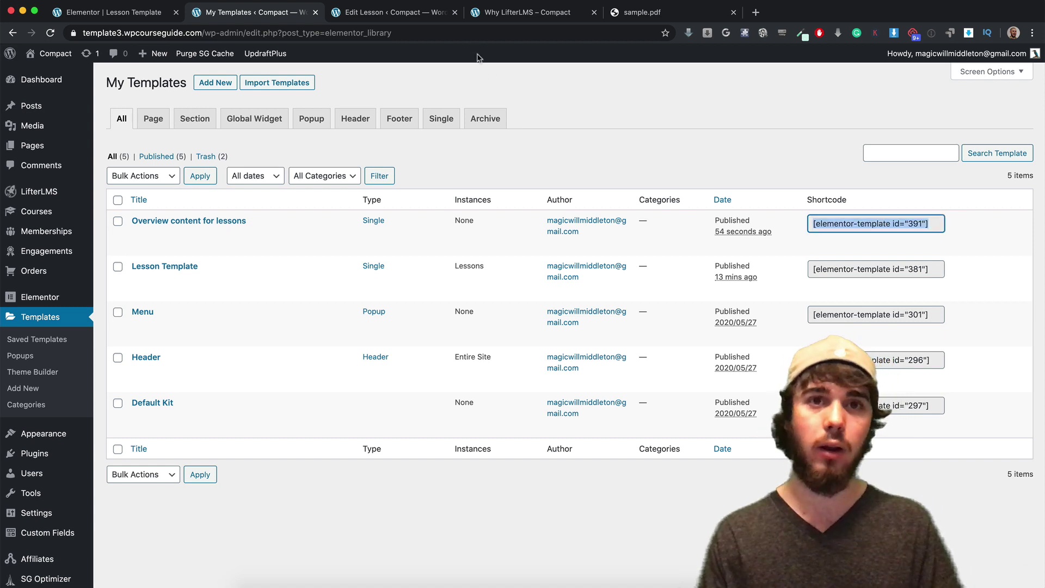
# Replace the Overview tab's placeholder text in the Lesson Template with the shortcode [elementor-template id="391"] and update the template.
pyautogui.click(126, 16)
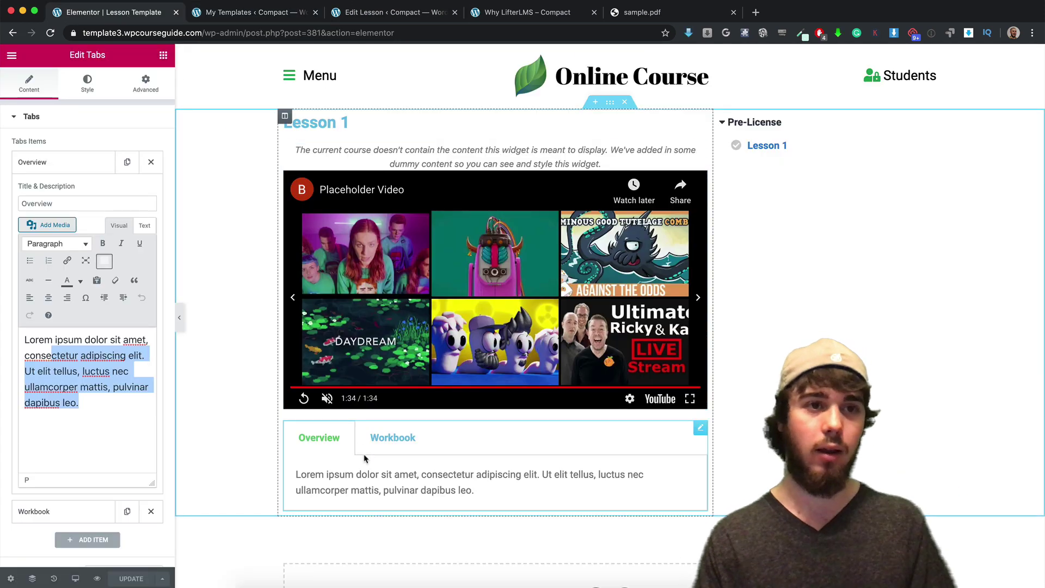
pyautogui.press('super+a')
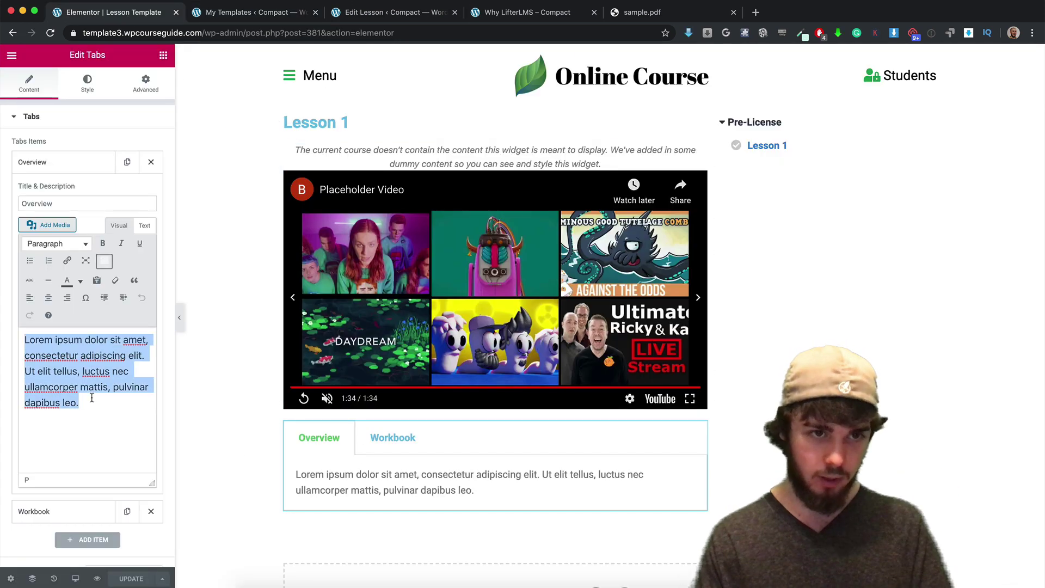
pyautogui.press('super+v')
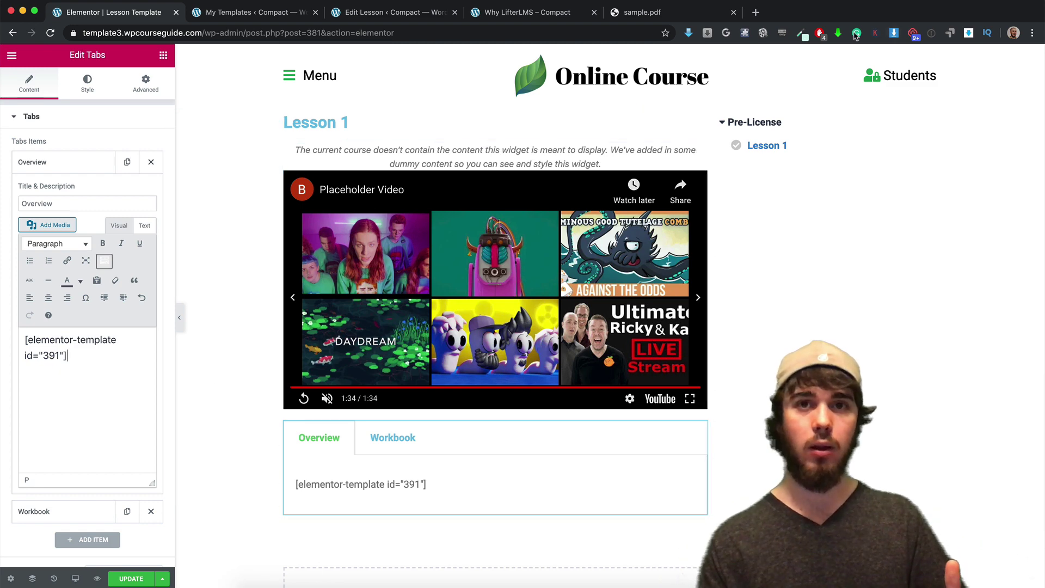
pyautogui.click(393, 12)
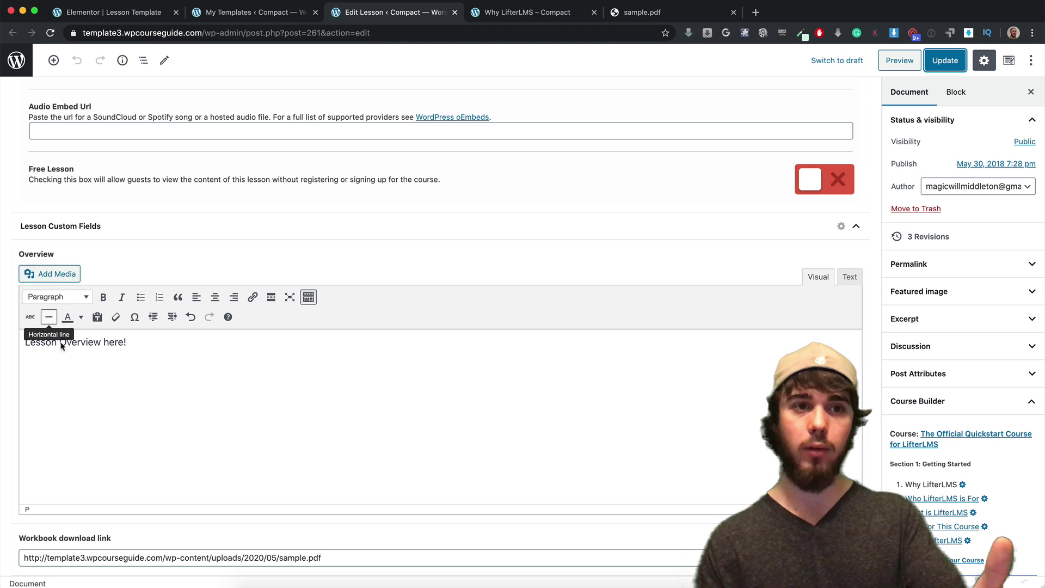
pyautogui.click(100, 16)
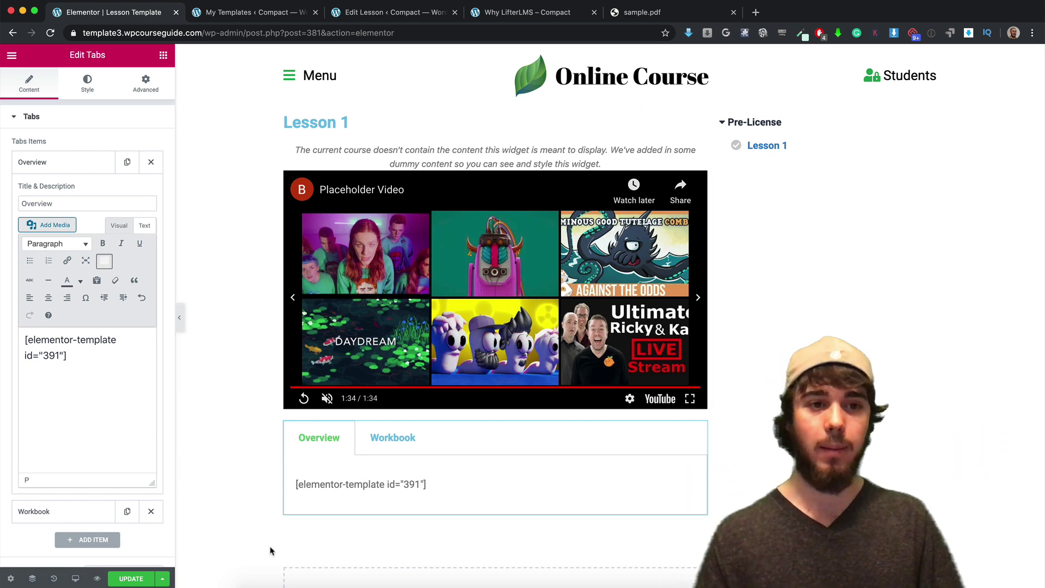
pyautogui.click(133, 579)
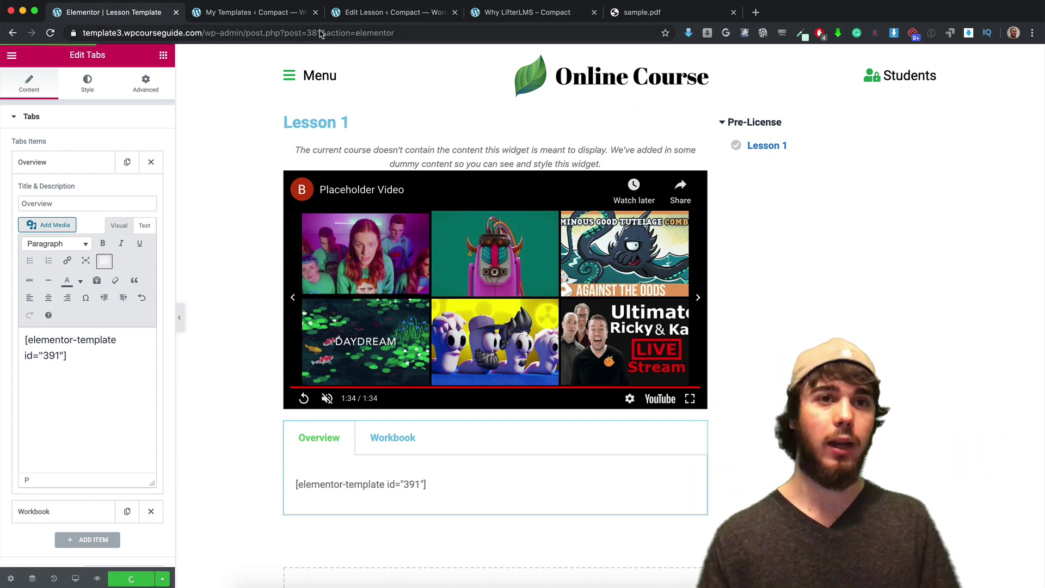
# Reload the live "Why LifterLMS" lesson to check its Overview tab, and open the "What is LifterLMS" lesson.
pyautogui.click(546, 15)
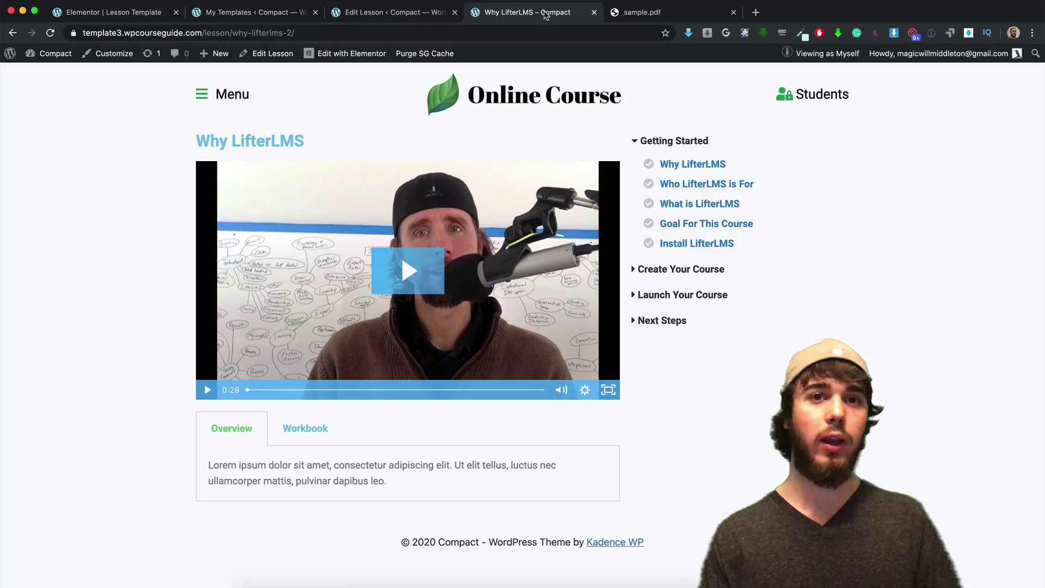
pyautogui.click(50, 33)
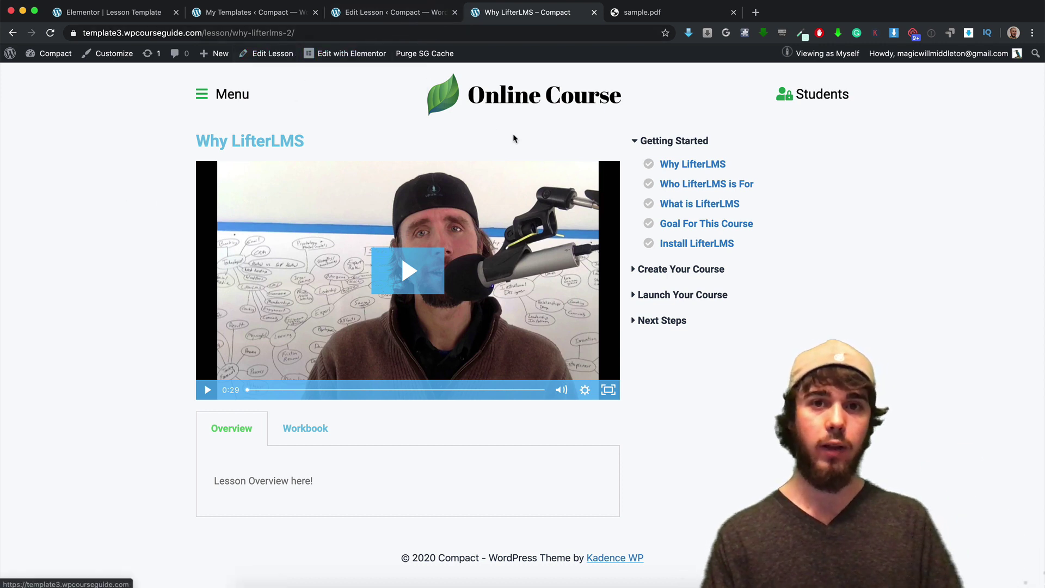
pyautogui.click(678, 211)
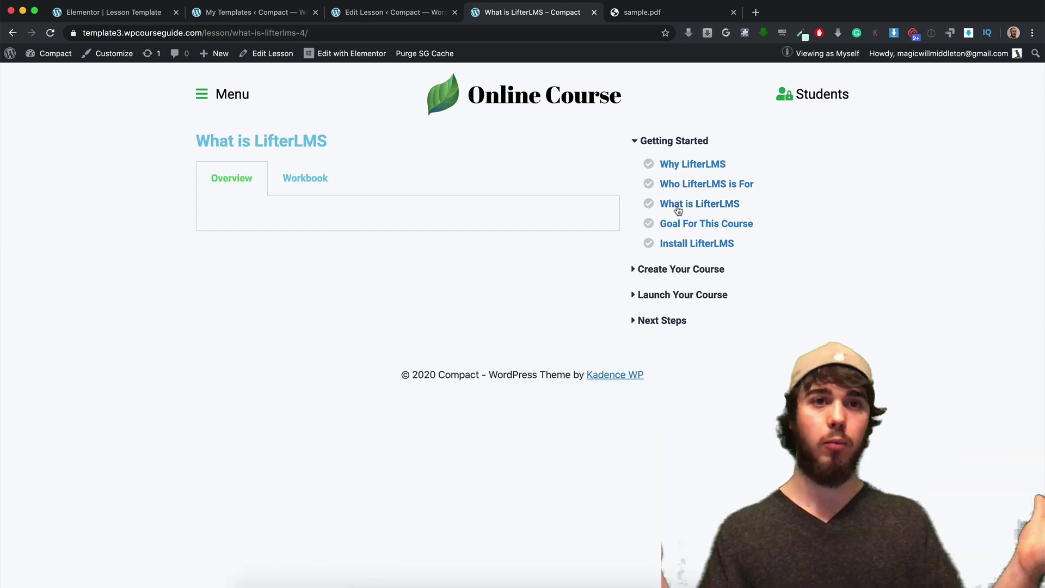
# Edit the "What is LifterLMS" lesson in a new browser tab, enter "Hey this is lesson 3 overview" as its Overview field and update it.
pyautogui.rightClick(283, 53)
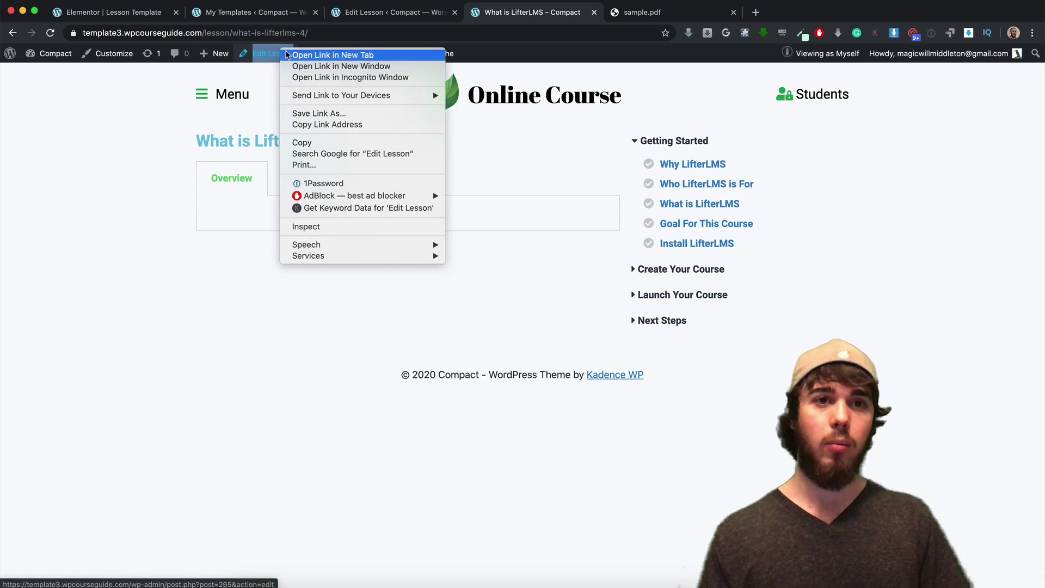
pyautogui.click(289, 57)
pyautogui.click(621, 19)
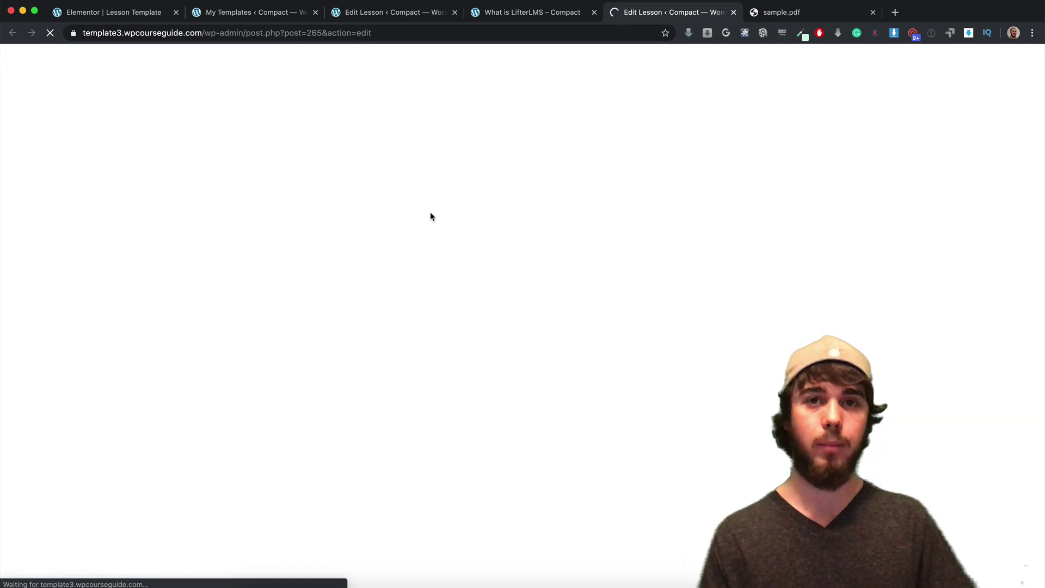
pyautogui.scroll(-10, 427, 212)
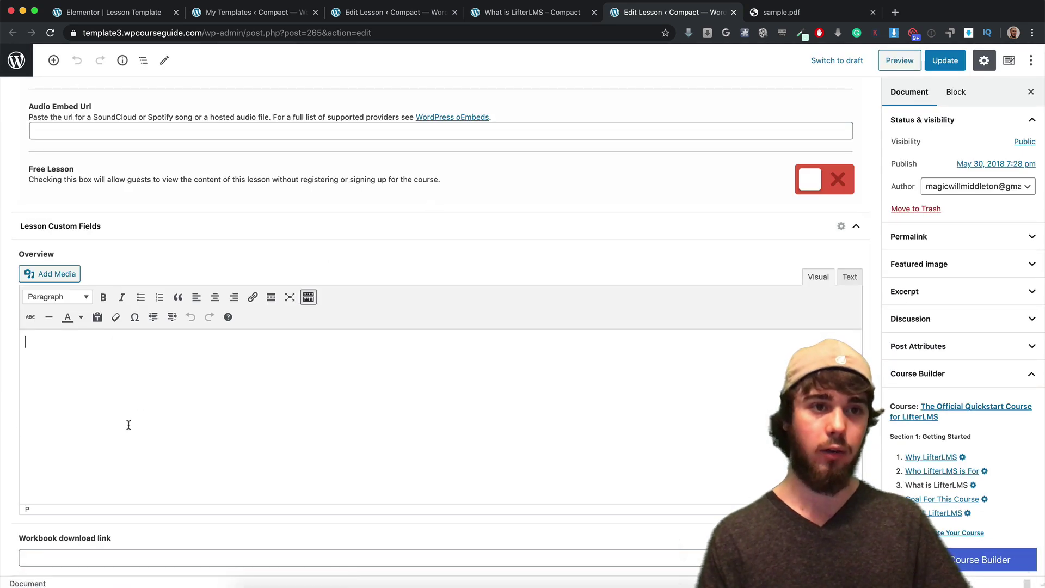
pyautogui.click(125, 425)
pyautogui.write('Hey this is lesson 3 overview')
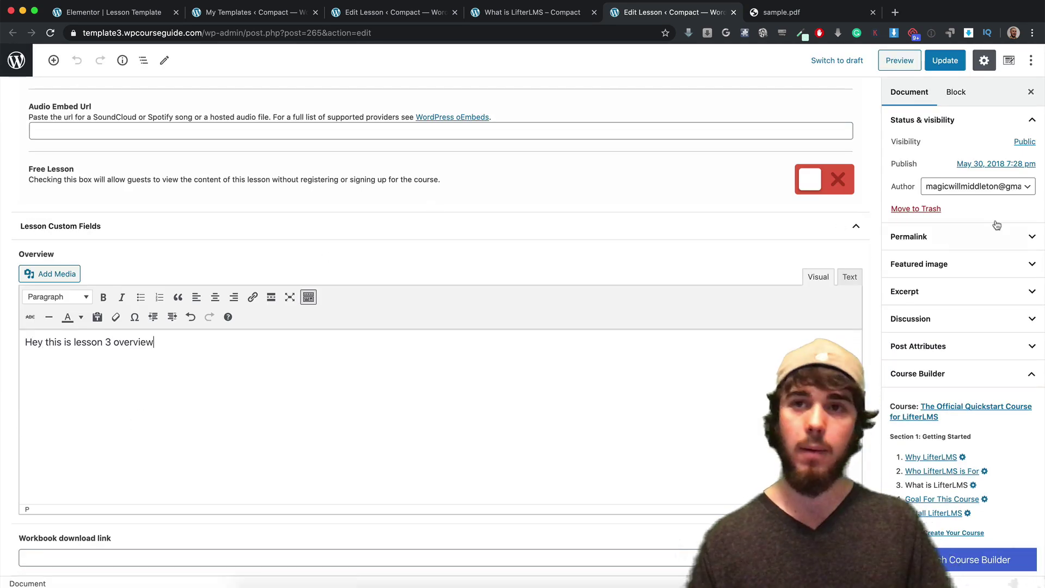
pyautogui.click(945, 60)
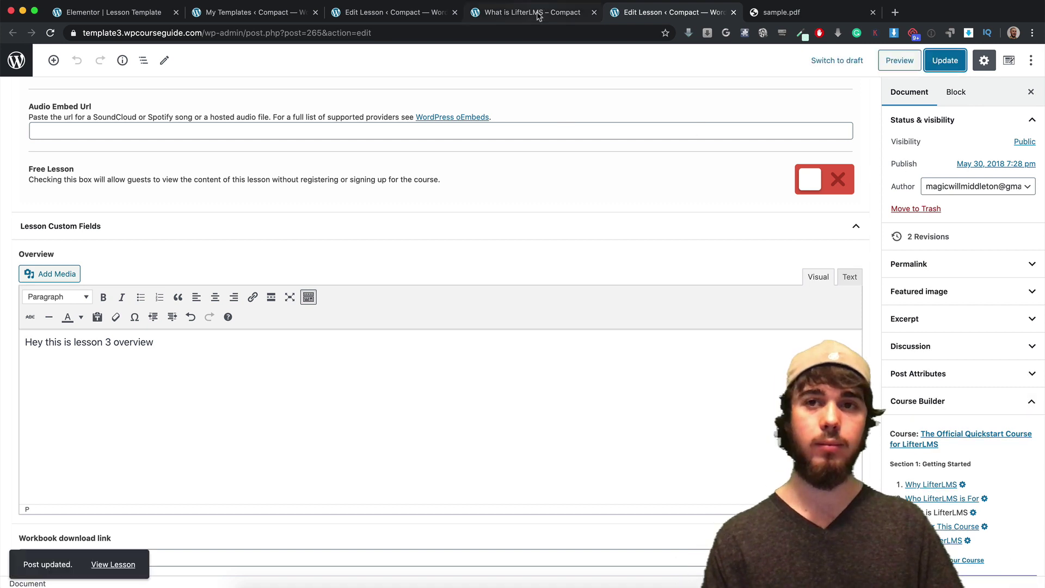
# Compare the live "What is LifterLMS" overview with its custom field, and view the Workbook tab of the "Why LifterLMS" lesson.
pyautogui.click(527, 12)
pyautogui.click(110, 56)
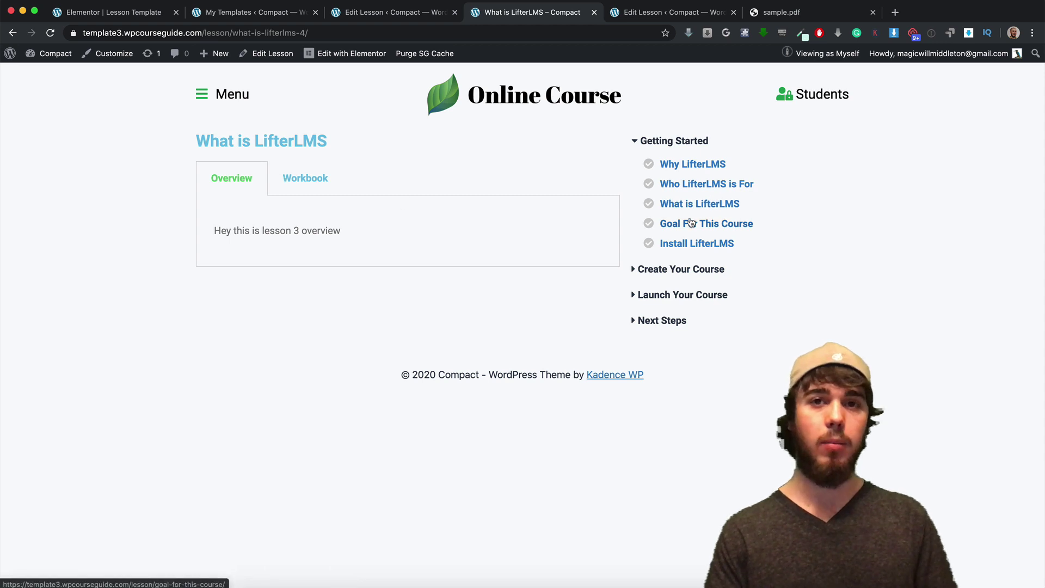
pyautogui.click(661, 14)
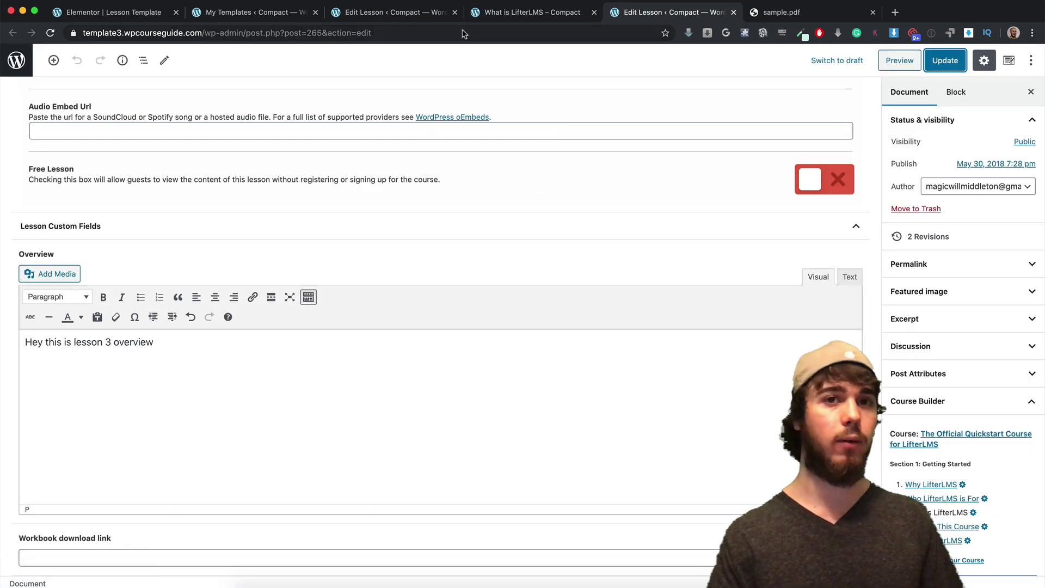
pyautogui.click(478, 13)
pyautogui.moveTo(273, 229); pyautogui.dragTo(418, 237)
pyautogui.click(688, 184)
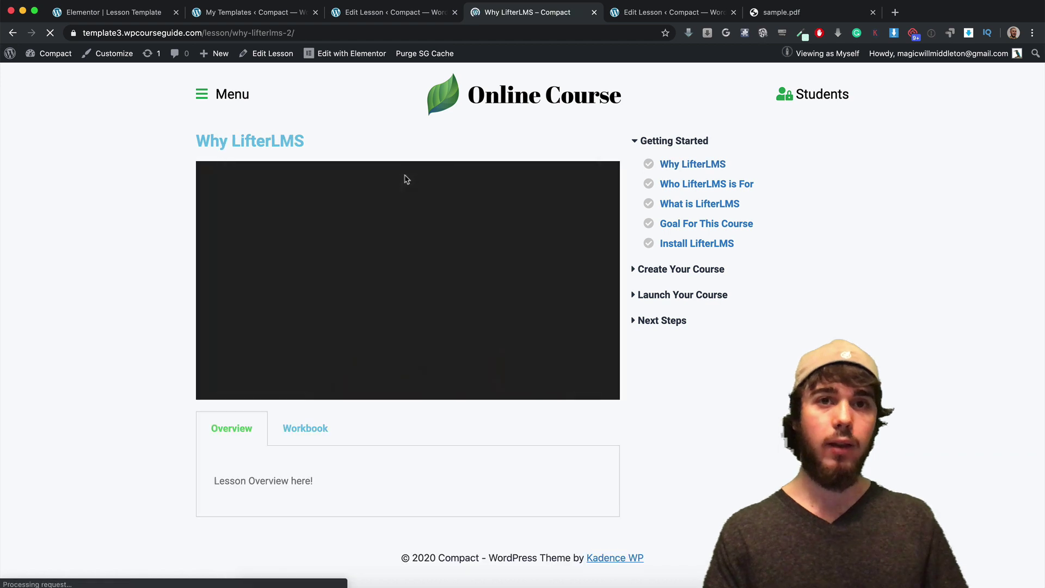
pyautogui.click(306, 430)
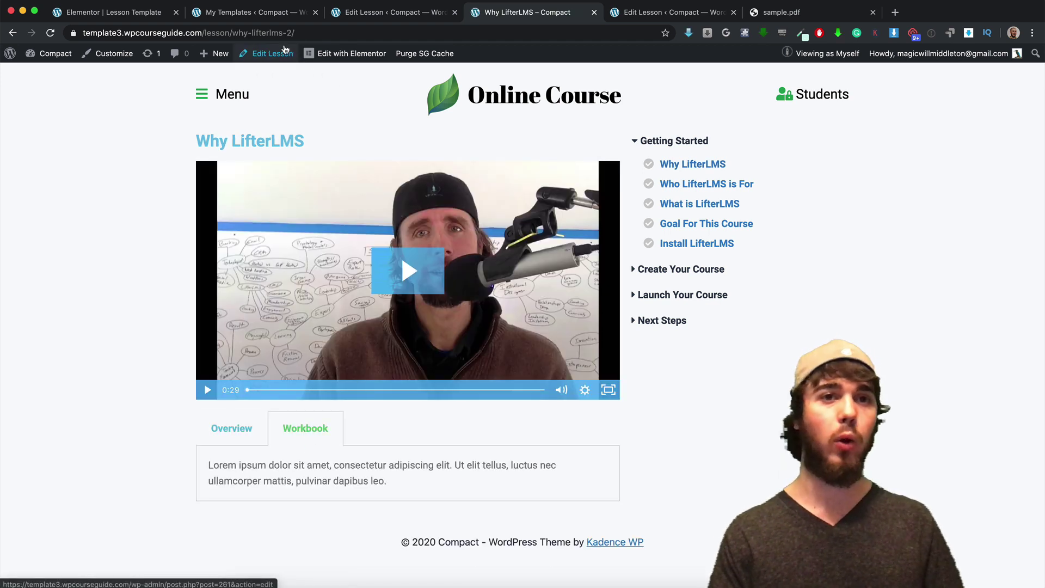
# Create a new Elementor template of type Single for the Page post type, named "Workbook content for lessons".
pyautogui.click(281, 13)
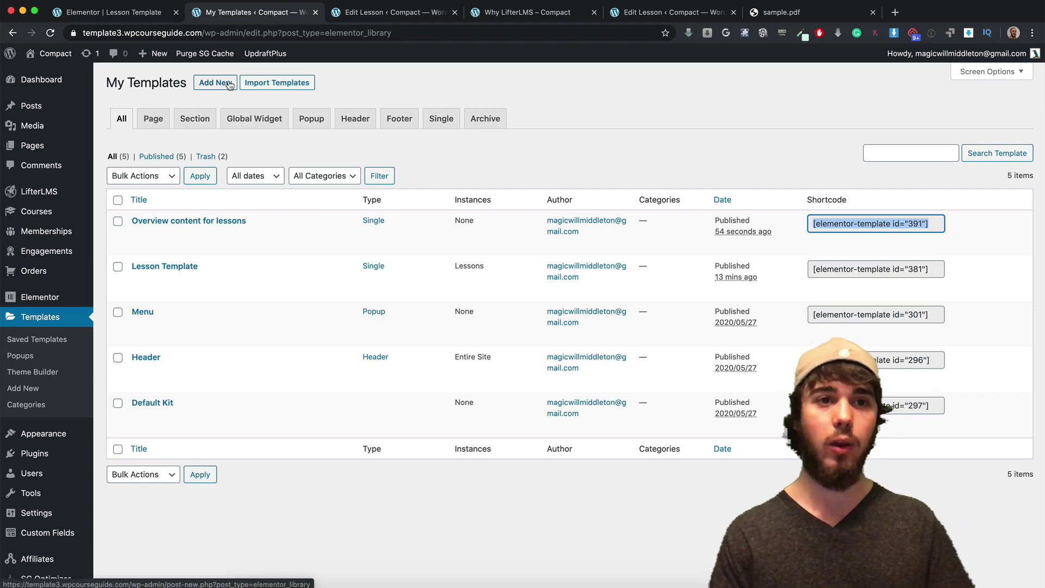
pyautogui.click(229, 85)
pyautogui.click(572, 314)
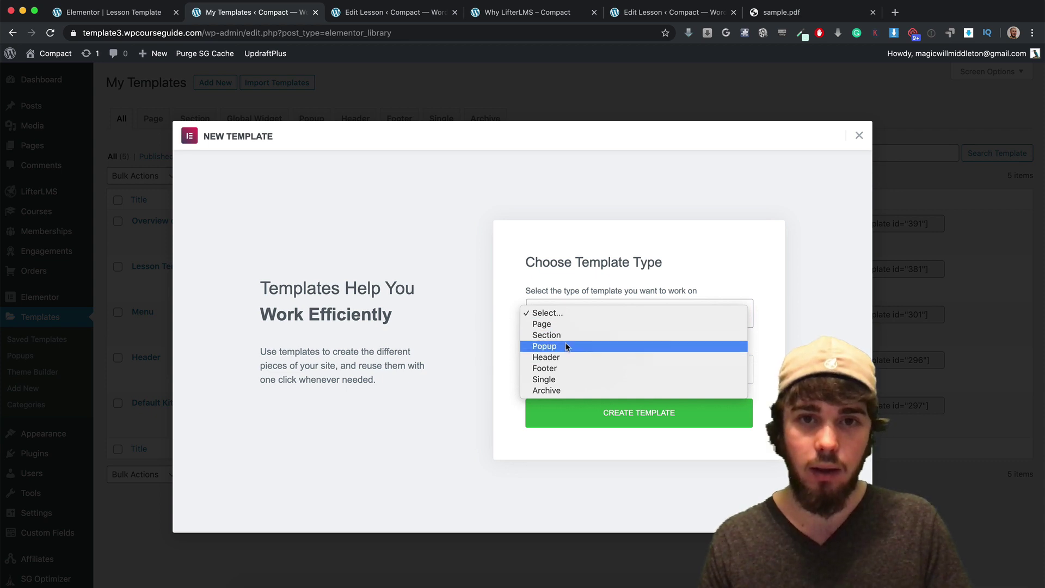
pyautogui.click(563, 379)
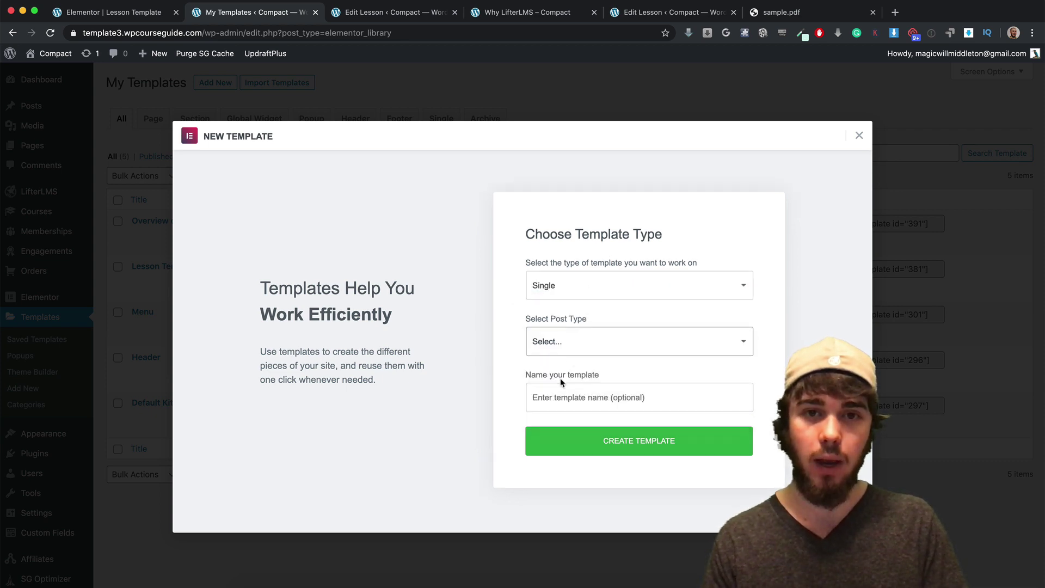
pyautogui.click(575, 342)
pyautogui.click(578, 361)
pyautogui.click(576, 400)
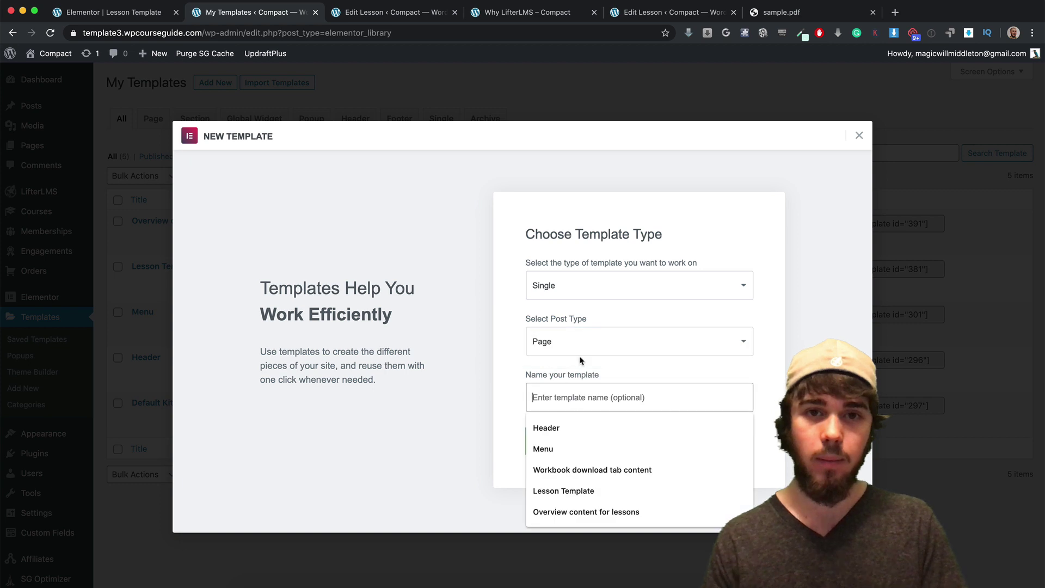
pyautogui.write('Workbo')
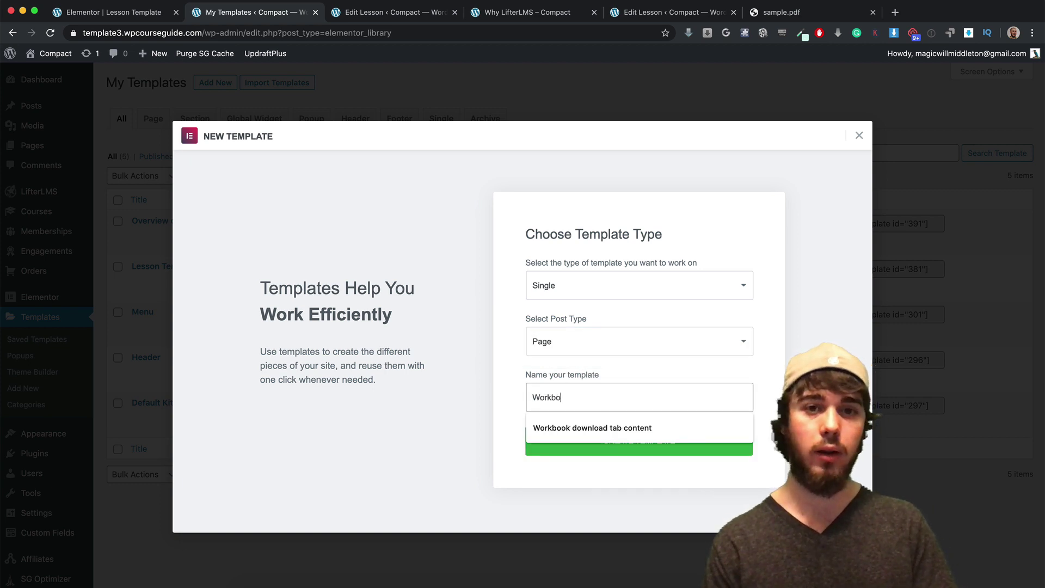
pyautogui.write('ok content for lessons')
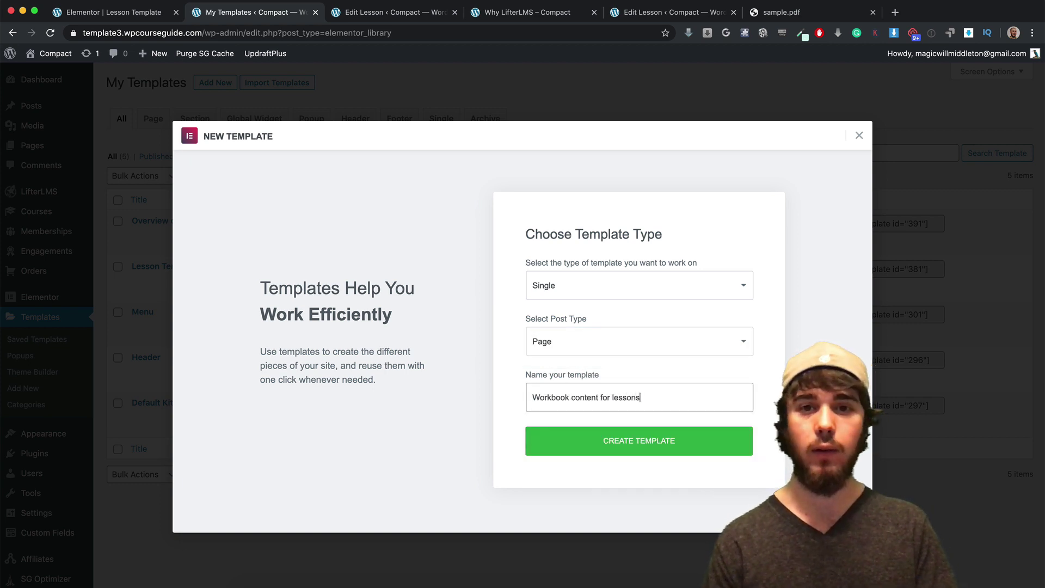
pyautogui.click(633, 435)
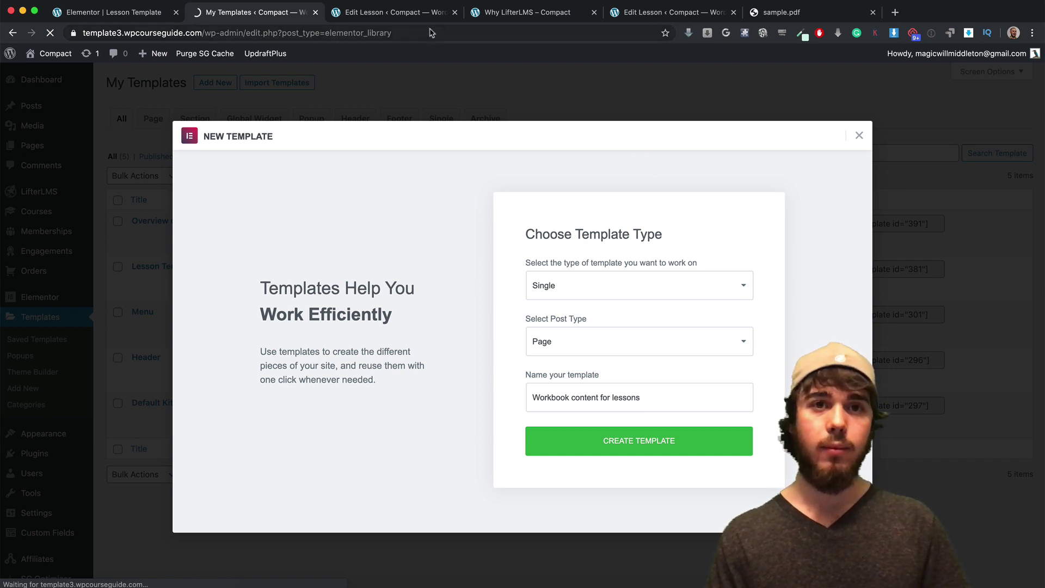
# Close the first lesson editing tab and the template library, and set the workbook template's page layout to Elementor Canvas.
pyautogui.click(454, 12)
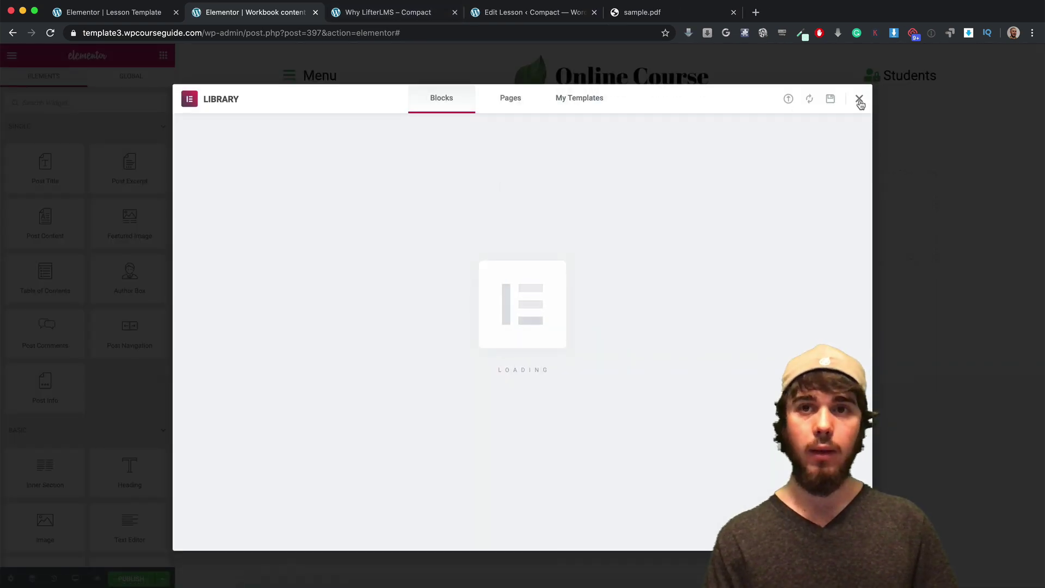
pyautogui.click(860, 99)
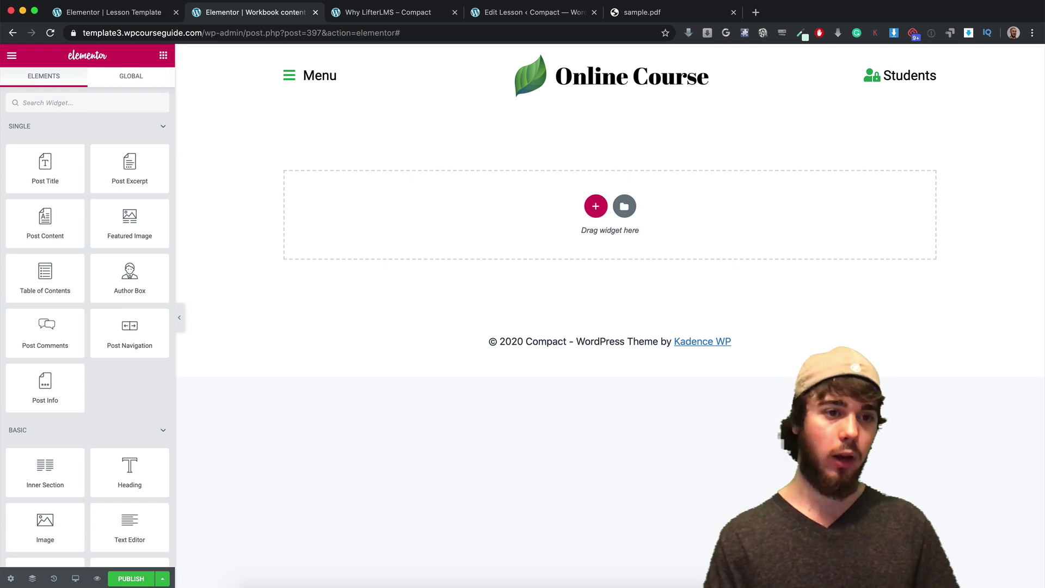
pyautogui.click(10, 578)
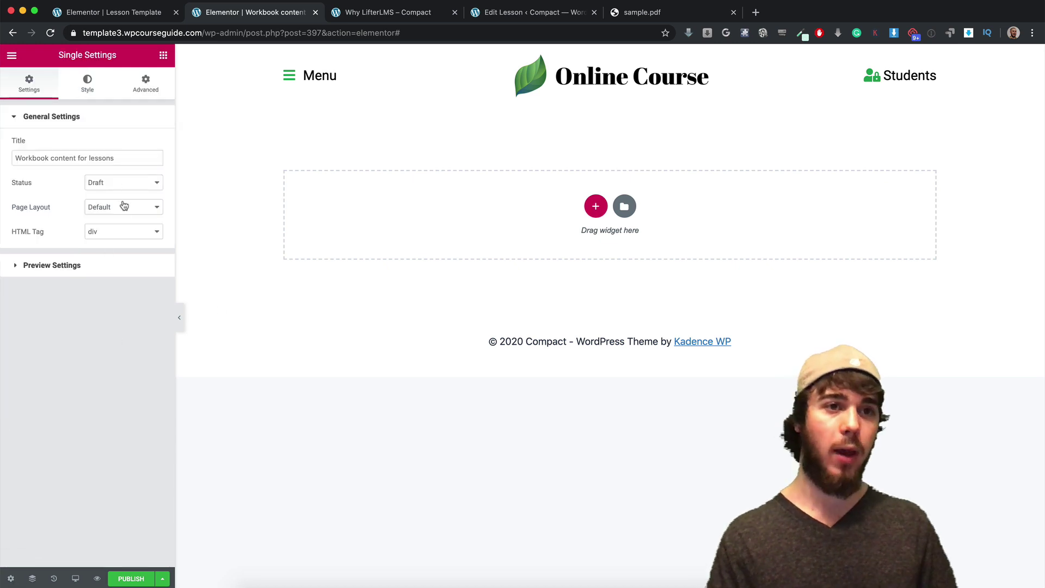
pyautogui.click(122, 205)
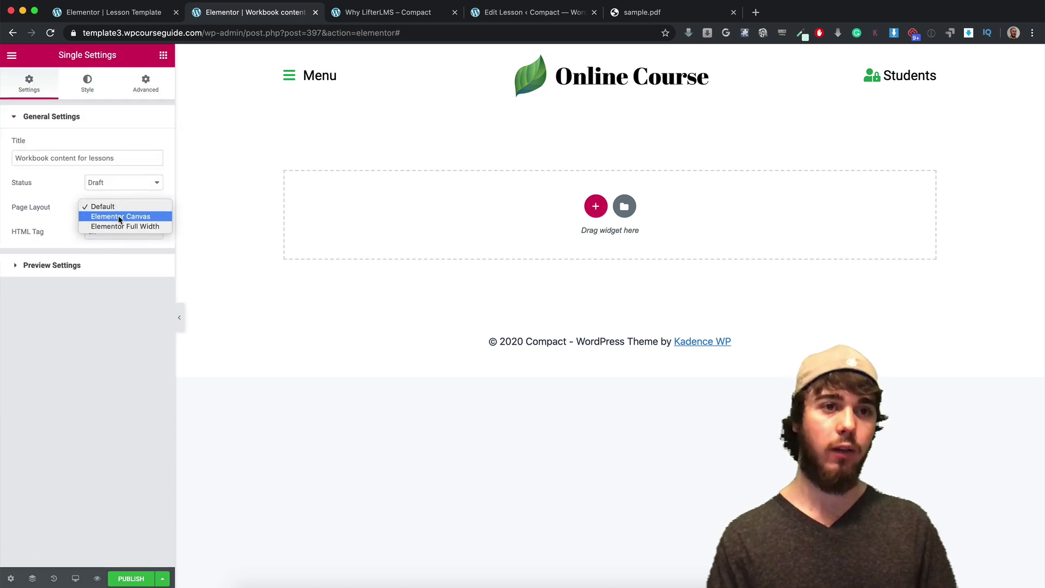
pyautogui.click(120, 216)
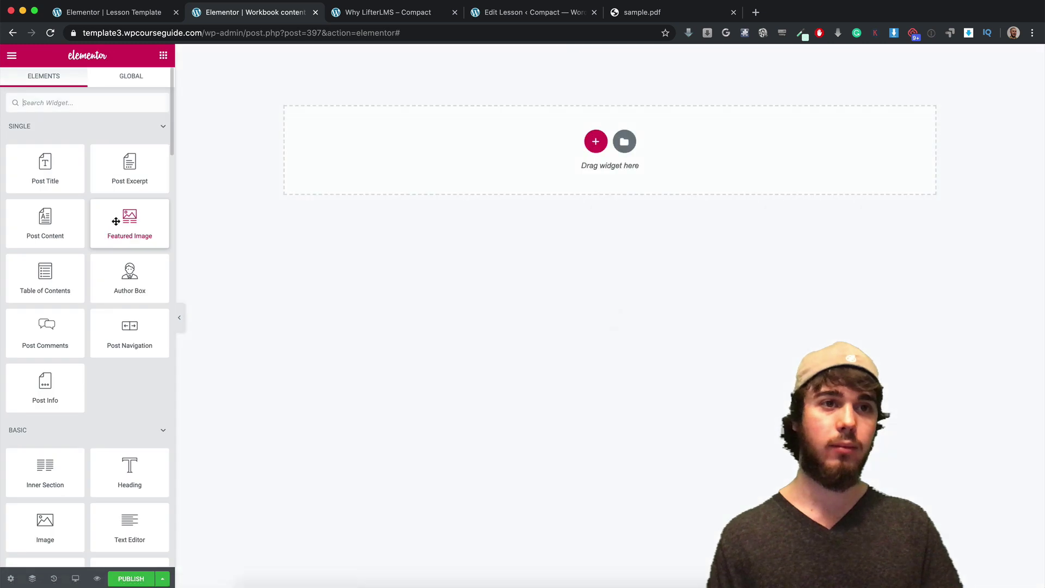
# Check the live lesson's Overview tab, and add a Button widget to the empty workbook template.
pyautogui.click(12, 56)
pyautogui.click(12, 55)
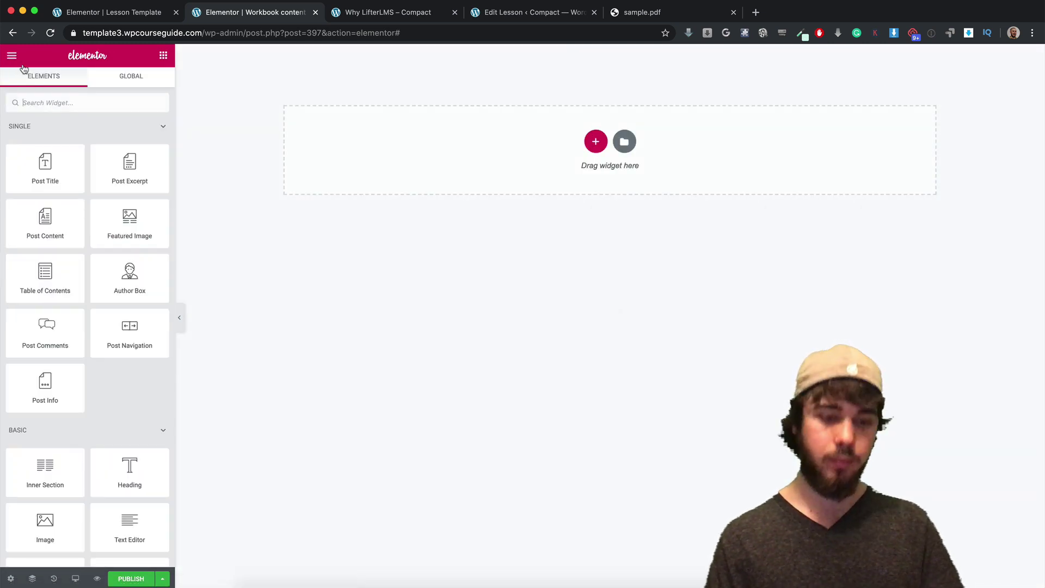
pyautogui.write('button')
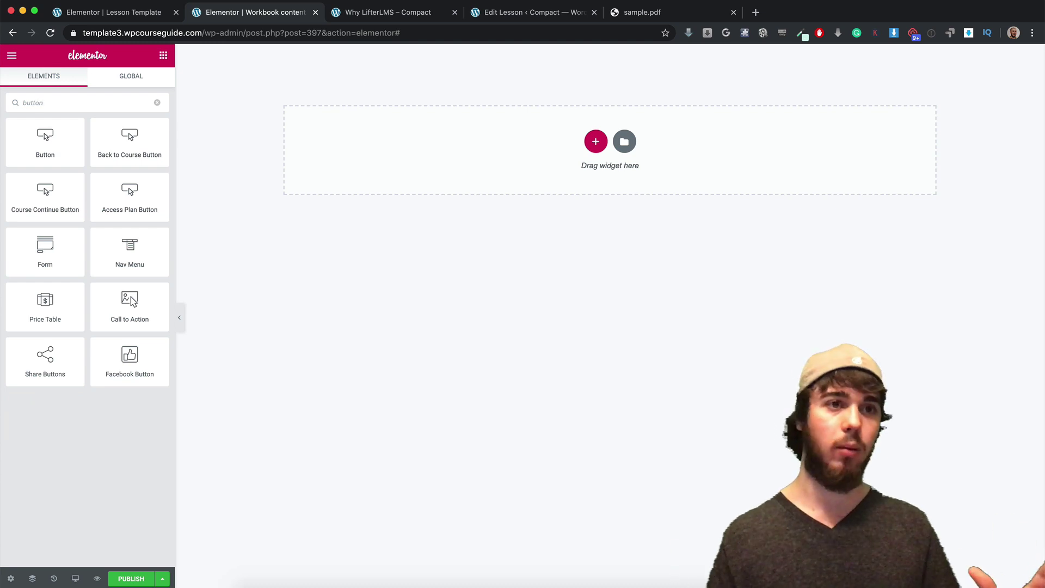
pyautogui.click(397, 13)
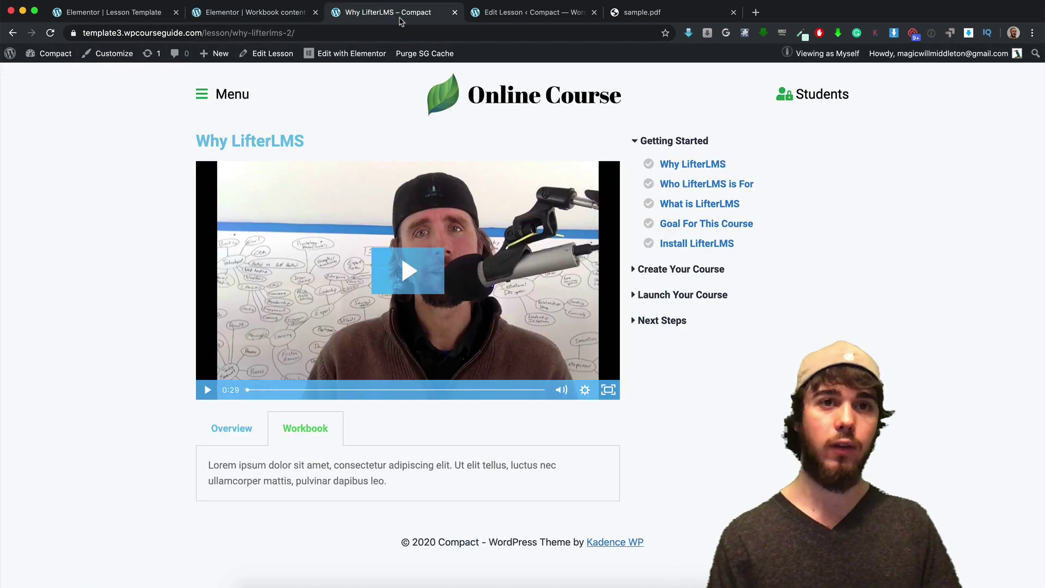
pyautogui.click(246, 431)
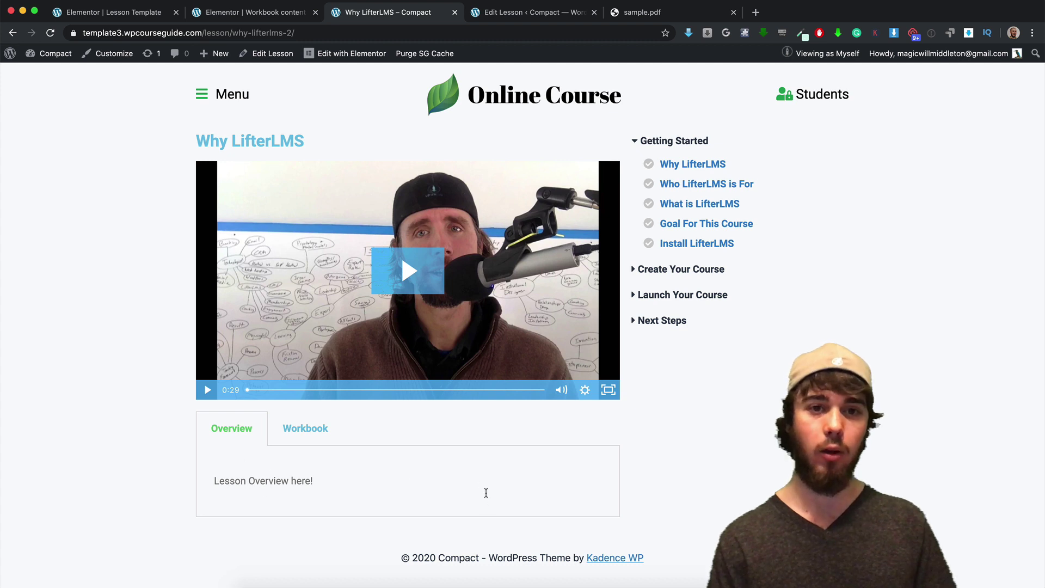
pyautogui.click(260, 13)
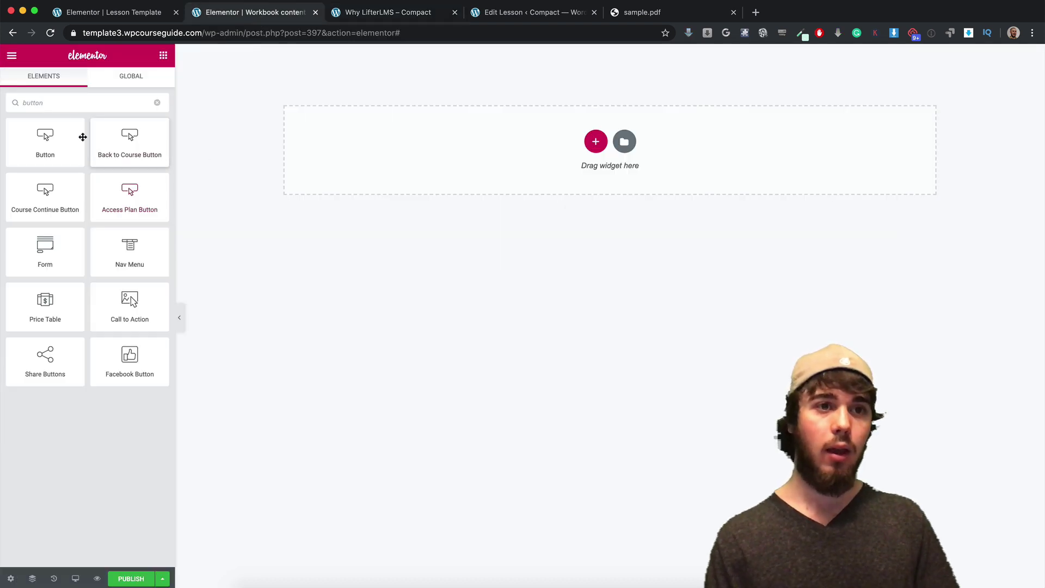
pyautogui.moveTo(43, 135); pyautogui.dragTo(413, 142)
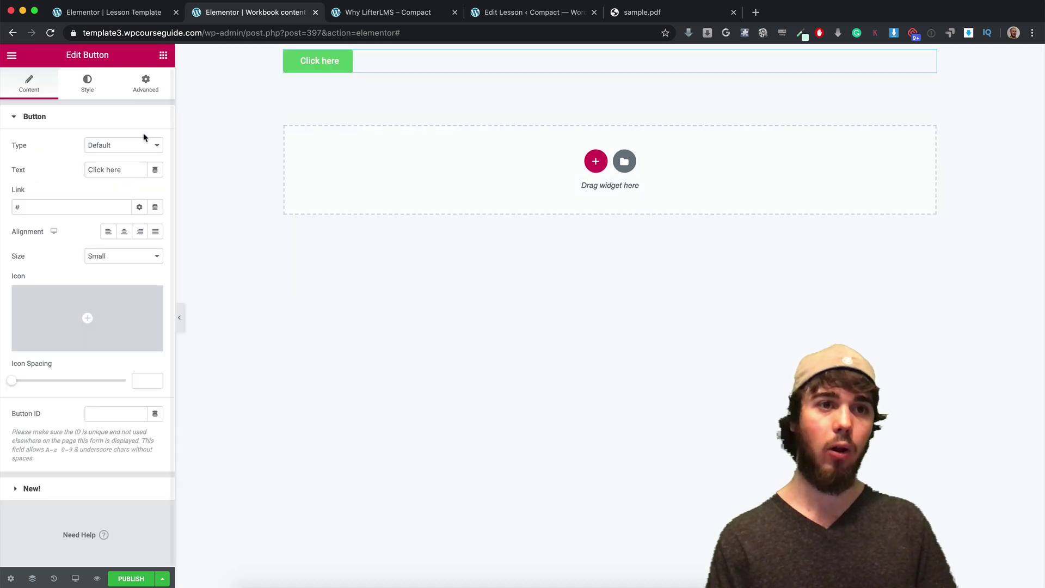
# Set the button's text to "Download workbook now!" and give it a dark red background color.
pyautogui.tripleClick(102, 172)
pyautogui.write('Dow')
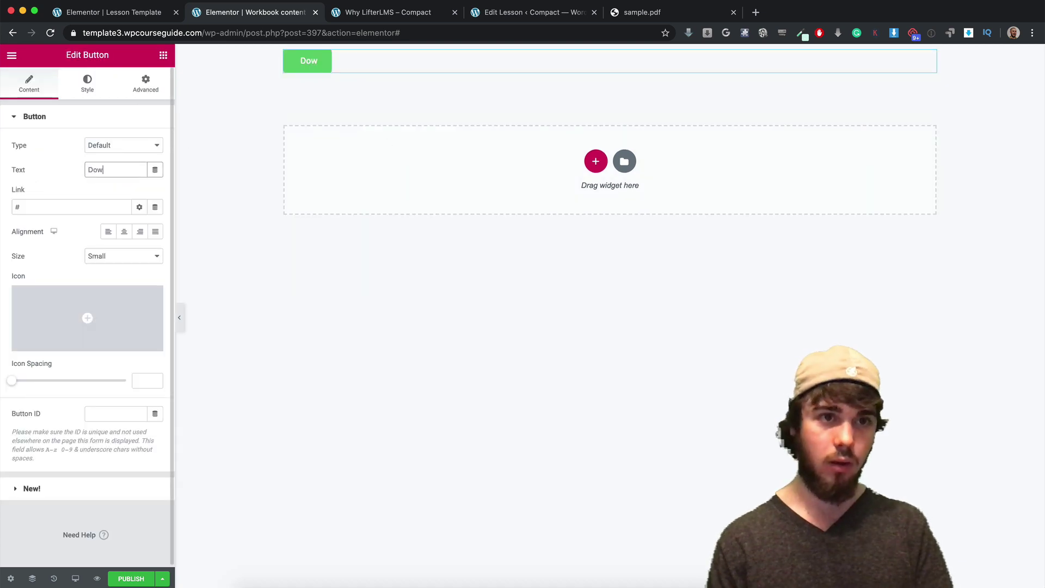
pyautogui.write('nload workbook now!')
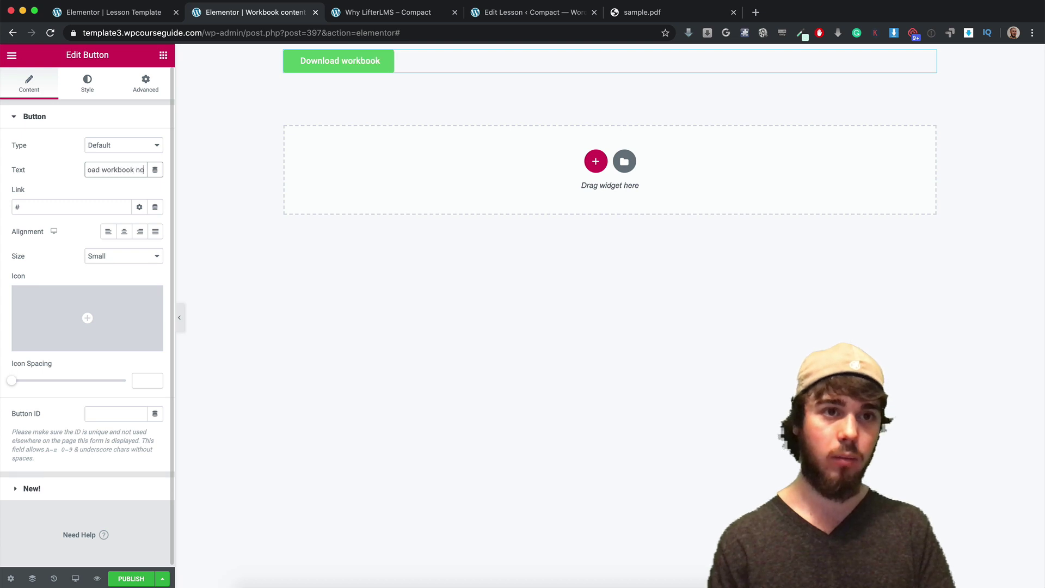
pyautogui.click(86, 83)
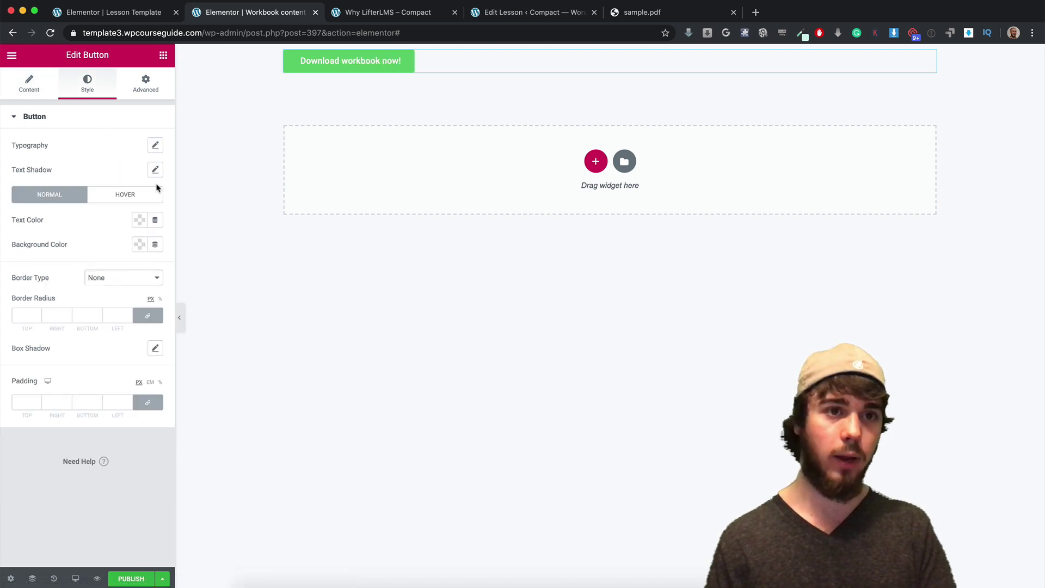
pyautogui.click(137, 247)
pyautogui.moveTo(151, 326); pyautogui.dragTo(188, 336)
# Link the button dynamically to the ACF URL Field, using "Workbook download link" as its key.
pyautogui.click(29, 82)
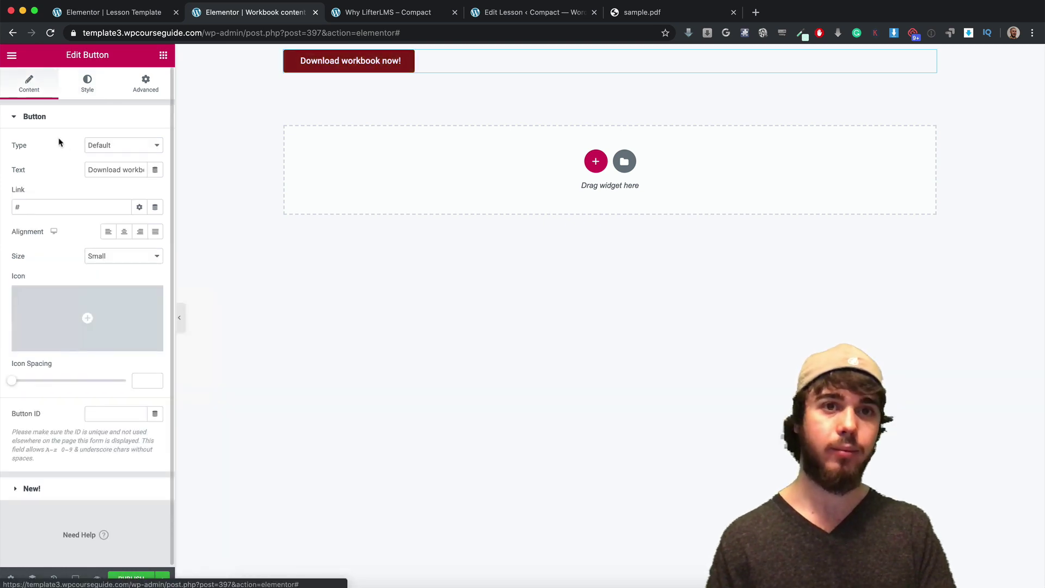
pyautogui.click(154, 207)
pyautogui.scroll(-3, 87, 257)
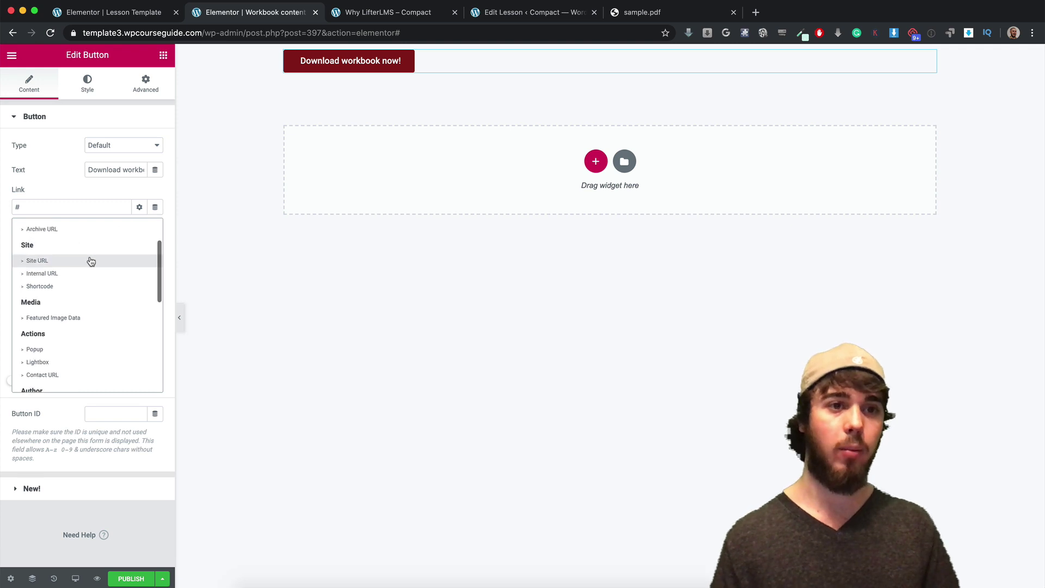
pyautogui.click(479, 13)
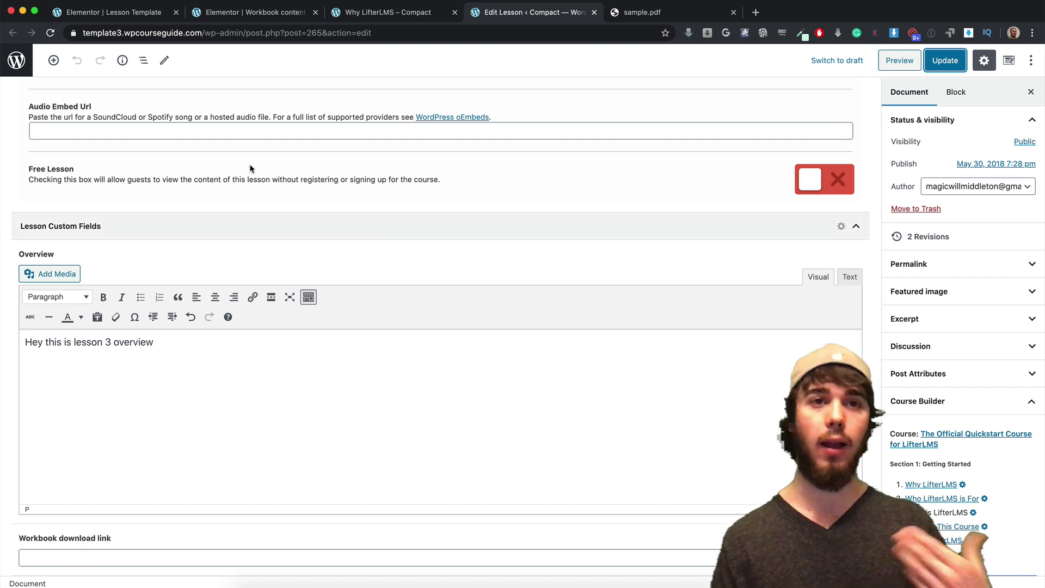
pyautogui.click(256, 12)
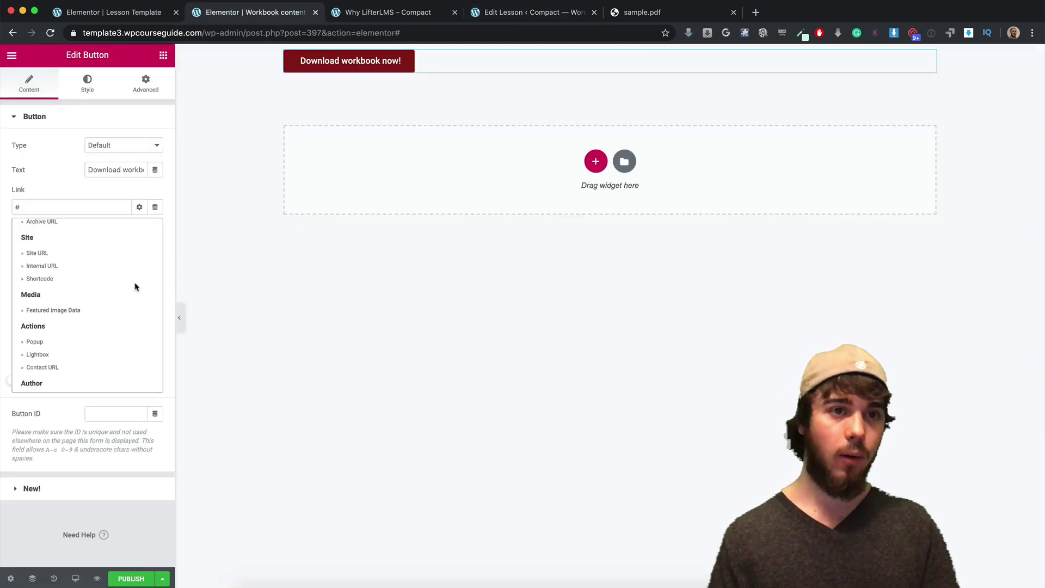
pyautogui.scroll(-3, 92, 280)
pyautogui.scroll(-2, 92, 280)
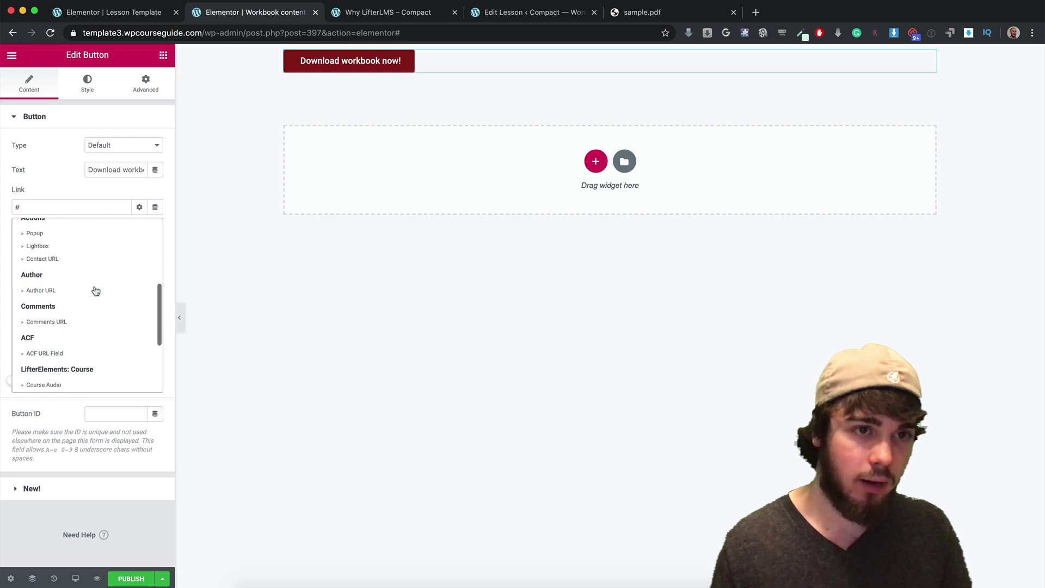
pyautogui.click(71, 352)
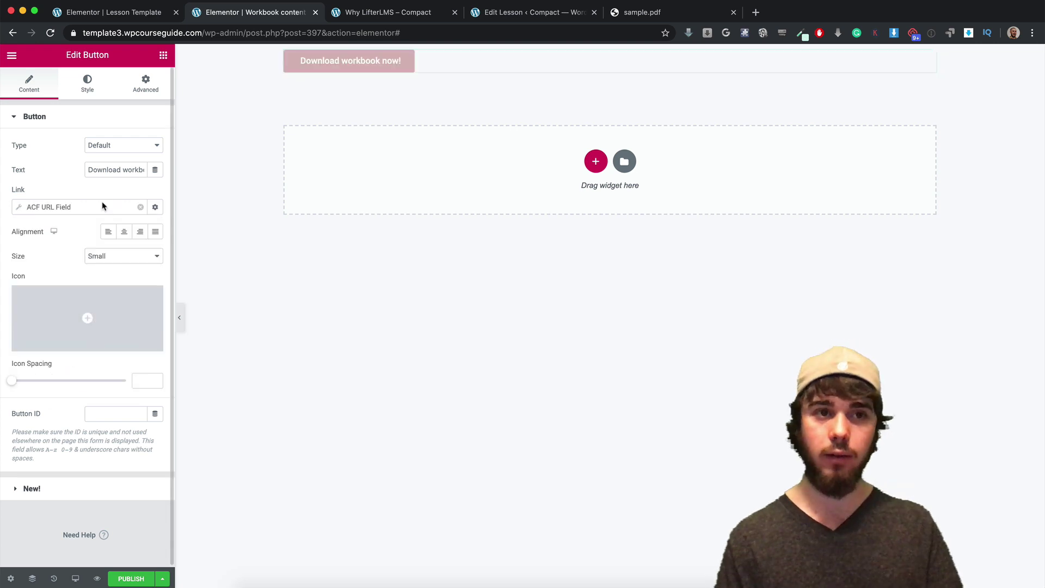
pyautogui.click(102, 206)
pyautogui.click(93, 257)
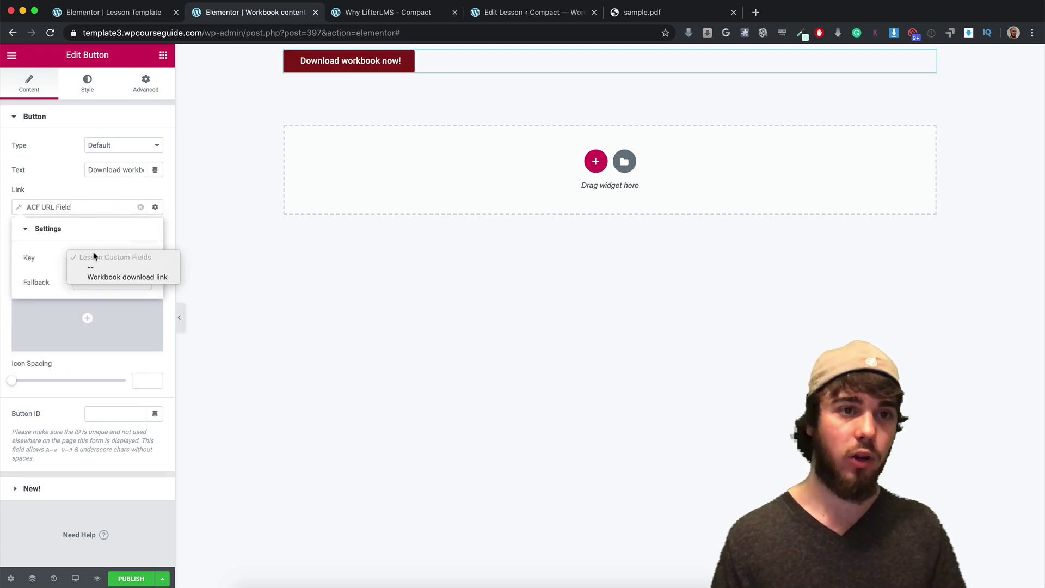
pyautogui.click(99, 277)
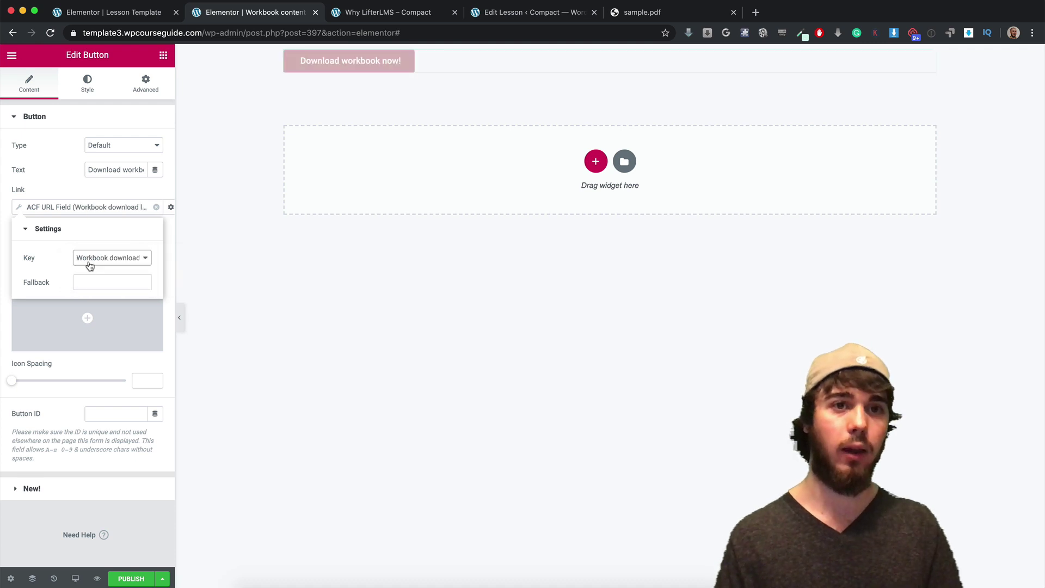
# Publish the workbook template without any display condition, removing the one that includes all pages.
pyautogui.click(124, 579)
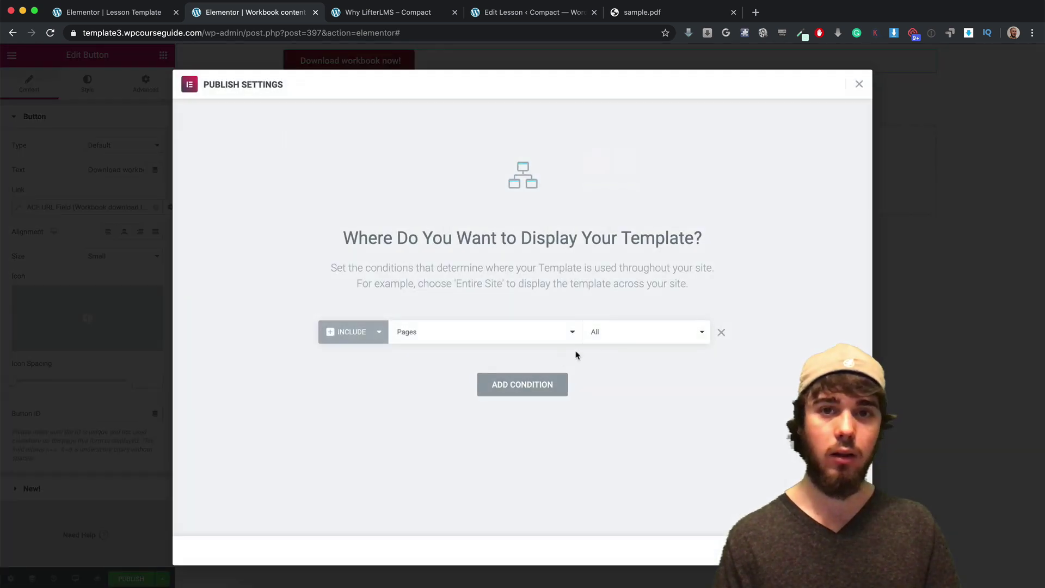
pyautogui.click(721, 333)
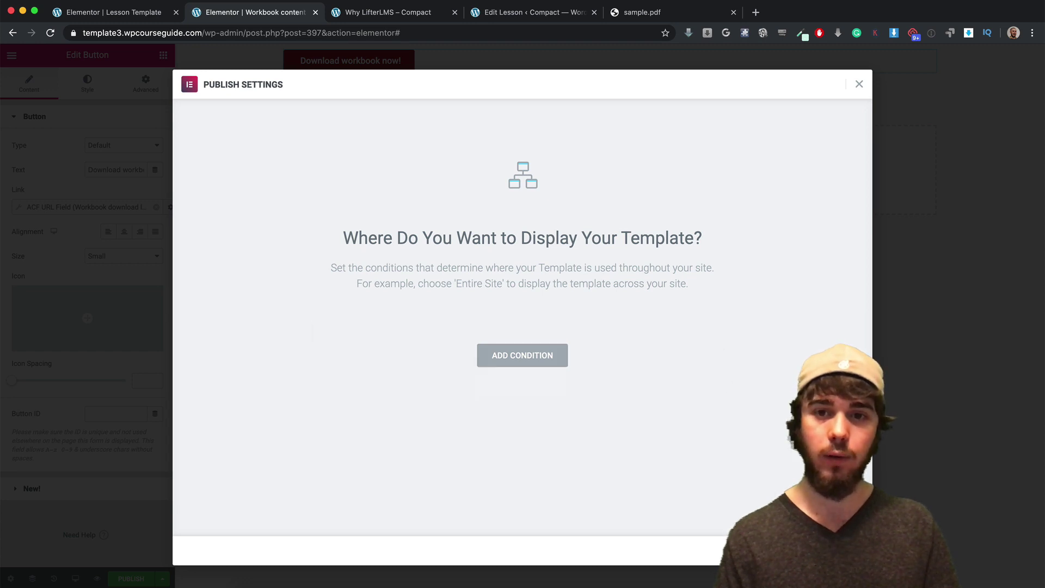
pyautogui.click(833, 550)
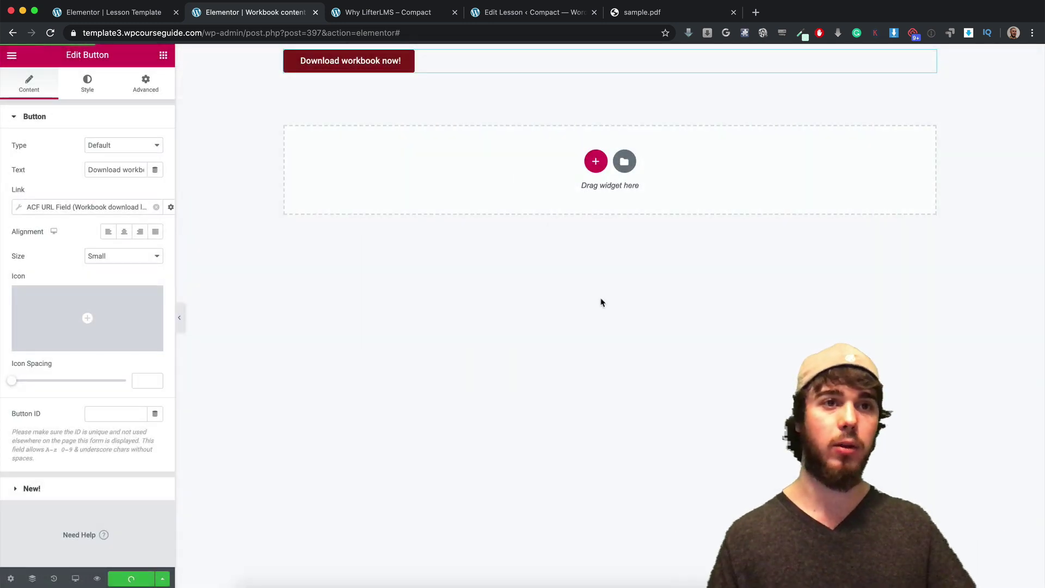
# Open the full list of templates in a new browser tab and copy the shortcode of "Workbook content for lessons".
pyautogui.click(12, 56)
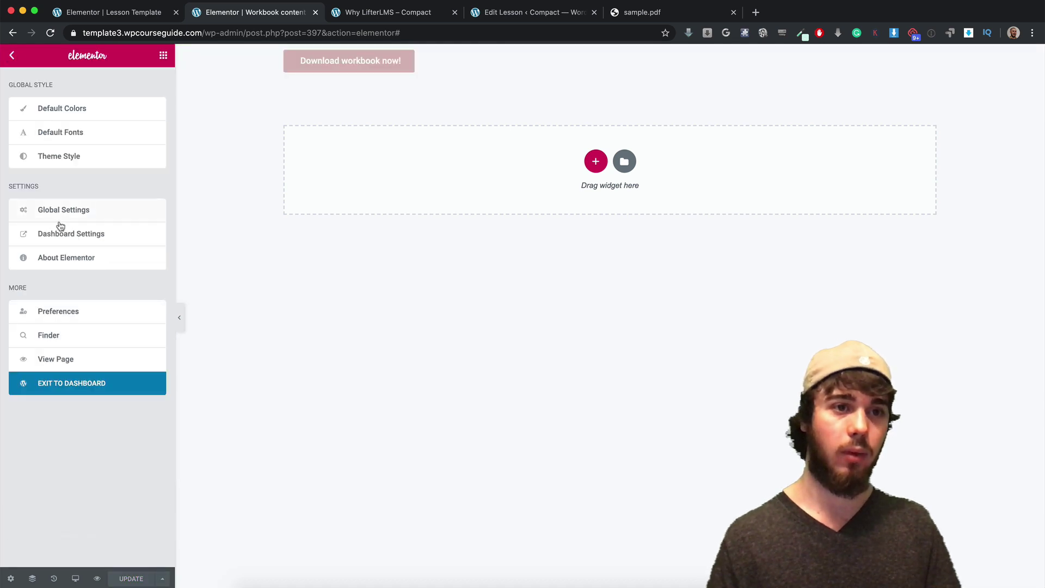
pyautogui.rightClick(83, 384)
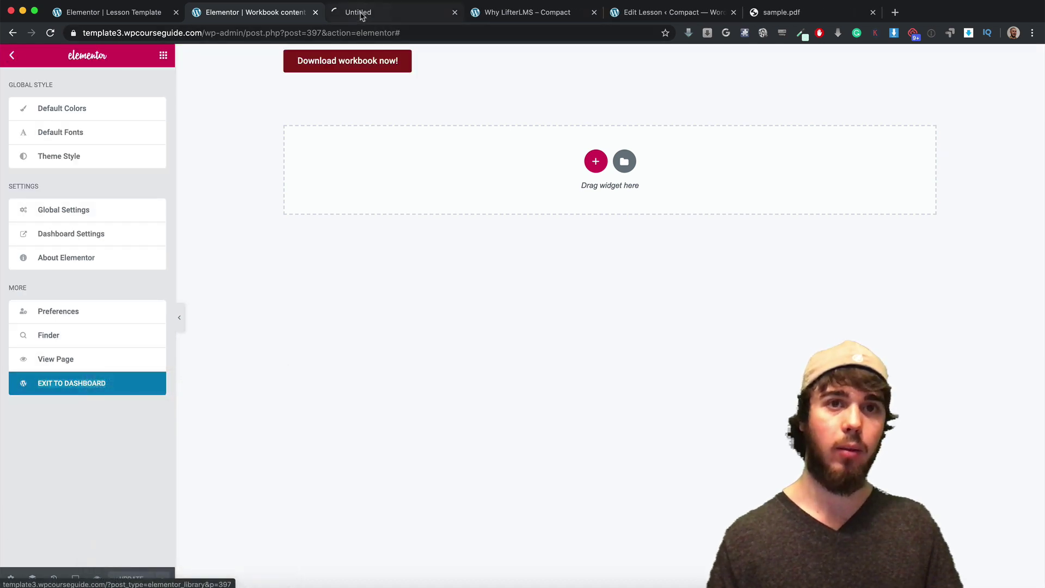
pyautogui.click(360, 16)
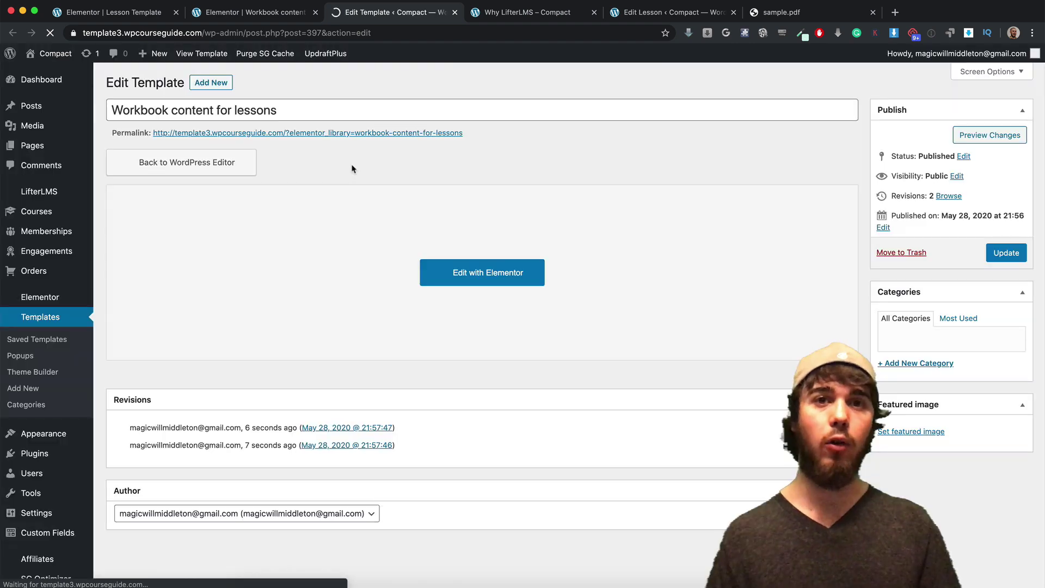
pyautogui.click(30, 321)
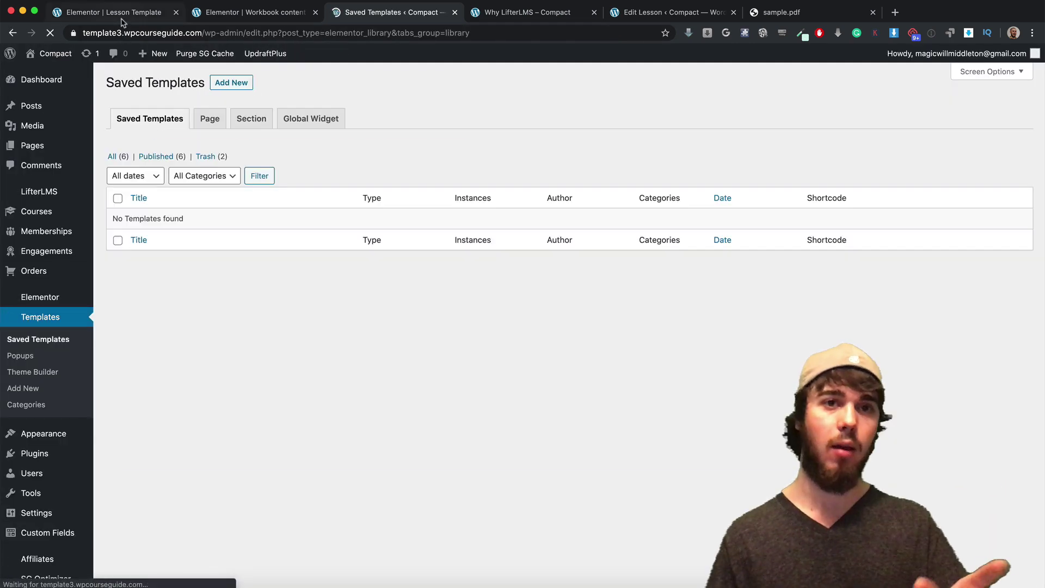
pyautogui.click(123, 157)
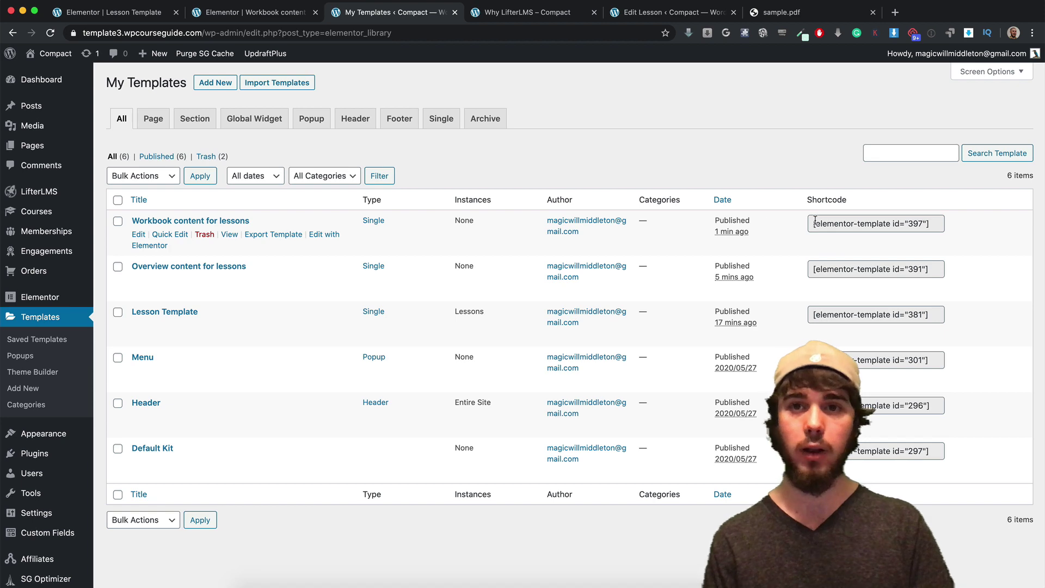
pyautogui.click(815, 221)
pyautogui.hotkey('ctrl', 'c')
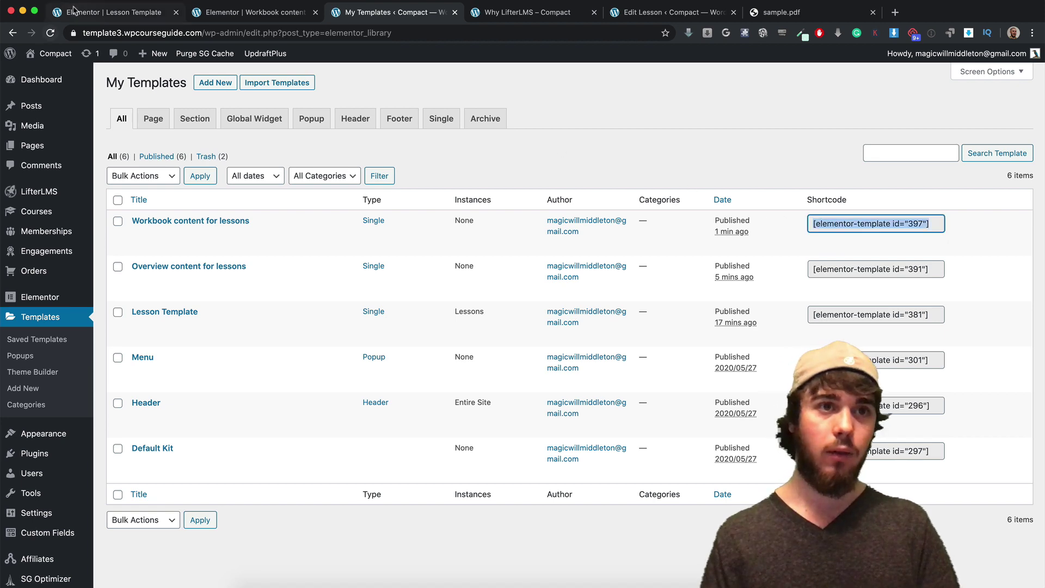
# Replace the Workbook tab's placeholder text in the Lesson Template with the shortcode [elementor-template id="397"] and update the template.
pyautogui.click(109, 12)
pyautogui.click(94, 170)
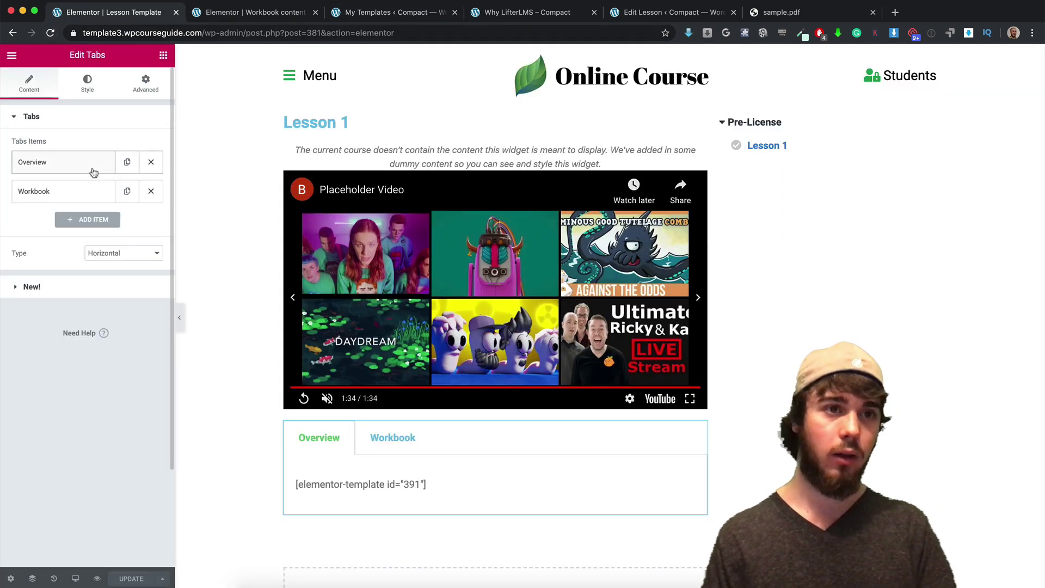
pyautogui.click(86, 192)
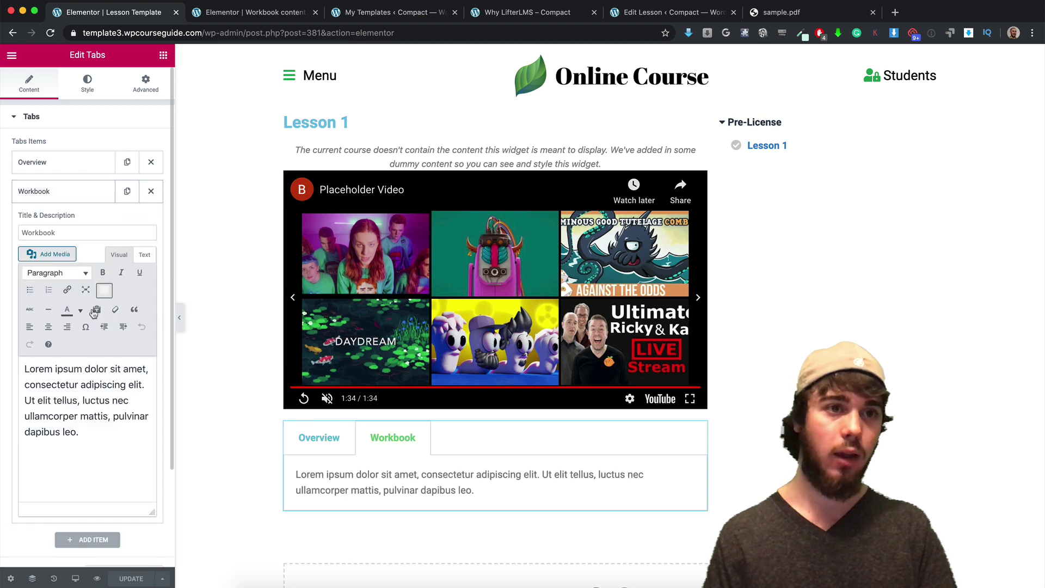
pyautogui.tripleClick(104, 385)
pyautogui.hotkey('ctrl', 'v')
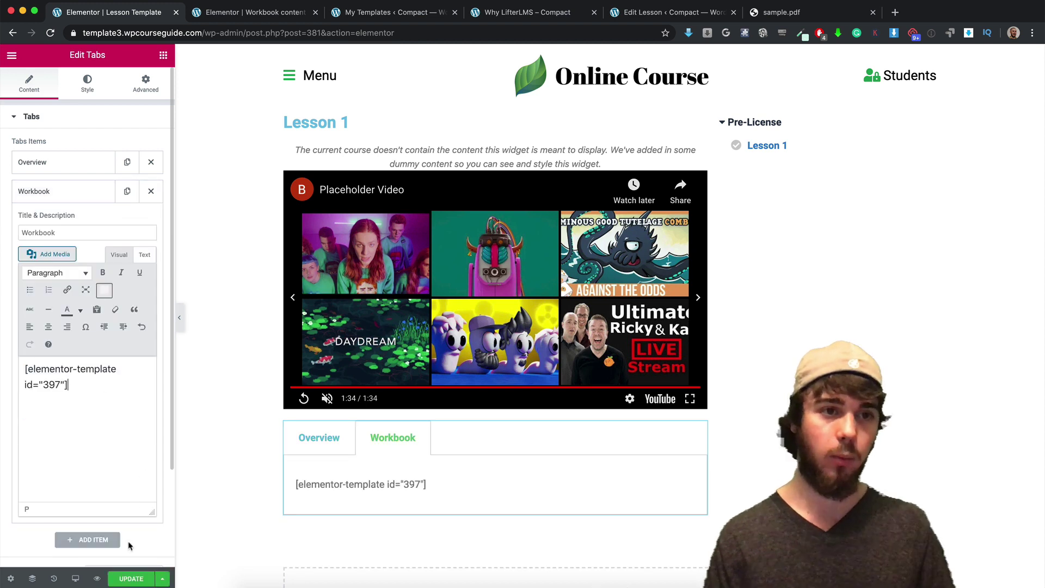
pyautogui.click(132, 579)
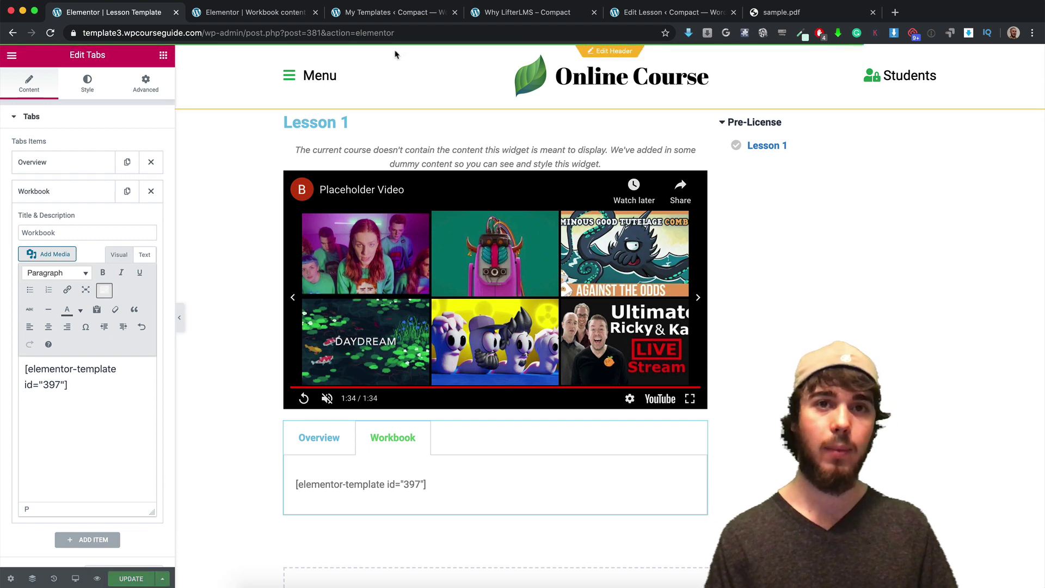
# Reload the Why LifterLMS lesson page and test the download button in its Workbook tab, returning to the lesson after viewing the PDF.
pyautogui.click(558, 13)
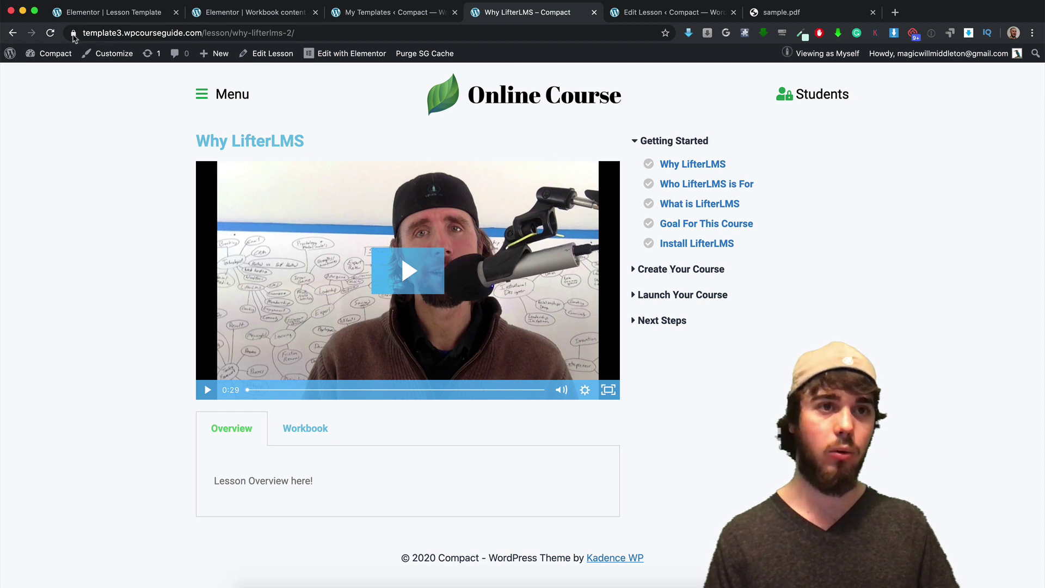
pyautogui.click(50, 33)
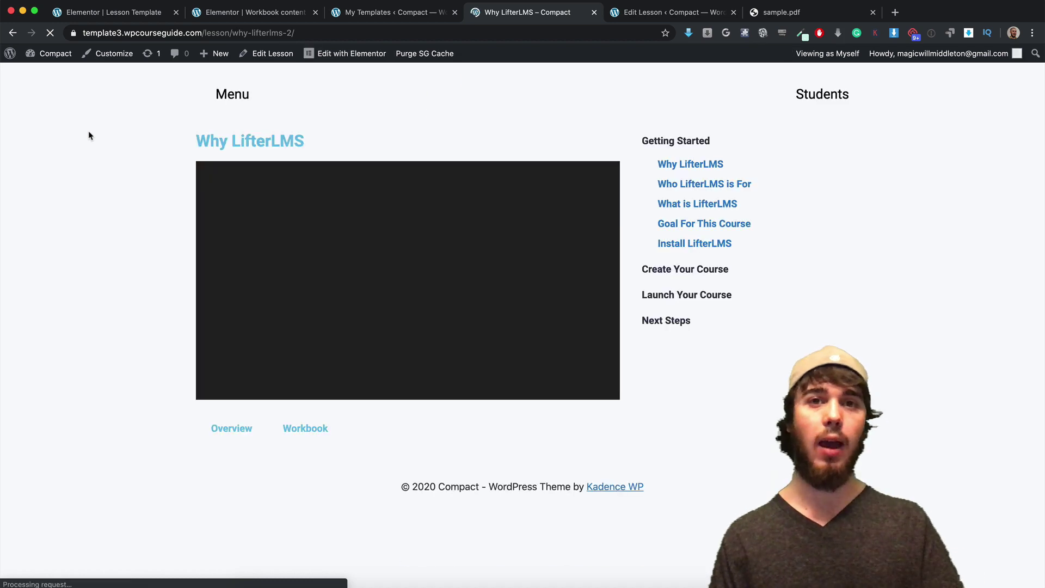
pyautogui.click(301, 426)
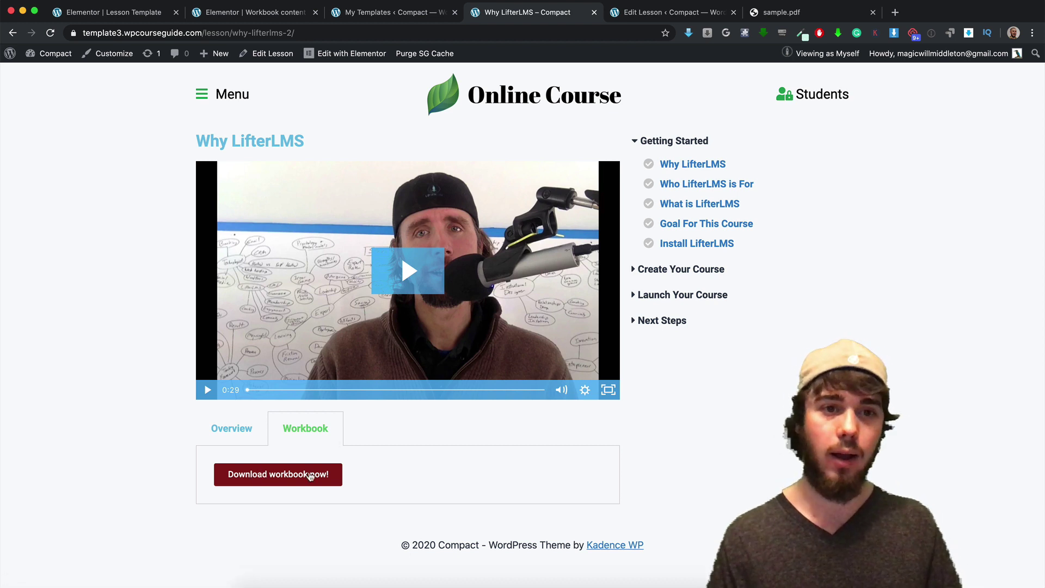
pyautogui.click(271, 481)
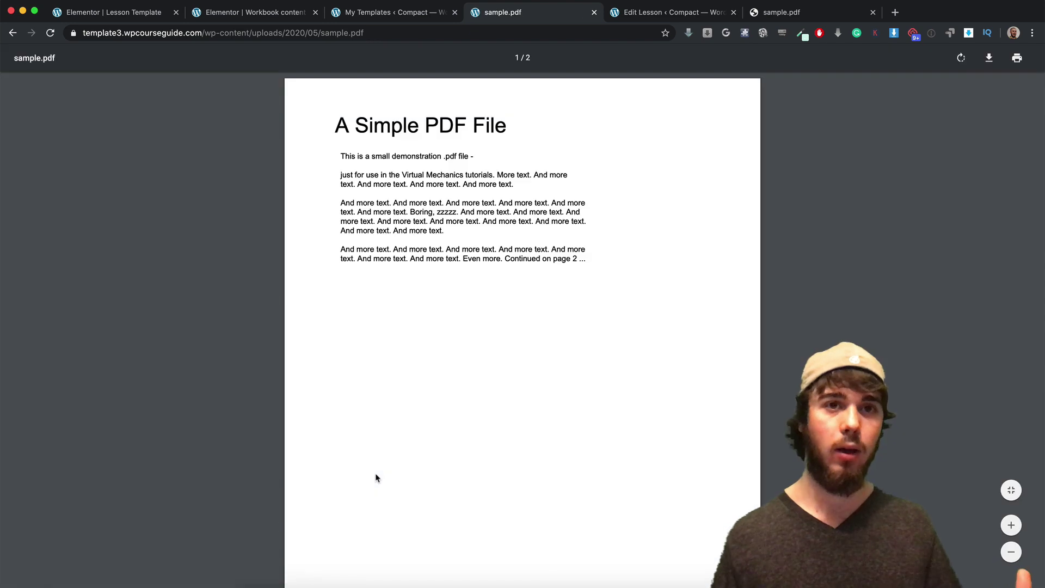
pyautogui.click(12, 33)
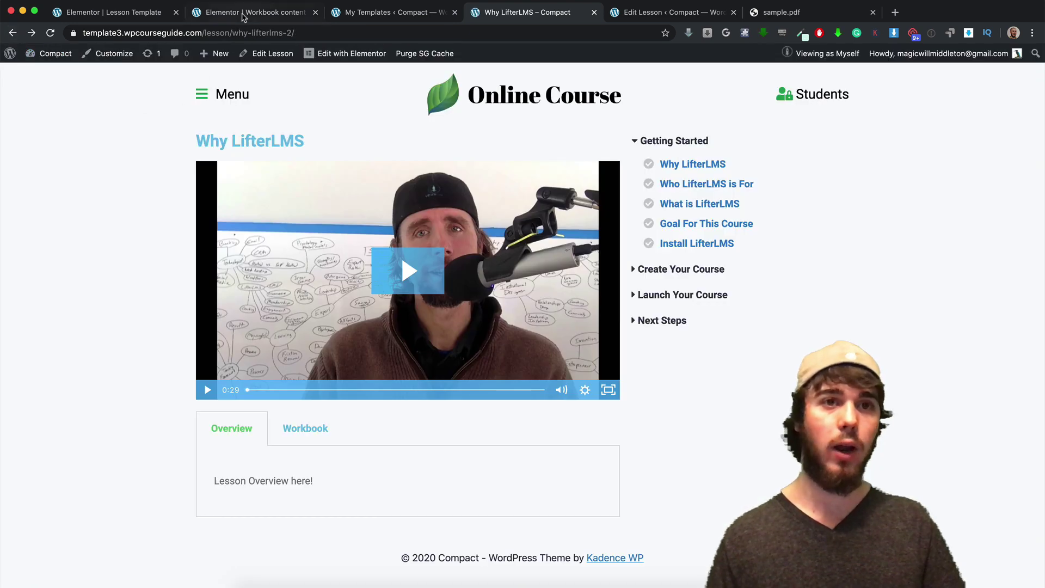
# Make the download button's link in the workbook template open in a new window and save the template without display conditions.
pyautogui.click(243, 13)
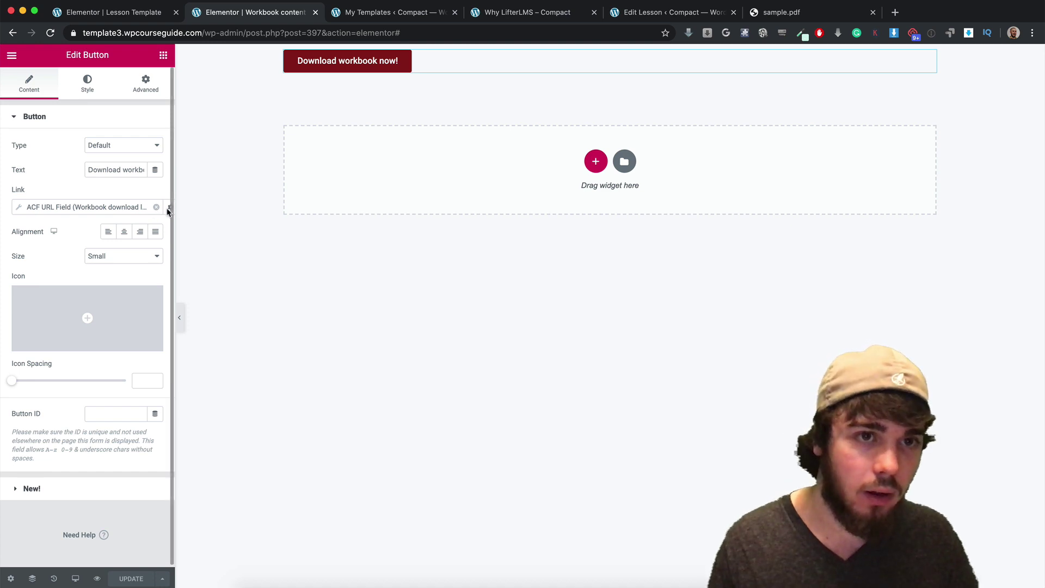
pyautogui.scroll(-1, 167, 208)
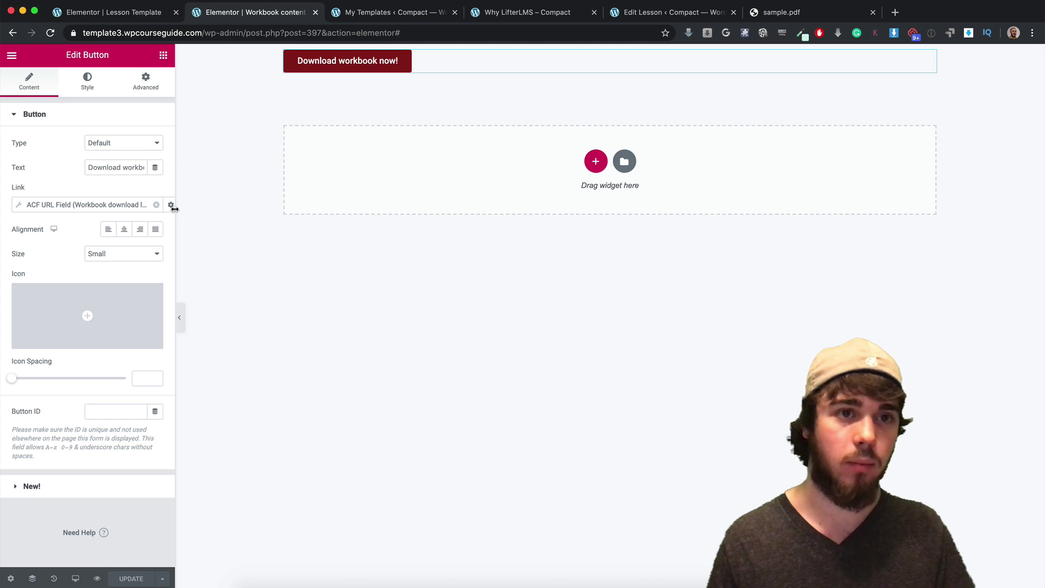
pyautogui.click(50, 34)
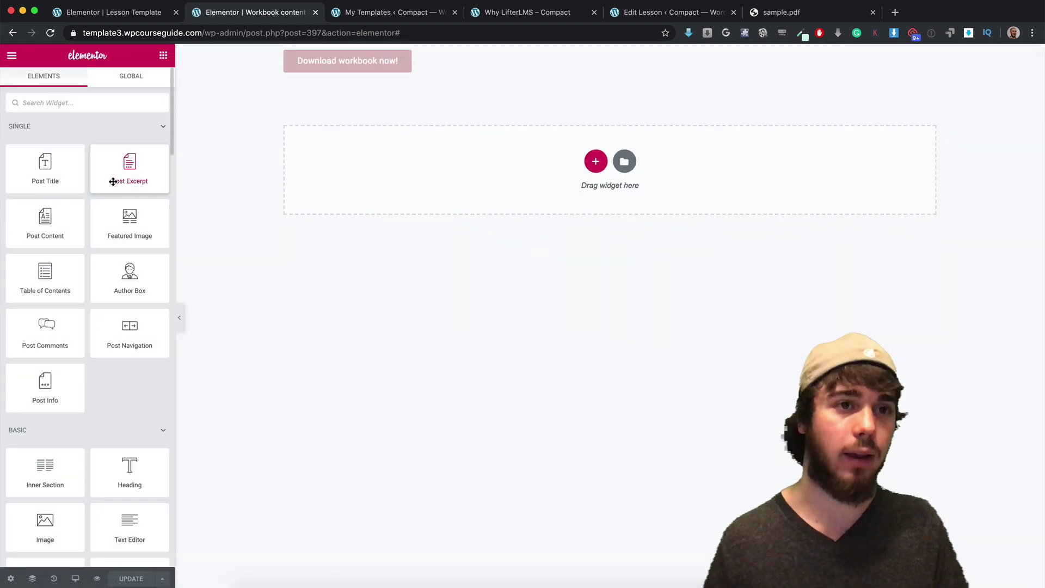
pyautogui.click(419, 58)
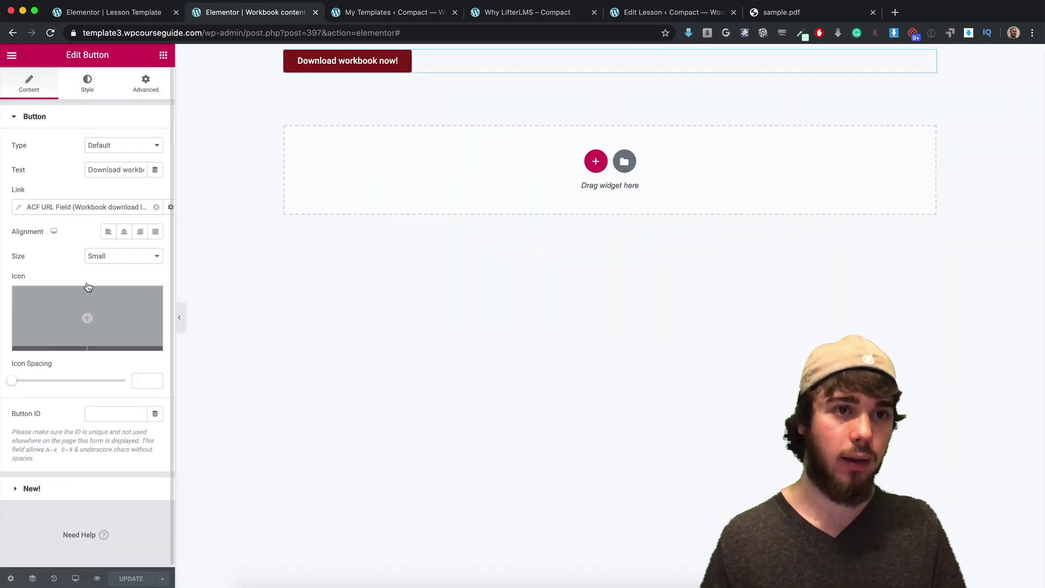
pyautogui.click(169, 207)
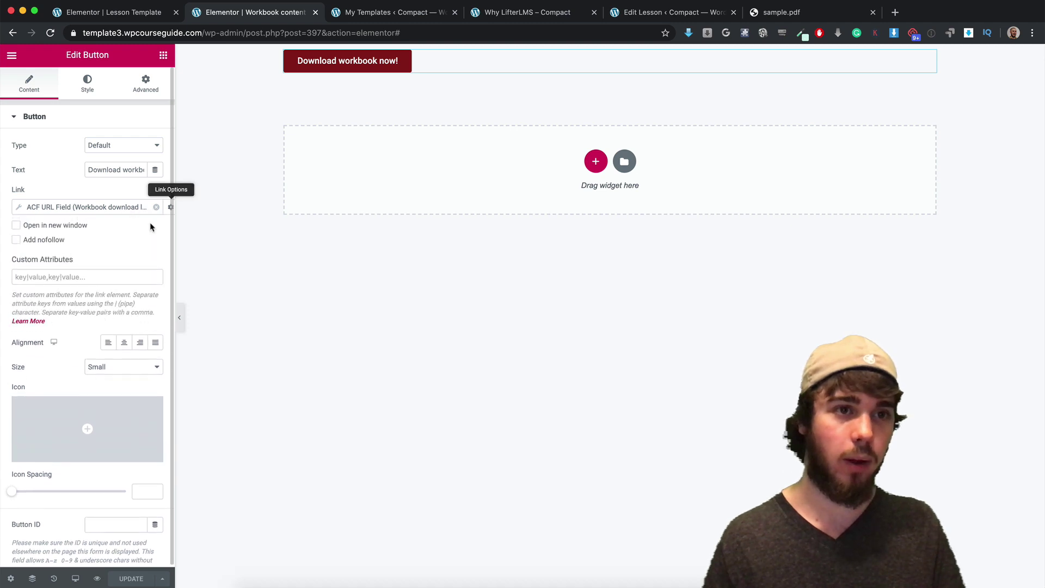
pyautogui.click(56, 229)
pyautogui.click(129, 579)
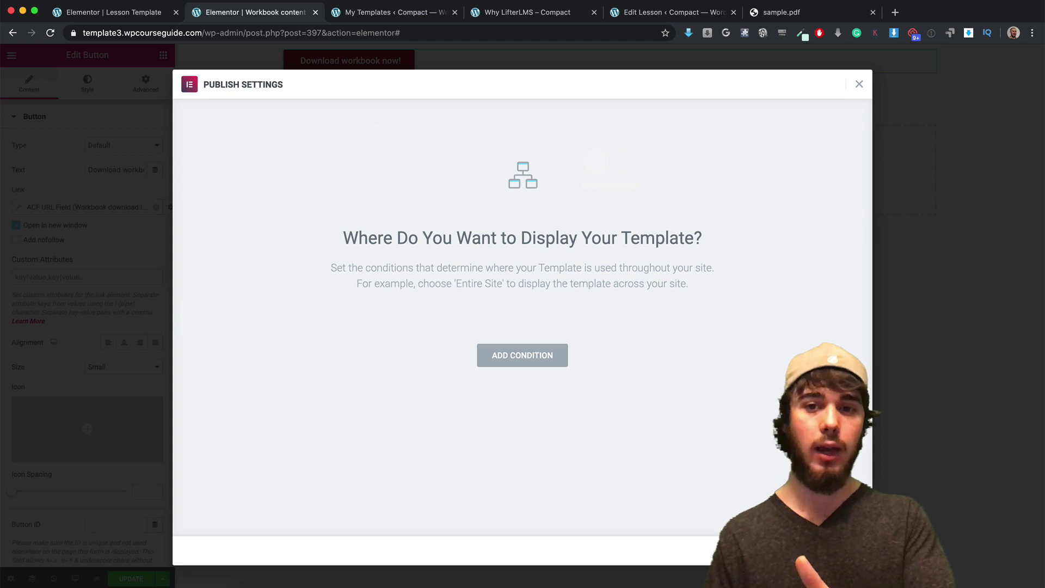
pyautogui.click(833, 550)
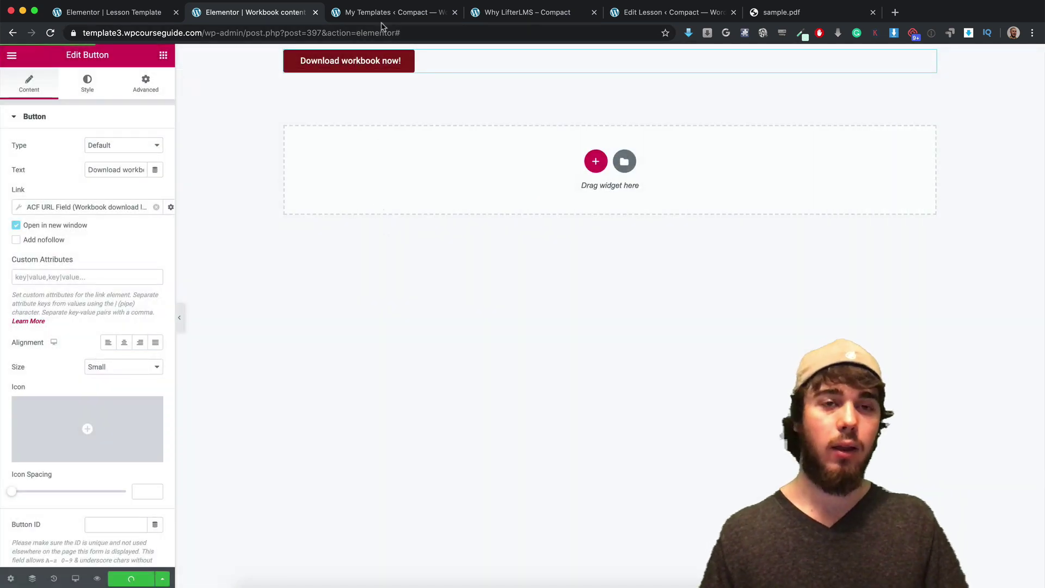
# Reload the Why LifterLMS lesson and test the Workbook tab's download button again.
pyautogui.click(520, 16)
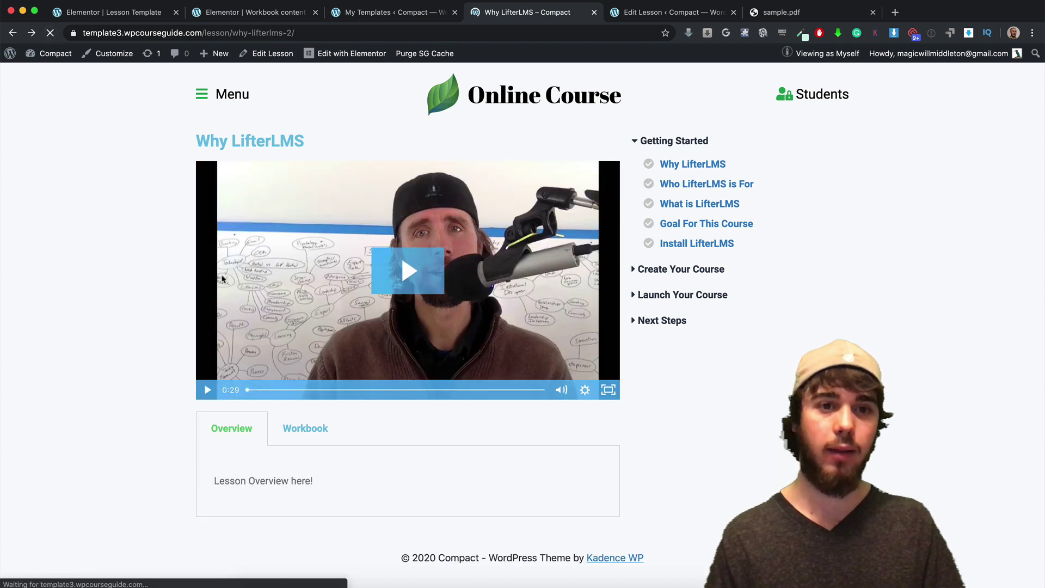
pyautogui.click(317, 433)
pyautogui.click(279, 476)
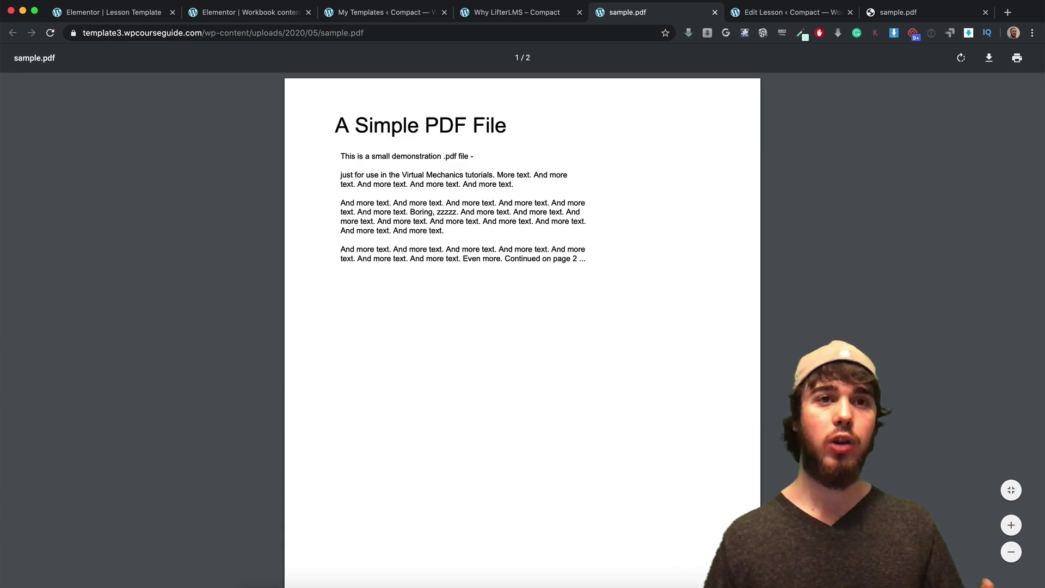
# Compare the lesson's Overview and Workbook tabs with the workbook template, the sample PDF and the custom fields on the lesson's edit page.
pyautogui.click(275, 15)
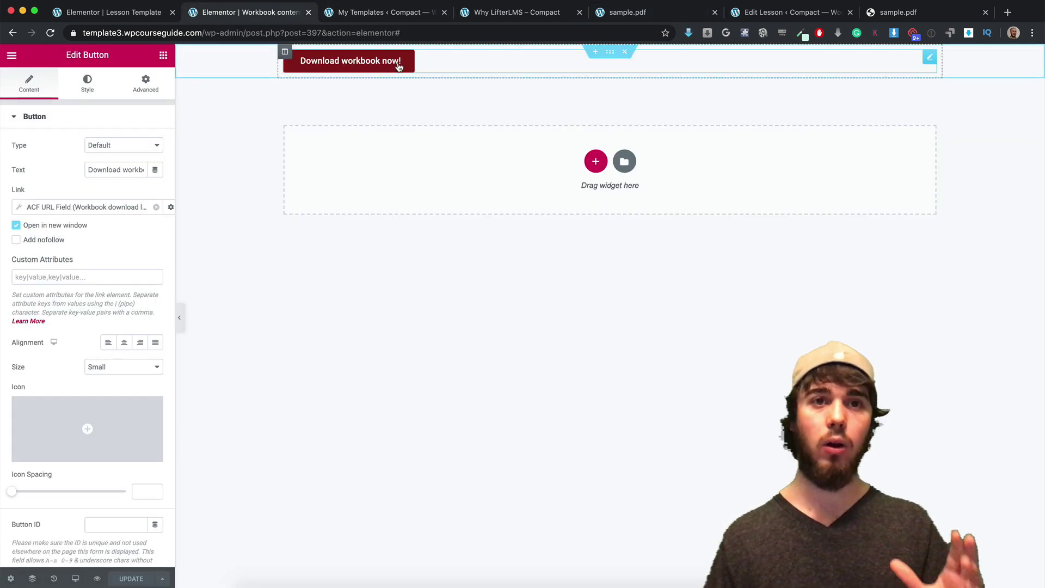
pyautogui.click(523, 16)
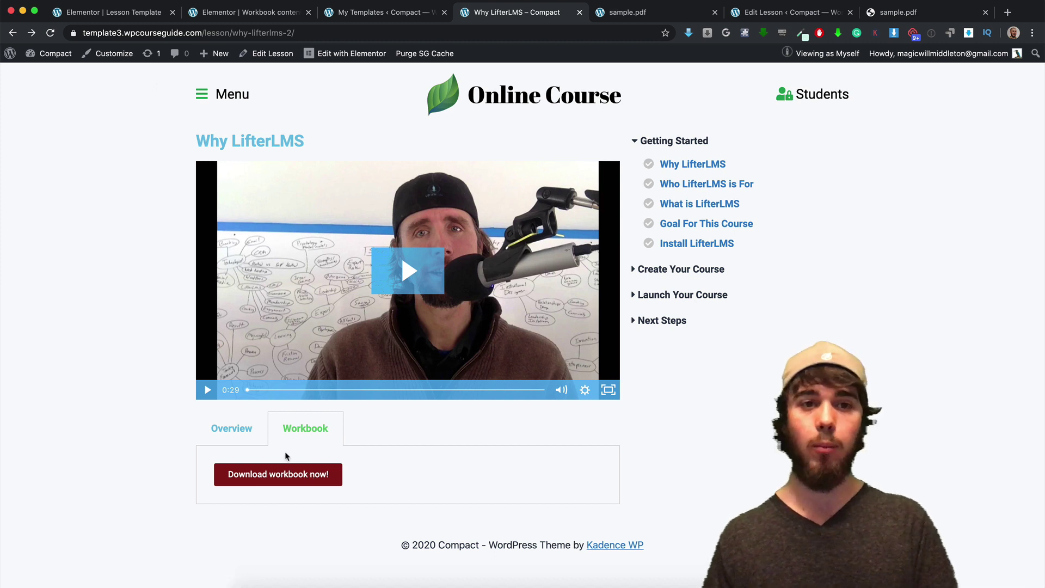
pyautogui.click(252, 437)
pyautogui.click(279, 433)
pyautogui.click(240, 434)
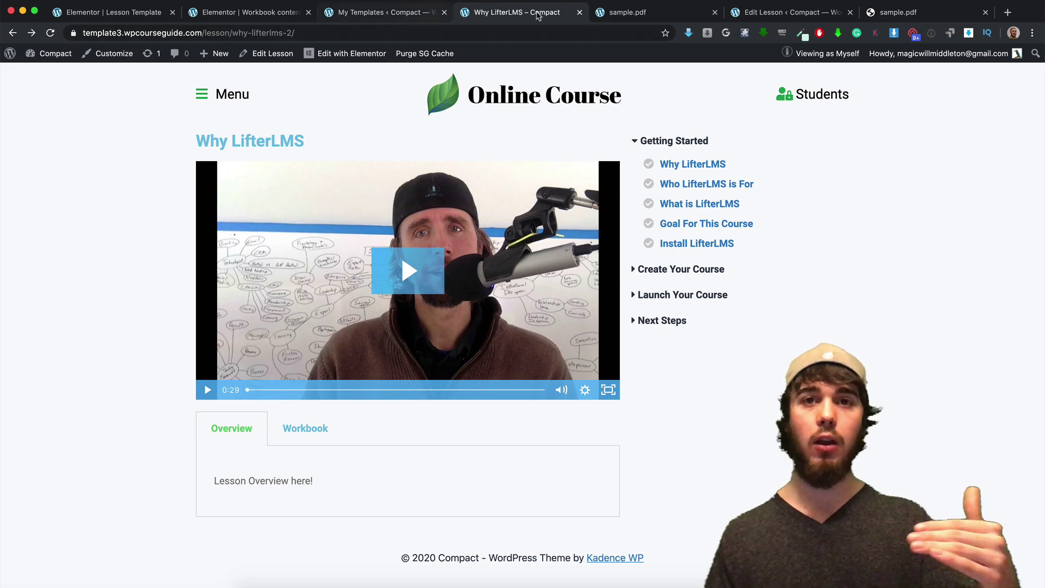
pyautogui.click(618, 13)
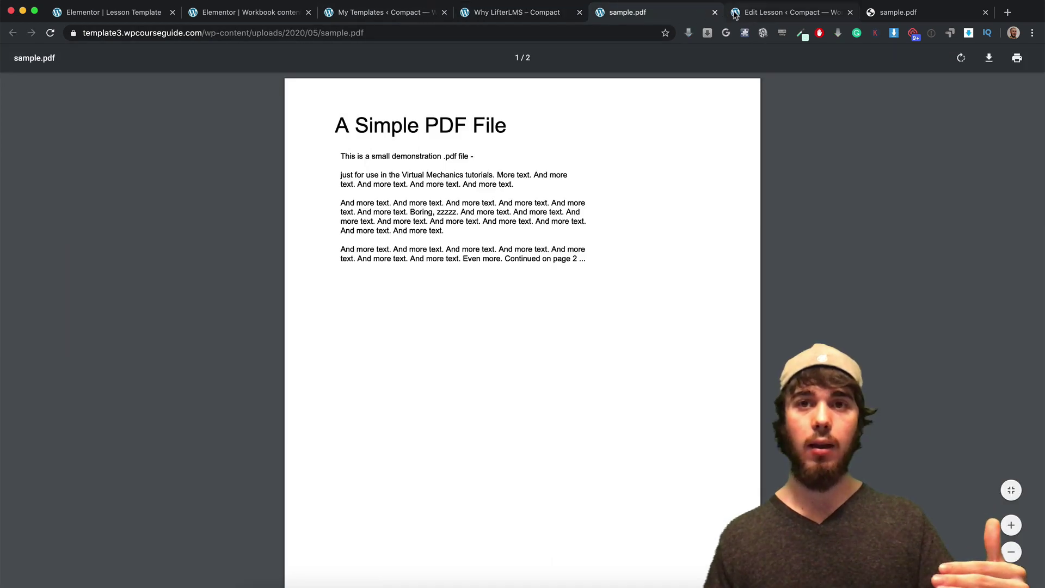
pyautogui.click(757, 12)
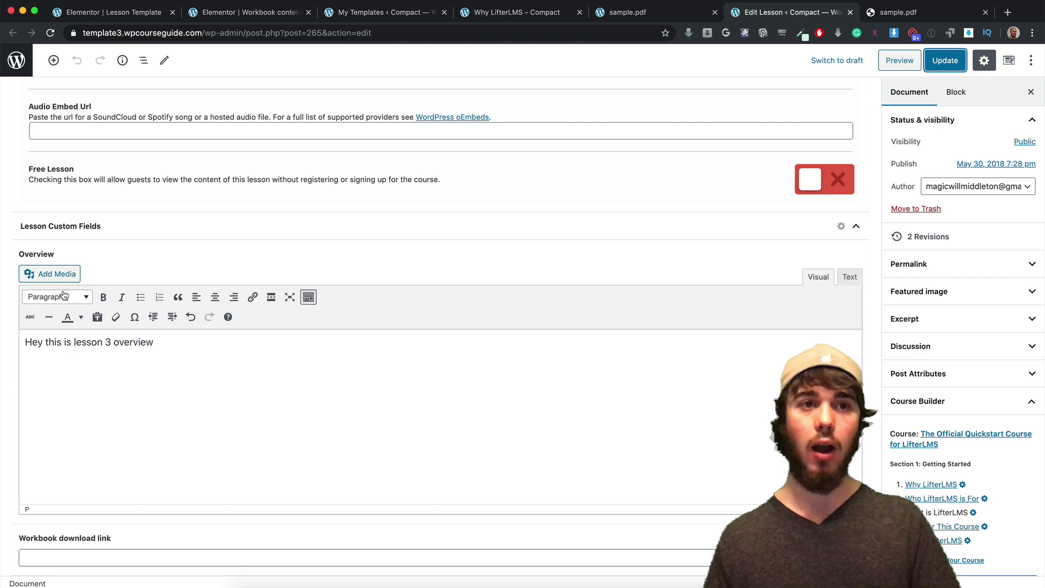
pyautogui.moveTo(154, 342); pyautogui.dragTo(130, 342)
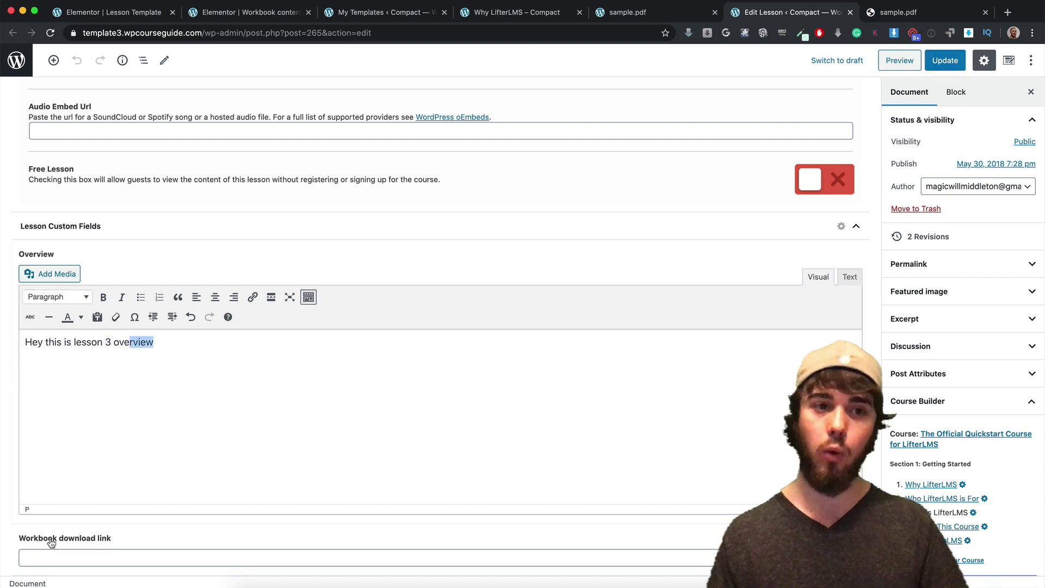
pyautogui.click(396, 18)
pyautogui.click(512, 12)
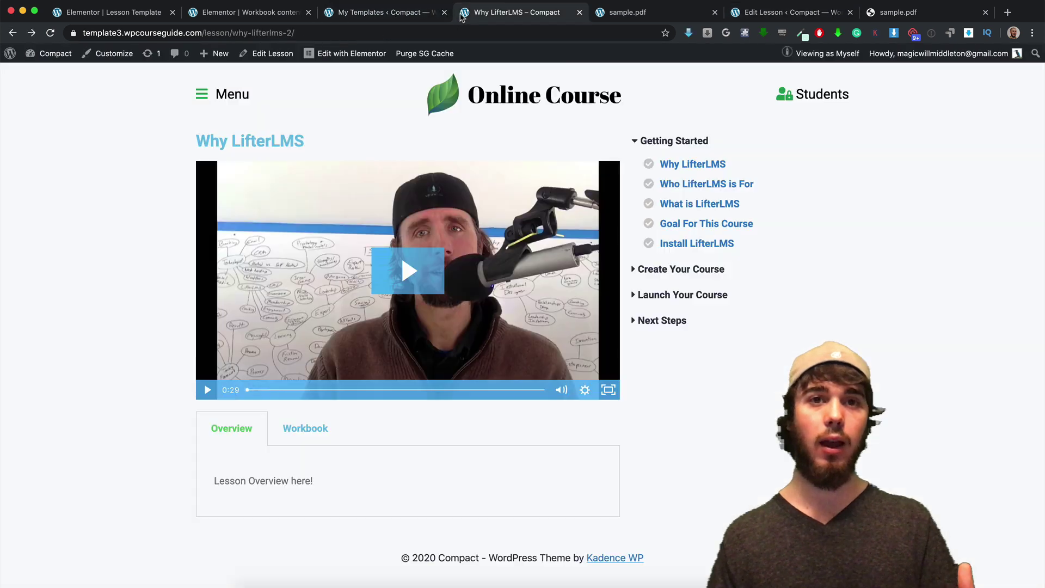
pyautogui.click(297, 433)
pyautogui.click(228, 435)
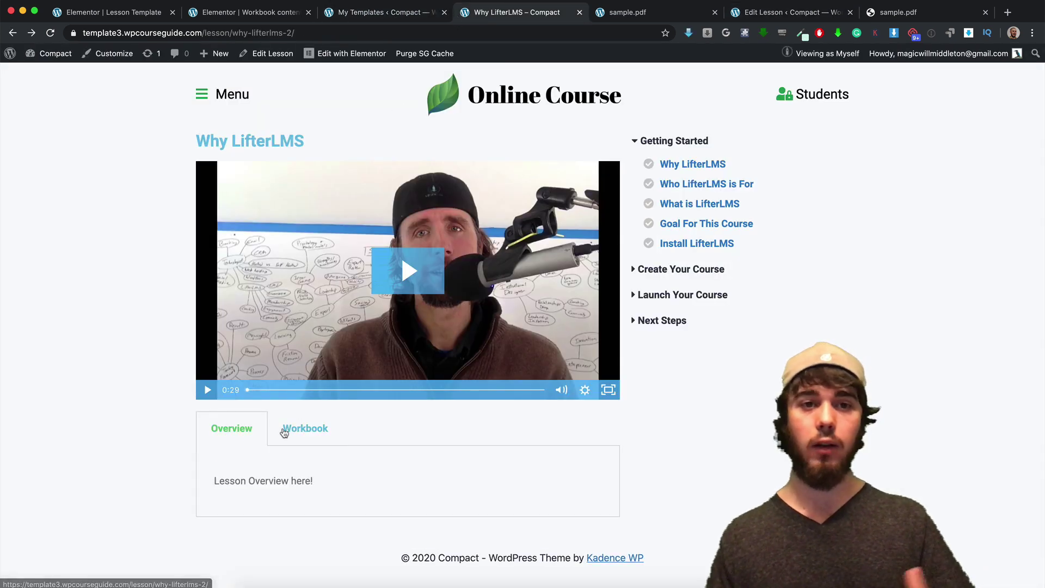
pyautogui.click(286, 433)
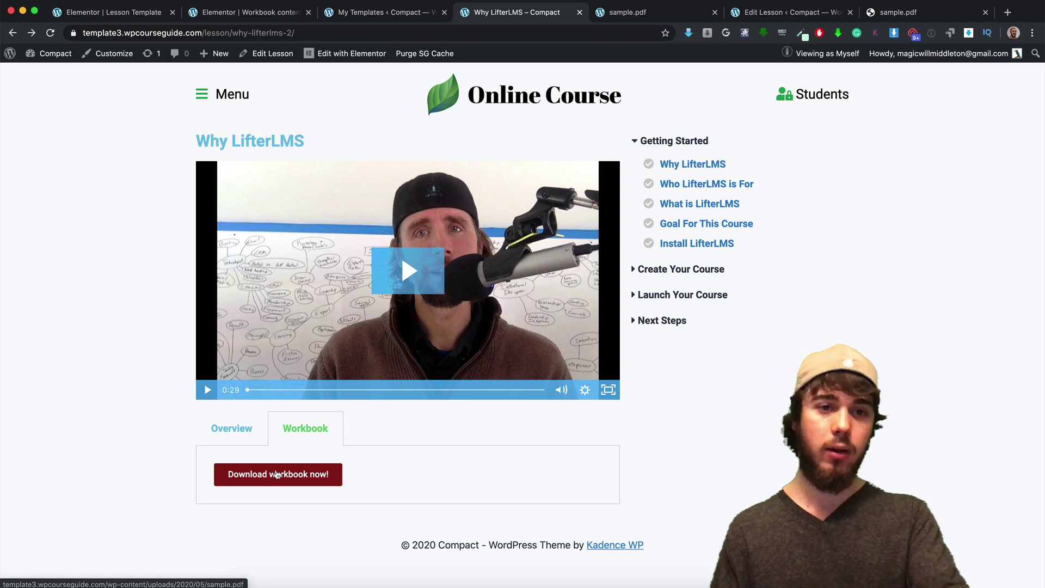
# Add a Shortcode widget containing [elementor-template id="397"] above the sidebar's lesson list in the Lesson Template and update the template.
pyautogui.click(126, 14)
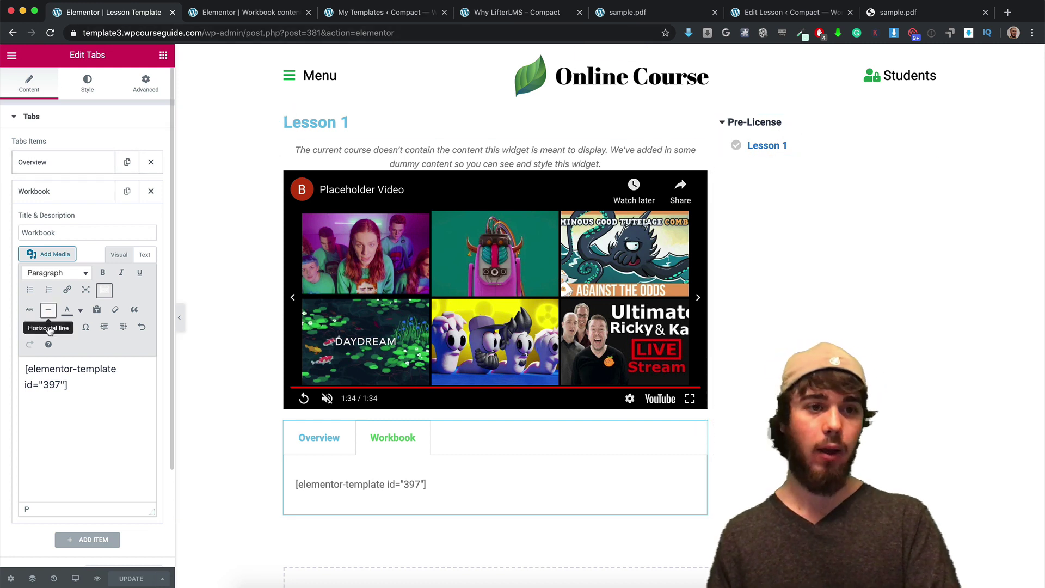
pyautogui.moveTo(68, 385); pyautogui.dragTo(25, 369)
pyautogui.hotkey('ctrl', 'c')
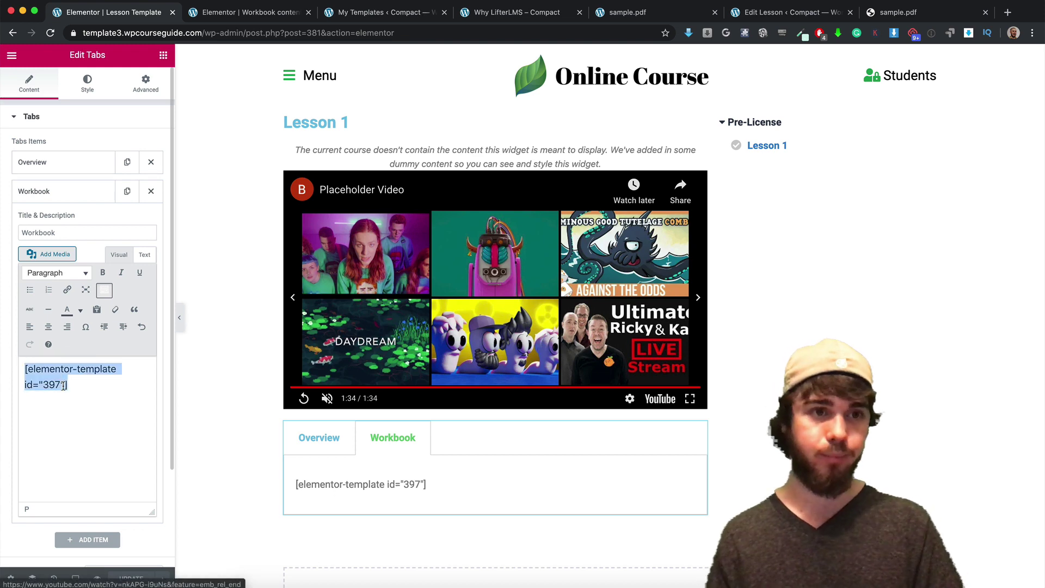
pyautogui.click(17, 52)
pyautogui.write('short')
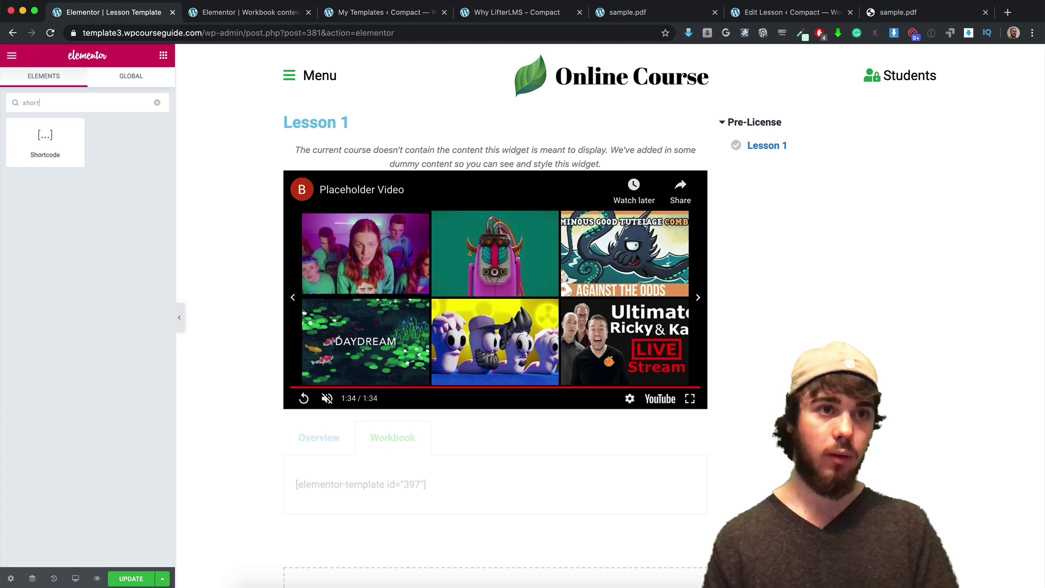
pyautogui.moveTo(51, 130); pyautogui.dragTo(774, 121)
pyautogui.click(88, 200)
pyautogui.hotkey('ctrl', 'v')
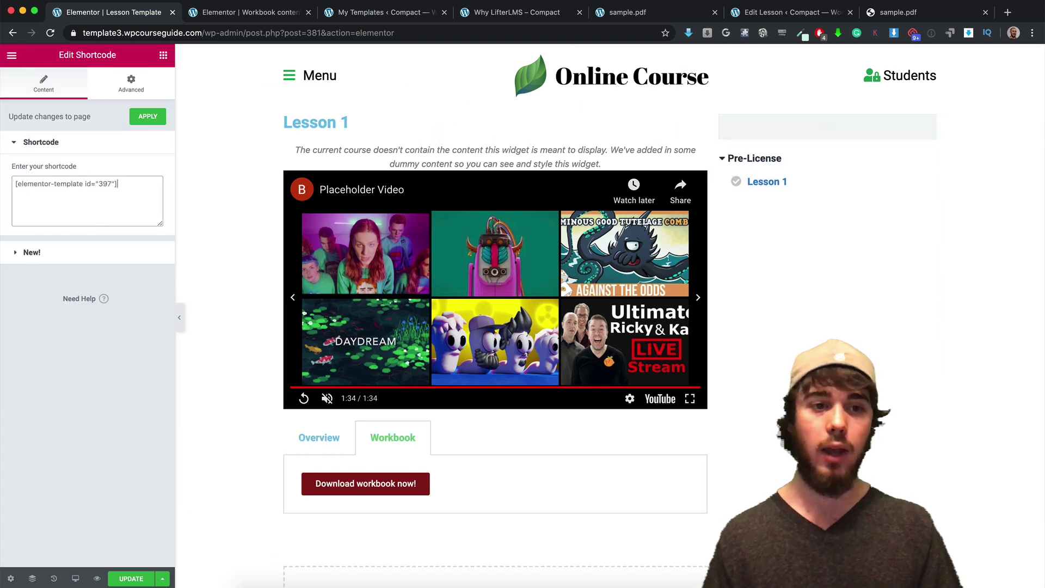
pyautogui.click(131, 579)
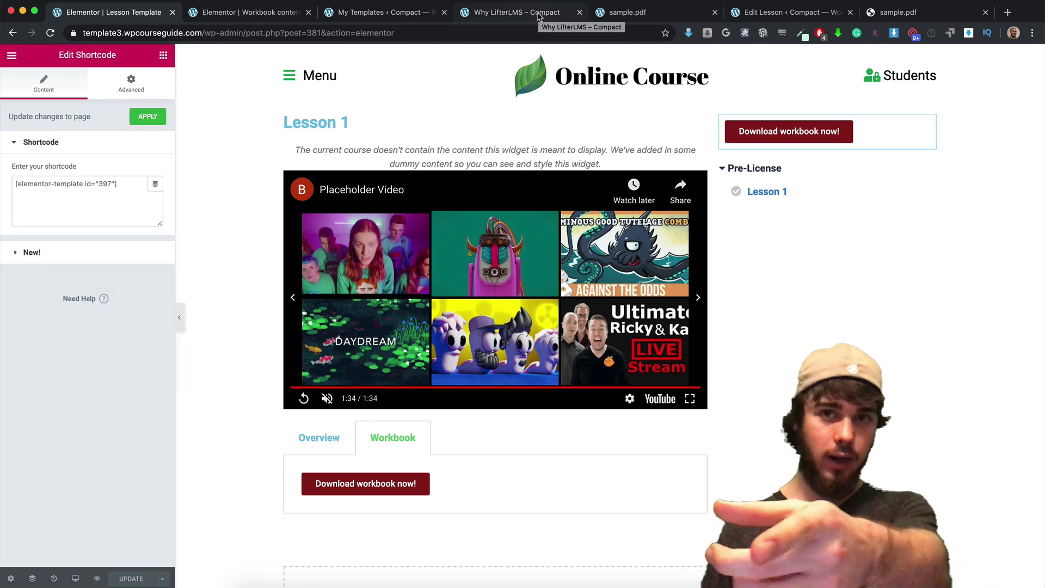
# Reload the Why LifterLMS lesson and check the workbook button in both the sidebar and the Workbook tab.
pyautogui.click(539, 17)
pyautogui.press('super+r')
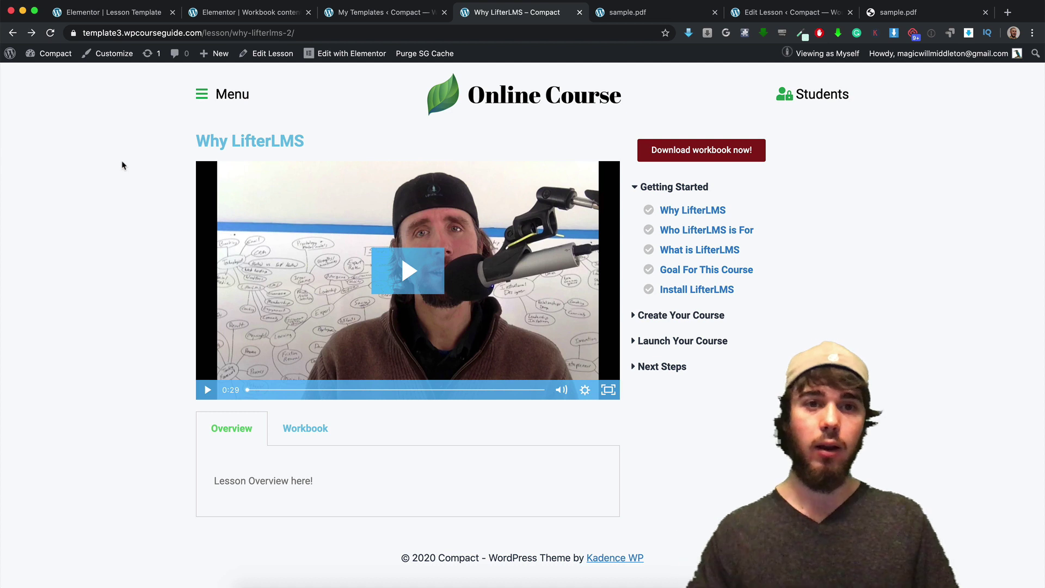
pyautogui.click(297, 434)
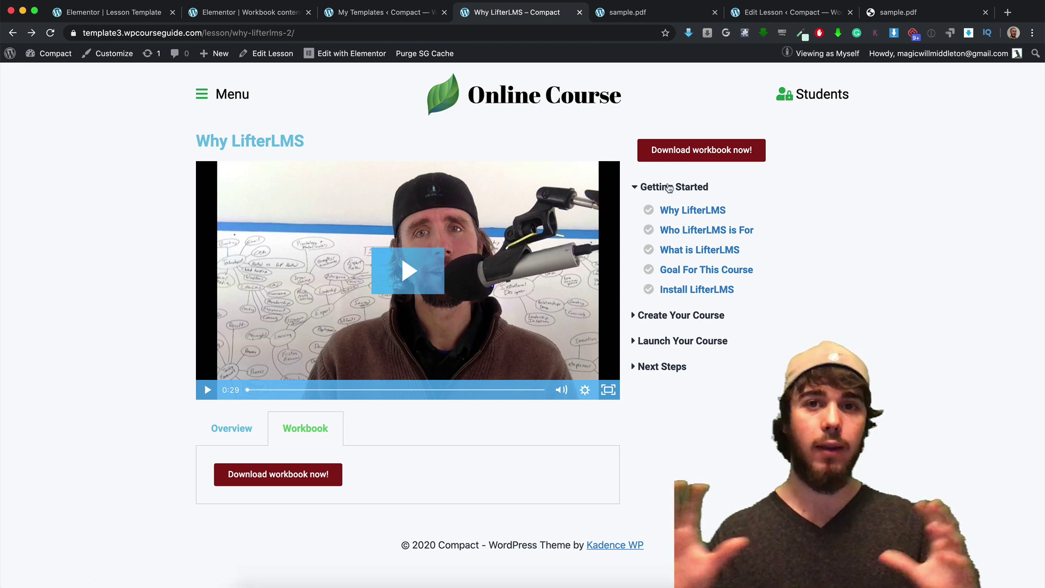
# Add a heading reading "hello" below the download button in the workbook template and save it without display conditions.
pyautogui.click(267, 12)
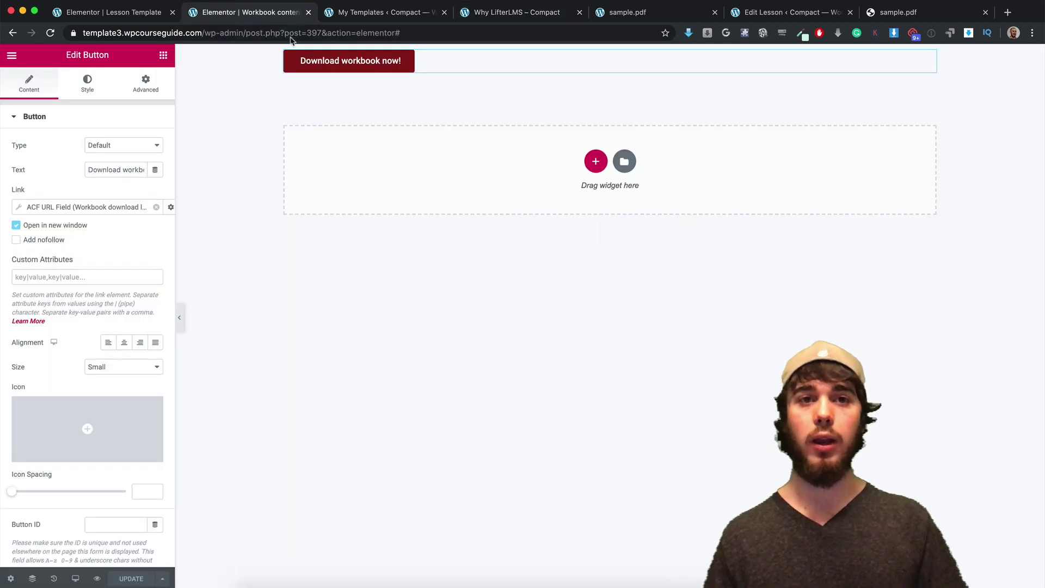
pyautogui.click(12, 57)
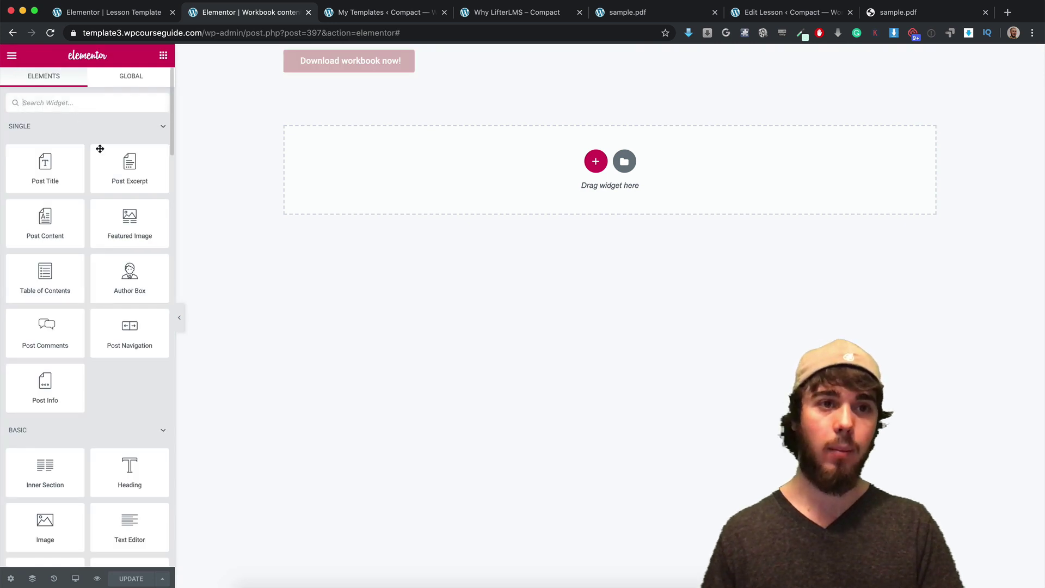
pyautogui.moveTo(123, 460); pyautogui.dragTo(326, 69)
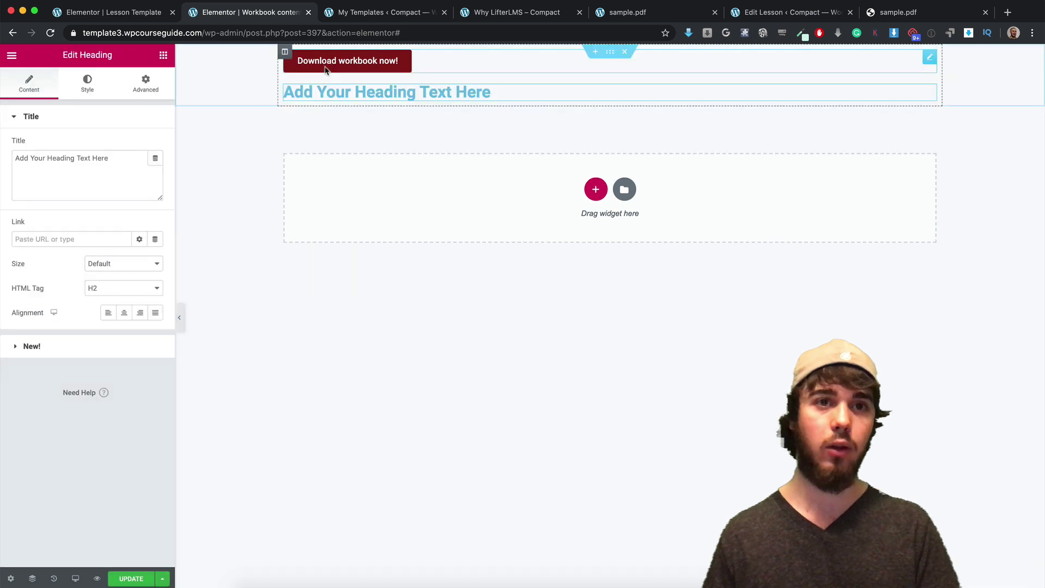
pyautogui.tripleClick(98, 172)
pyautogui.write('hello')
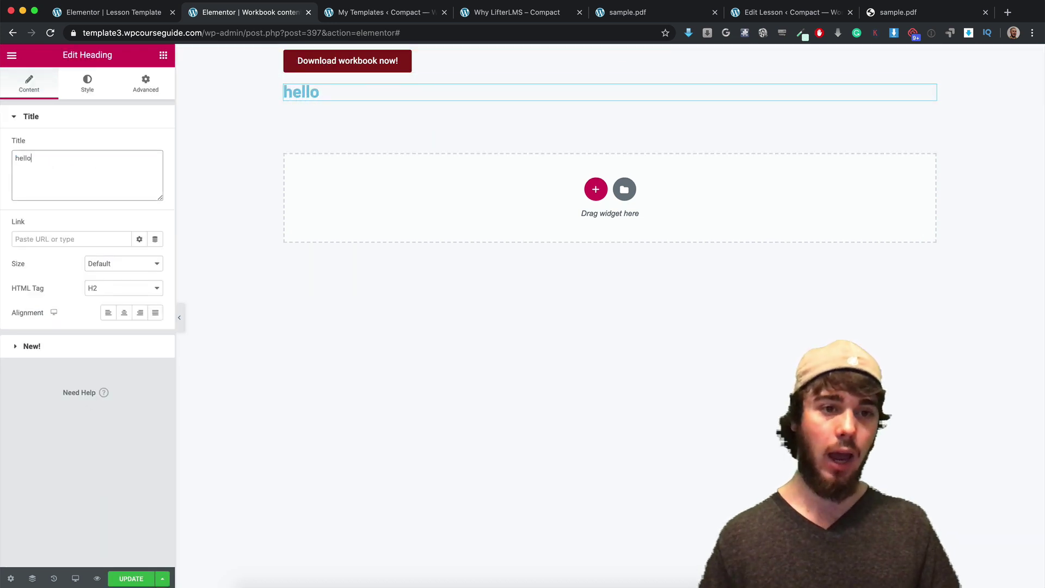
pyautogui.click(131, 579)
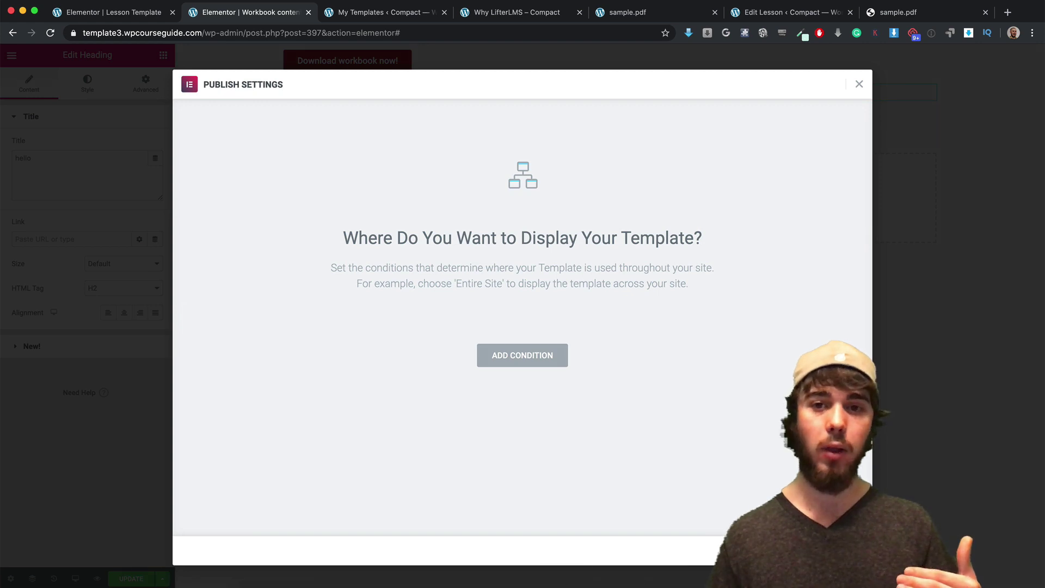
pyautogui.click(835, 551)
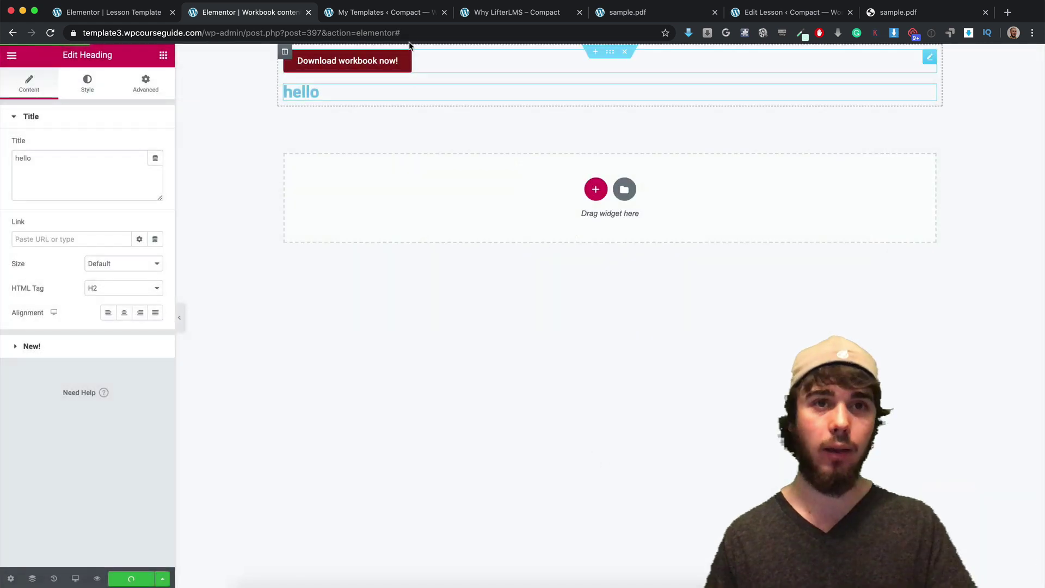
# Reload the Why LifterLMS lesson and check the new heading in the sidebar and the Workbook tab.
pyautogui.click(490, 12)
pyautogui.click(50, 34)
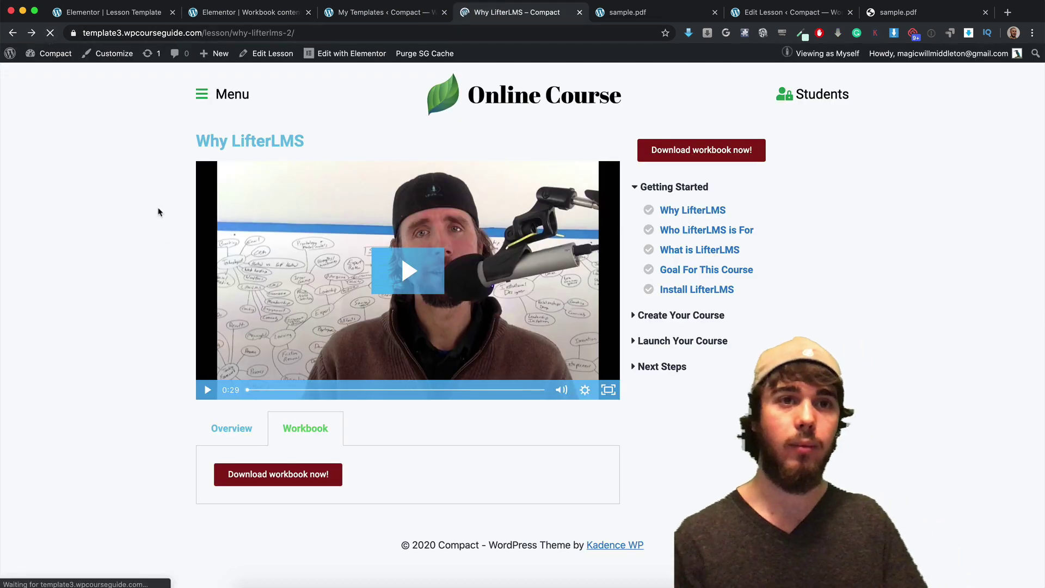
pyautogui.moveTo(631, 184); pyautogui.dragTo(656, 181)
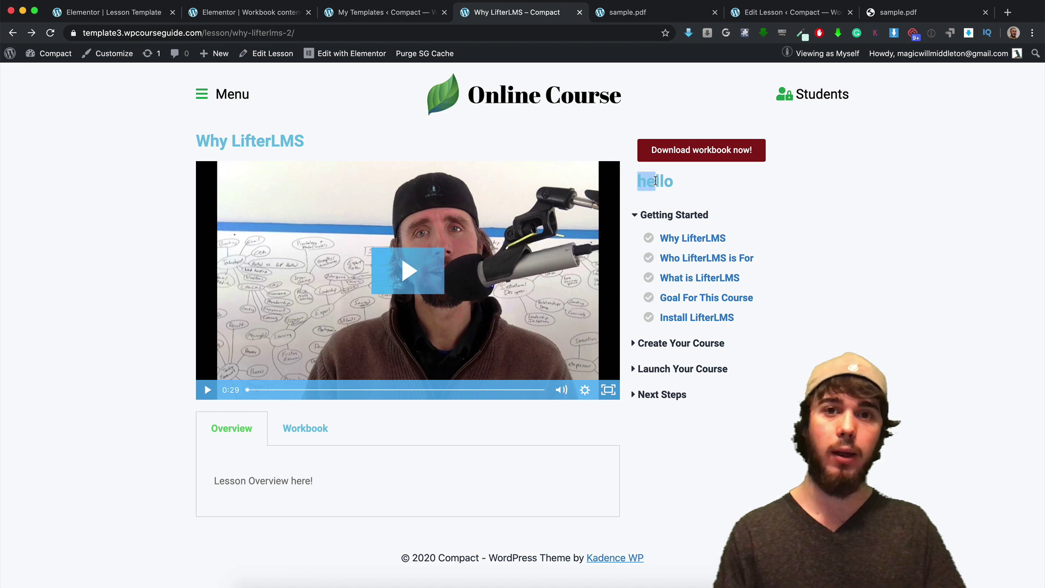
pyautogui.click(300, 439)
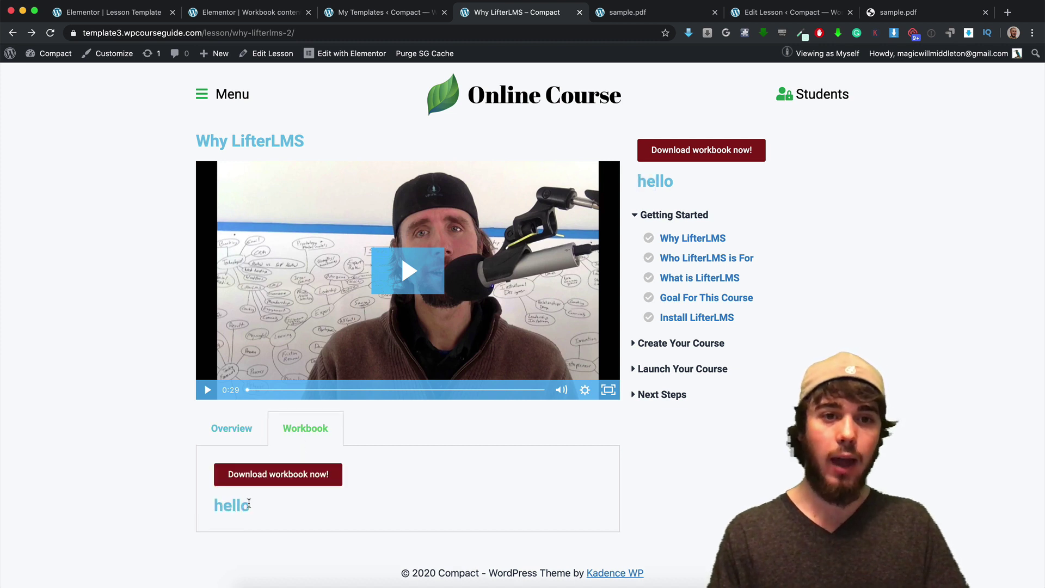
pyautogui.doubleClick(225, 502)
pyautogui.click(227, 501)
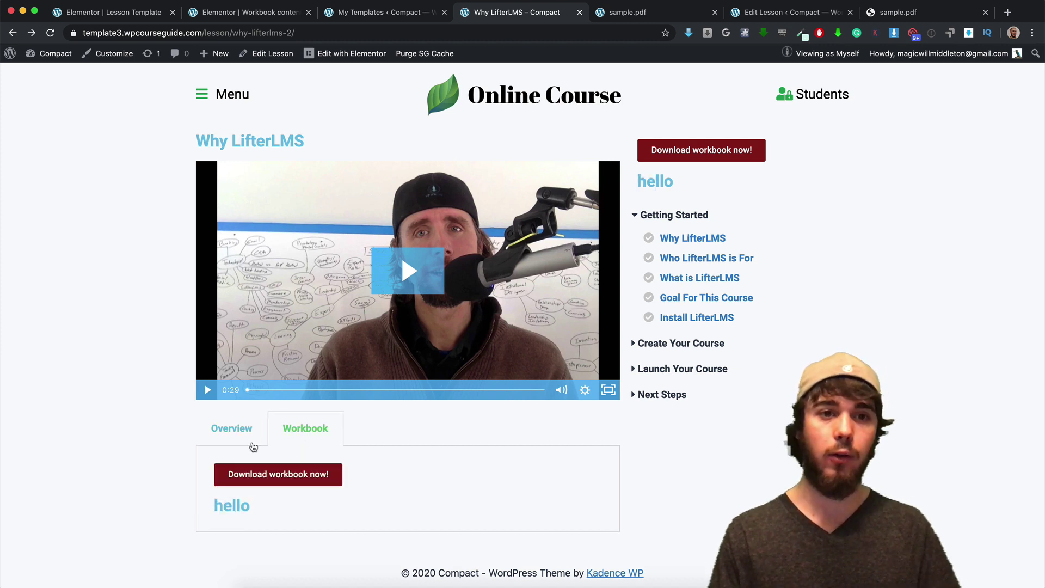